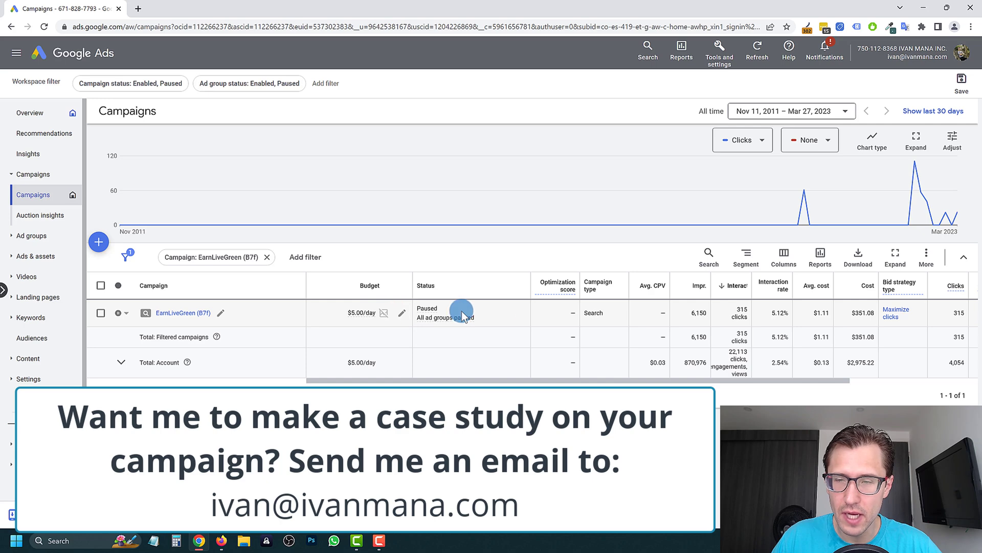
- Open the EarnLiveGreen (B7f) campaign, note its ad group's 5.12% CTR, and open its search keywords
left_click_drag(787, 379, 865, 379)
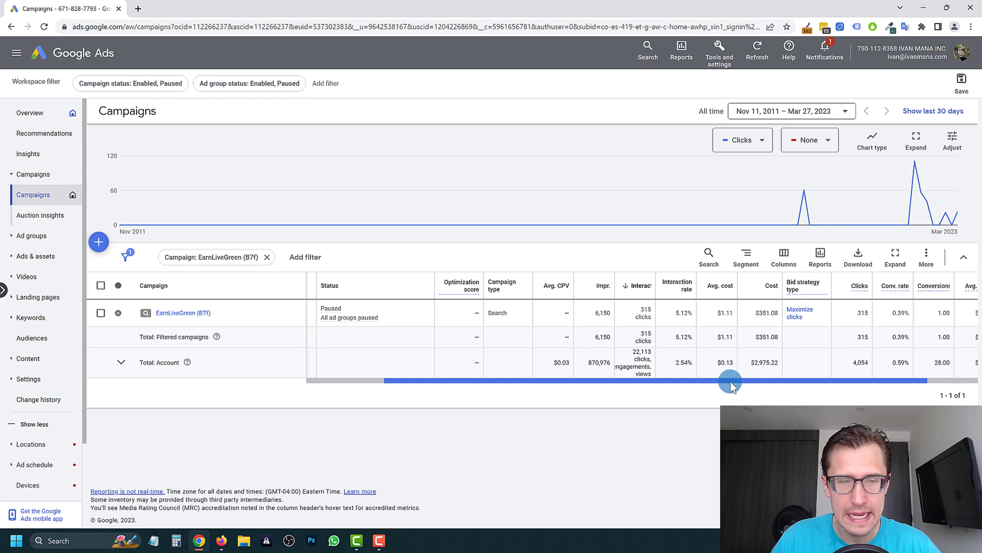
left_click_drag(731, 381, 806, 377)
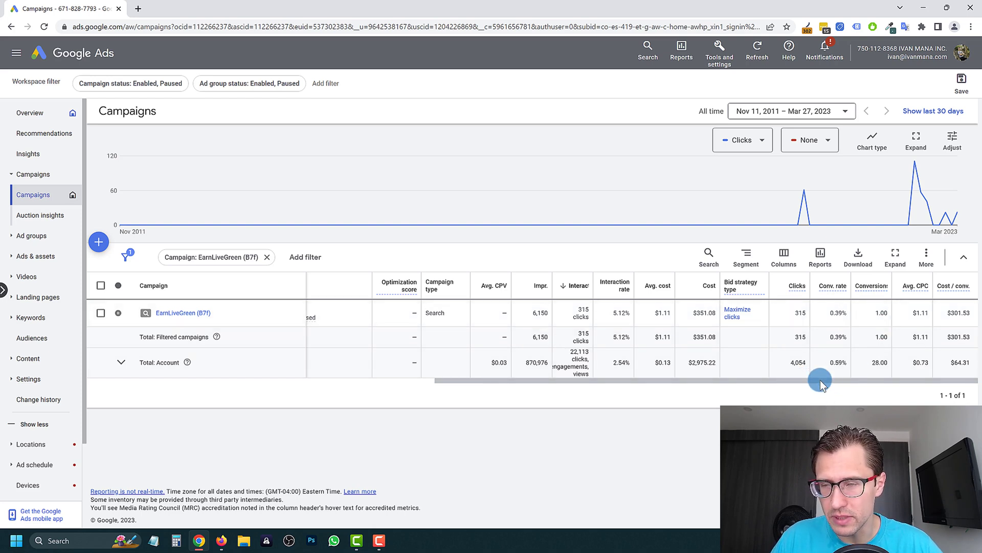
left_click_drag(819, 381, 451, 361)
left_click(174, 318)
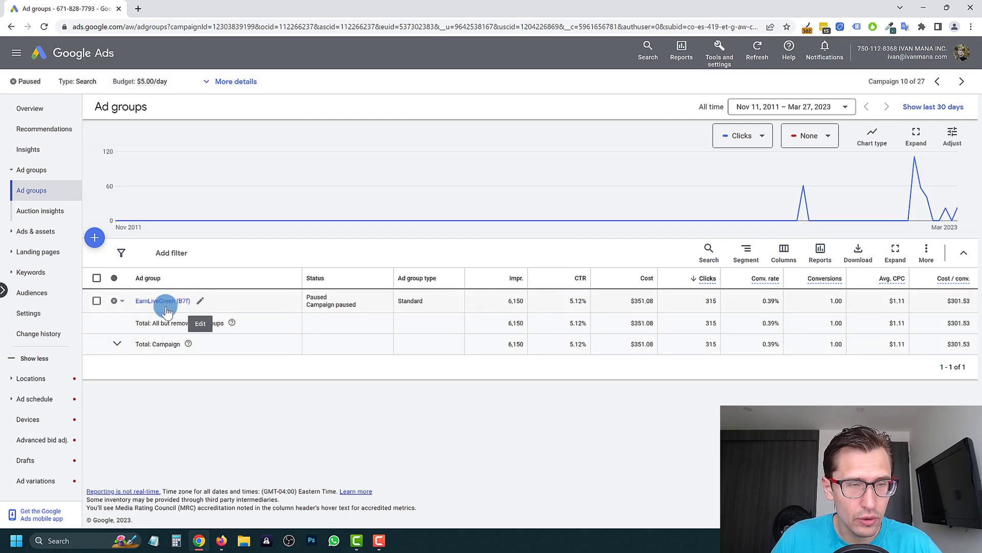
double_click(568, 302)
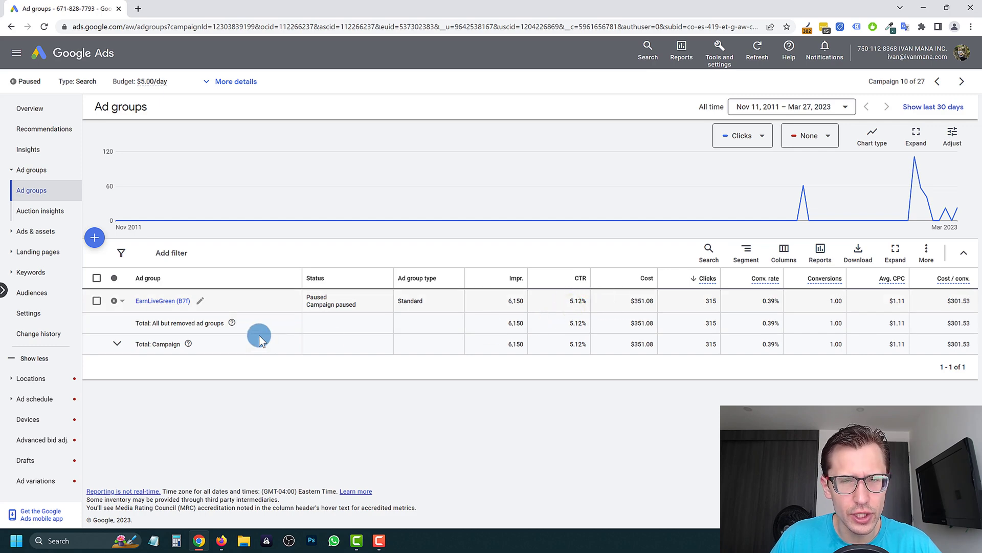
left_click(159, 301)
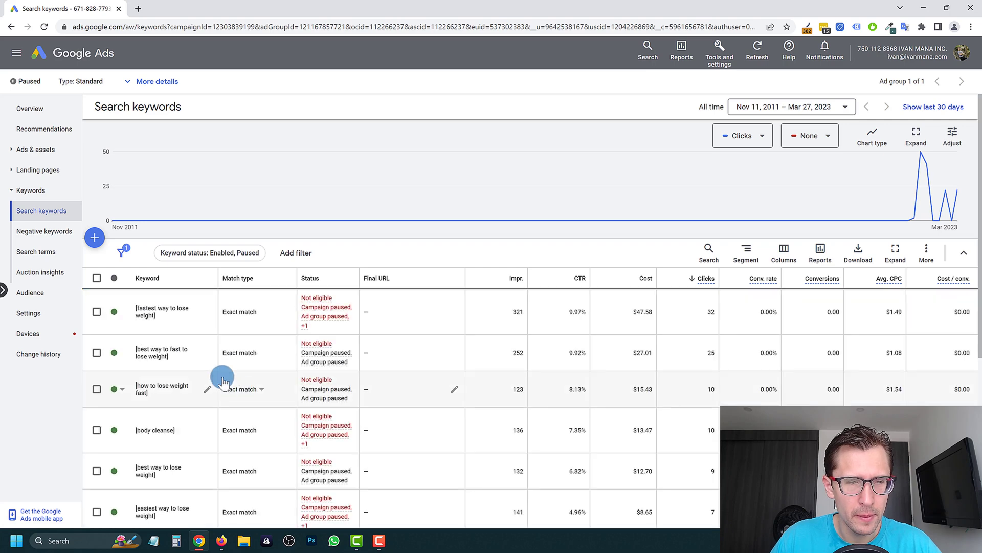
- Review the exact-match keyword stats, then open the EarnLiveGreen (B7f) ad group's Ads page
scroll(171, 327, "down", 5)
scroll(160, 407, "up", 2)
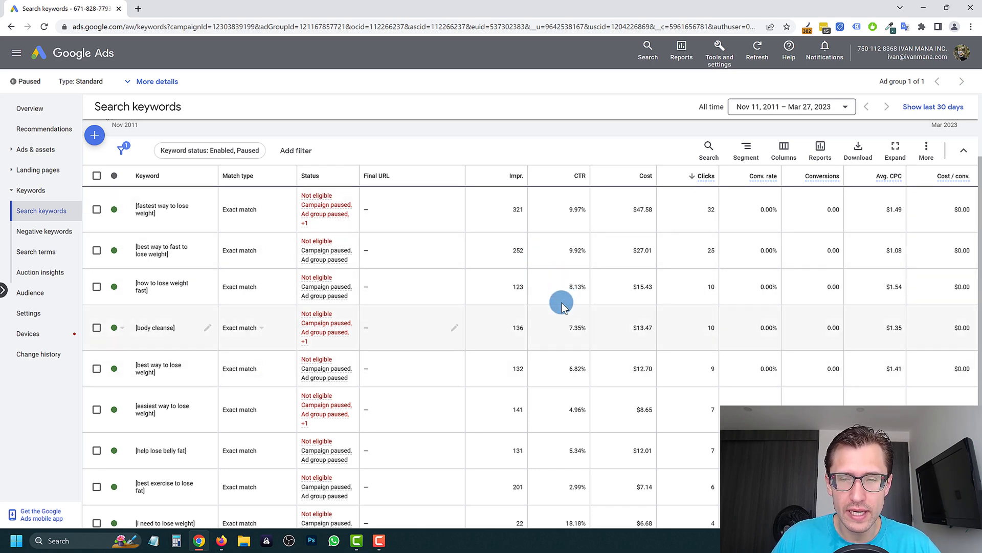
scroll(521, 458, "down", 3)
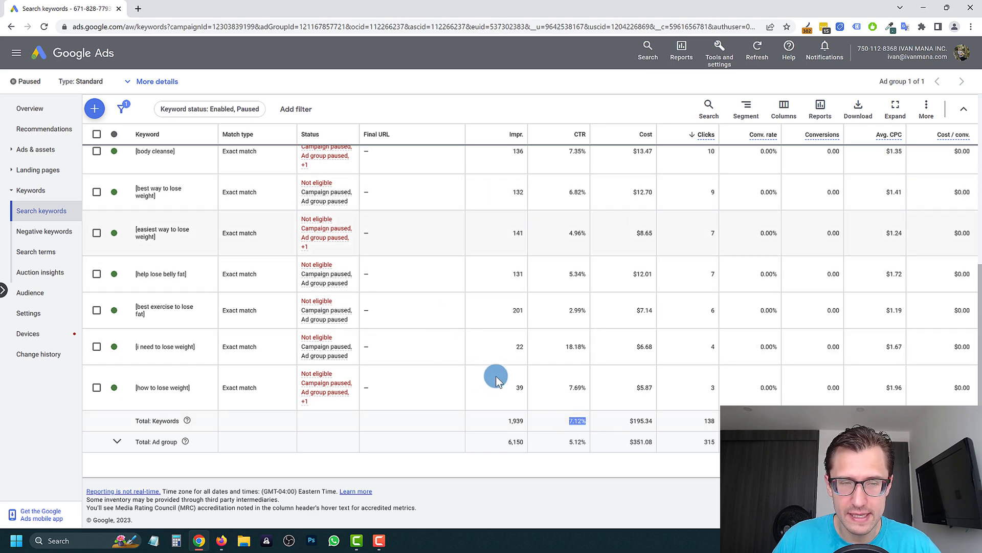
scroll(483, 368, "up", 5)
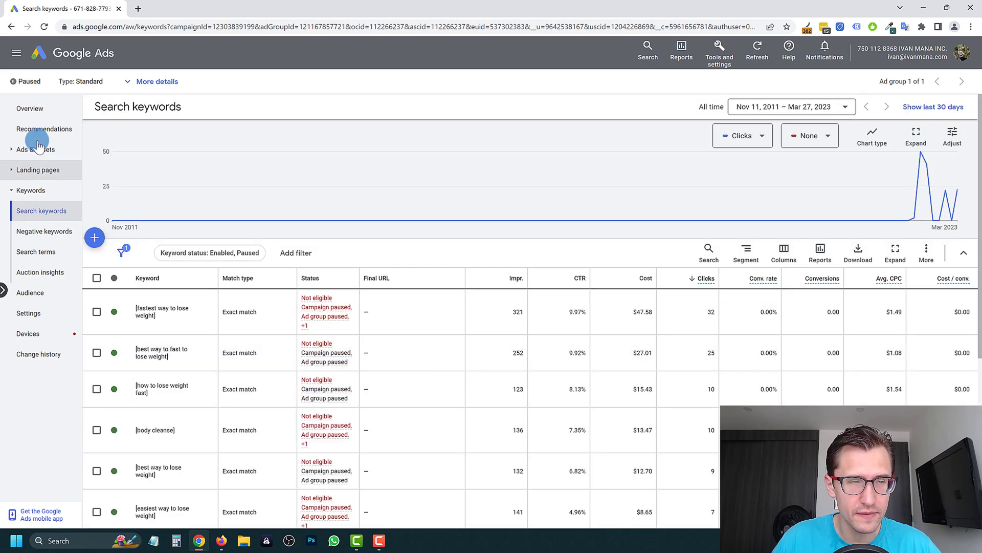
left_click(32, 148)
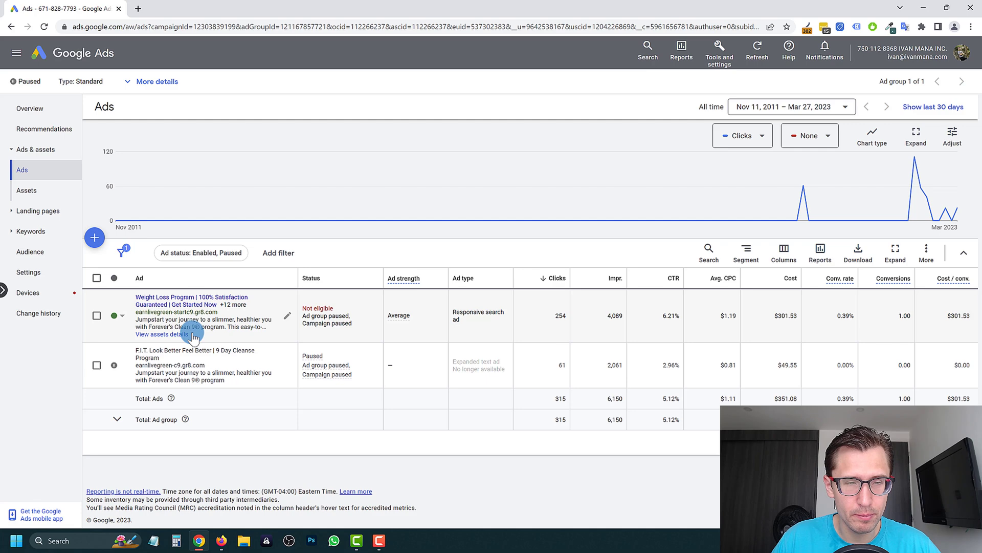
left_click(182, 306)
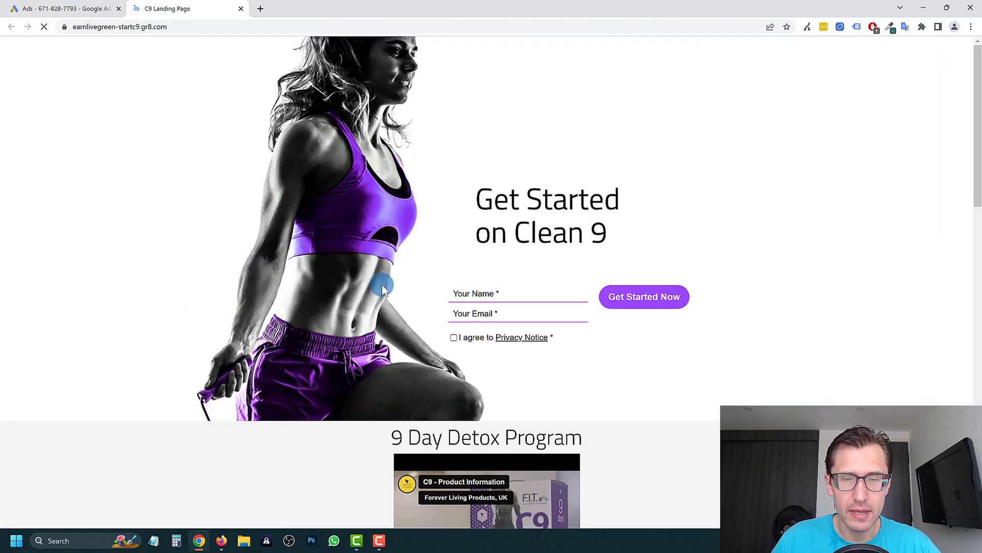
scroll(383, 282, "down", 8)
scroll(347, 278, "down", 10)
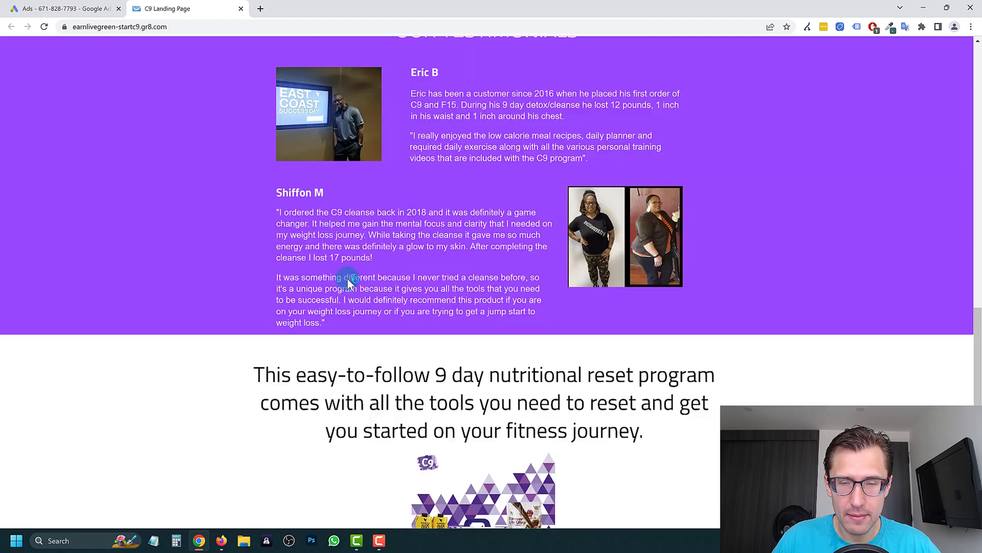
scroll(305, 242, "up", 20)
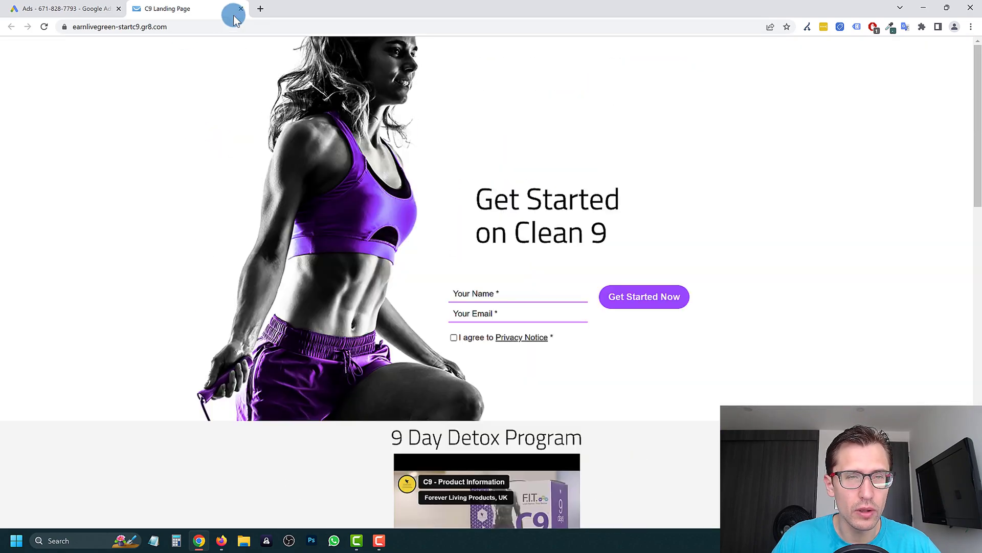
left_click(241, 8)
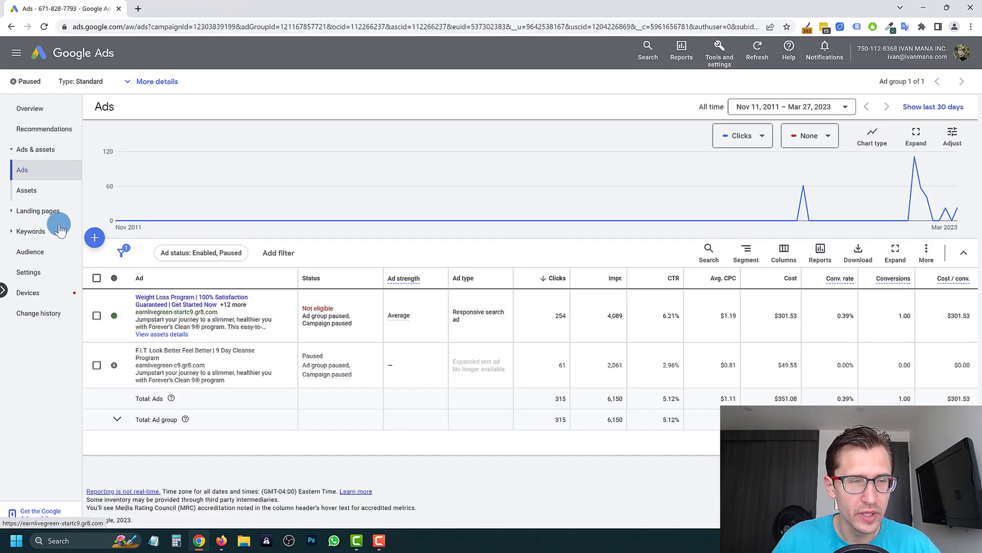
- Check the ad group's sitelink assets and its settings details
left_click(48, 193)
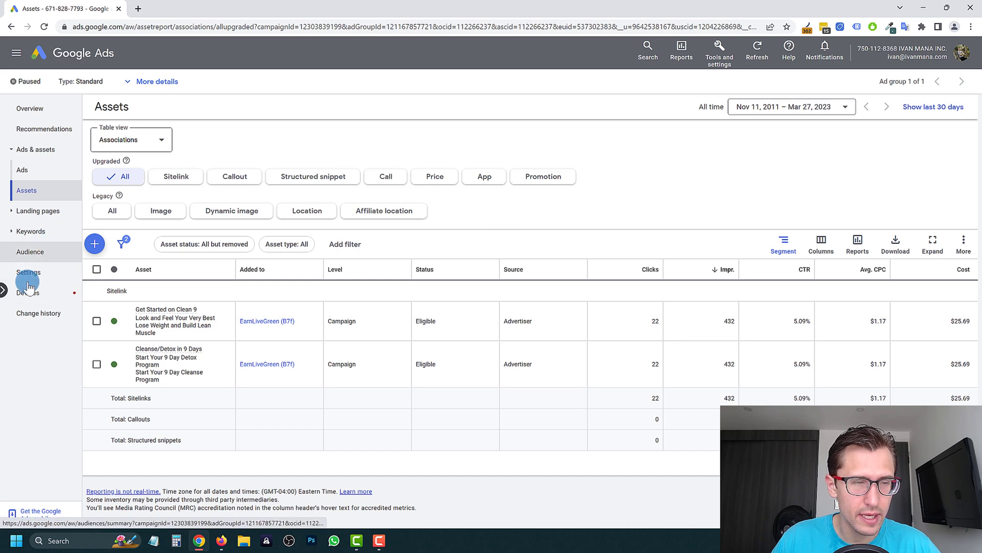
left_click(27, 271)
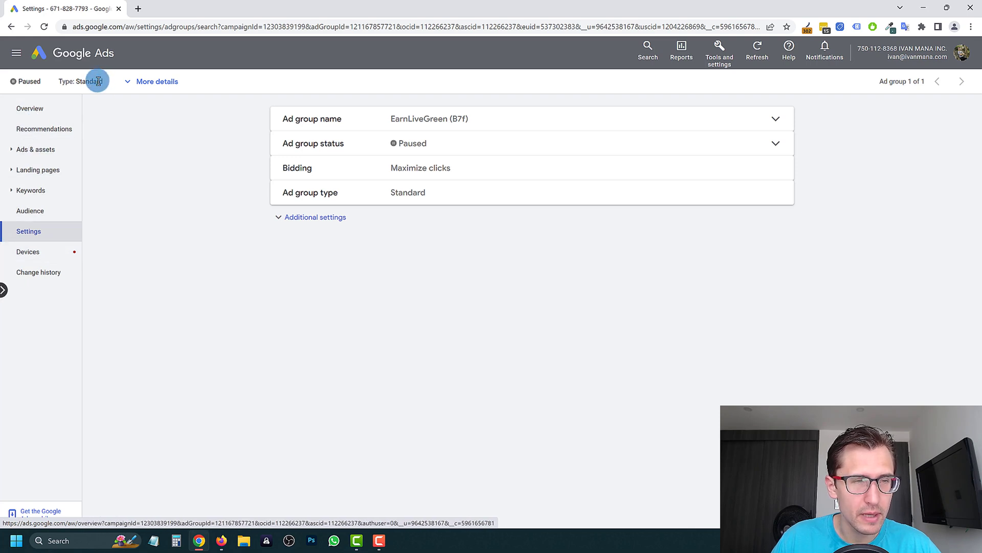
left_click(144, 81)
left_click(141, 82)
- Revisit the ad group's overview and ads, then open the campaign's Locations report
left_click(34, 149)
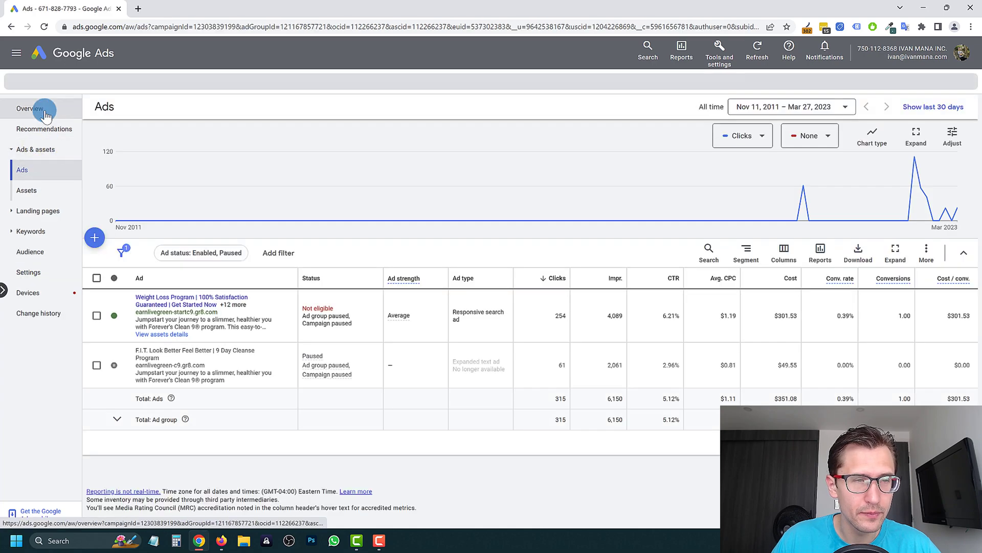
left_click(45, 111)
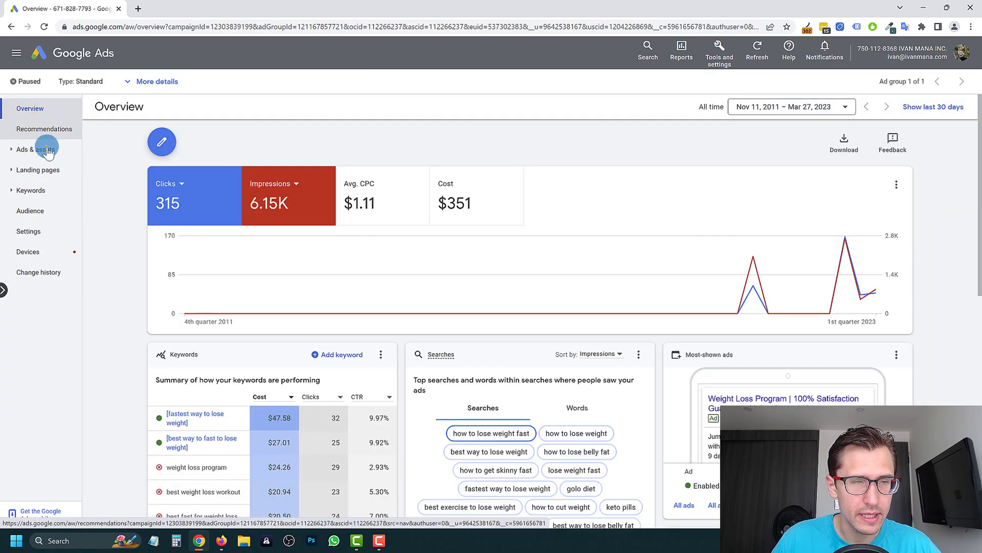
left_click(48, 173)
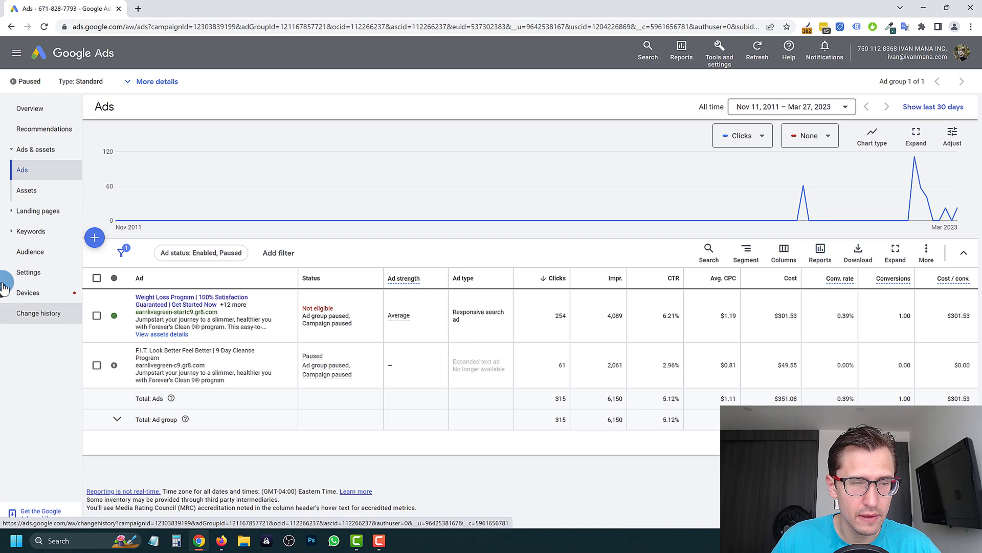
left_click(45, 328)
left_click(44, 379)
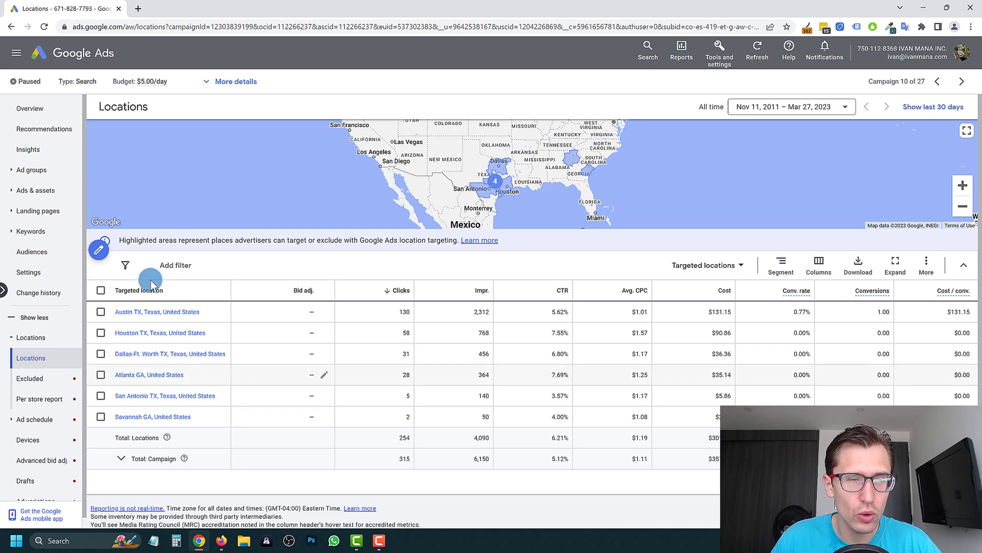
- Go to the campaign-level Ads page listing the responsive search ad and the paused text ad
right_click(39, 193)
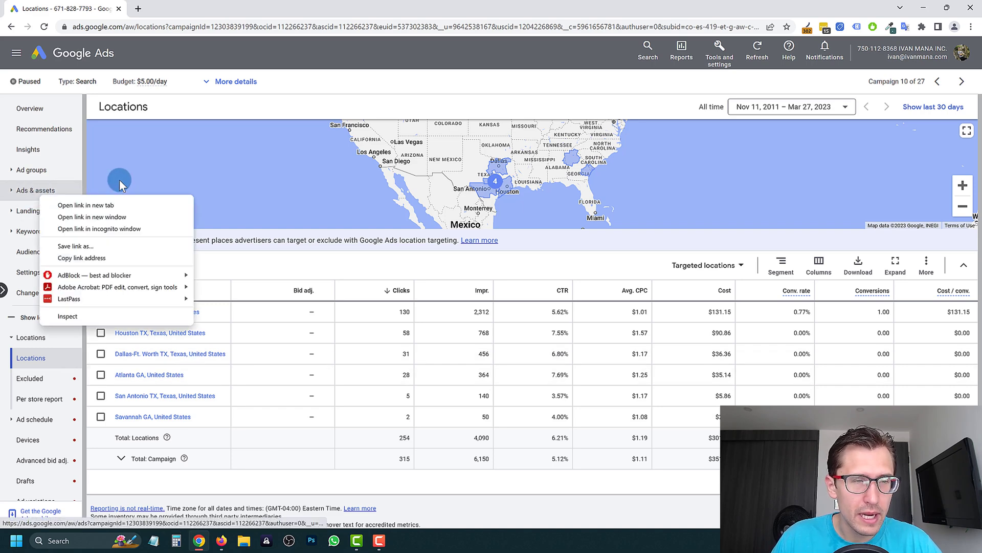
left_click(119, 180)
left_click(53, 191)
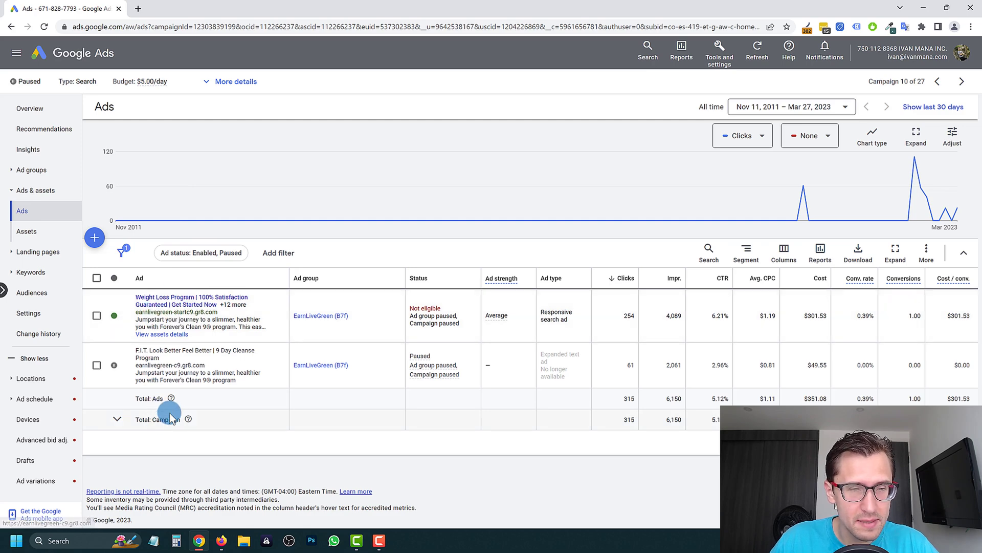
left_click(724, 315)
left_click(279, 316)
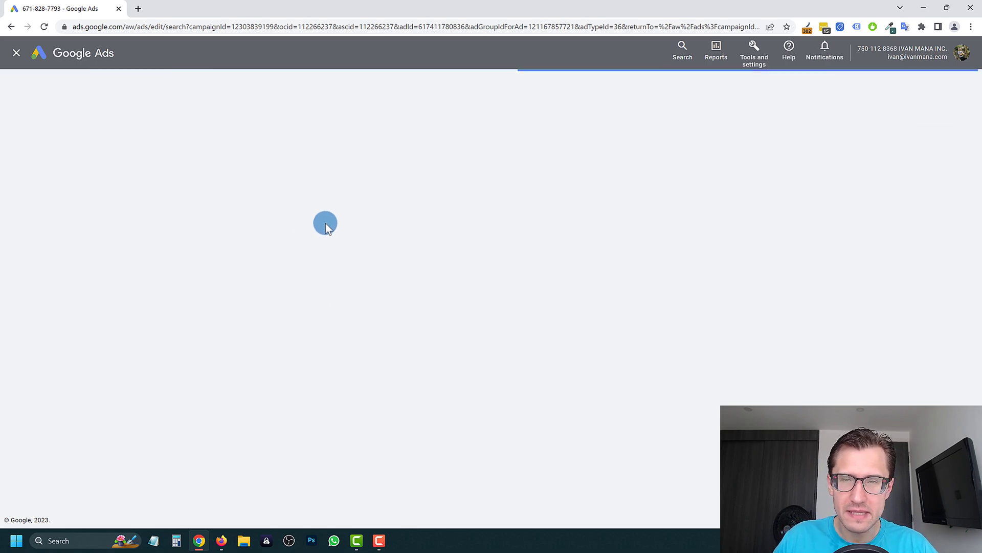
scroll(340, 361, "down", 4)
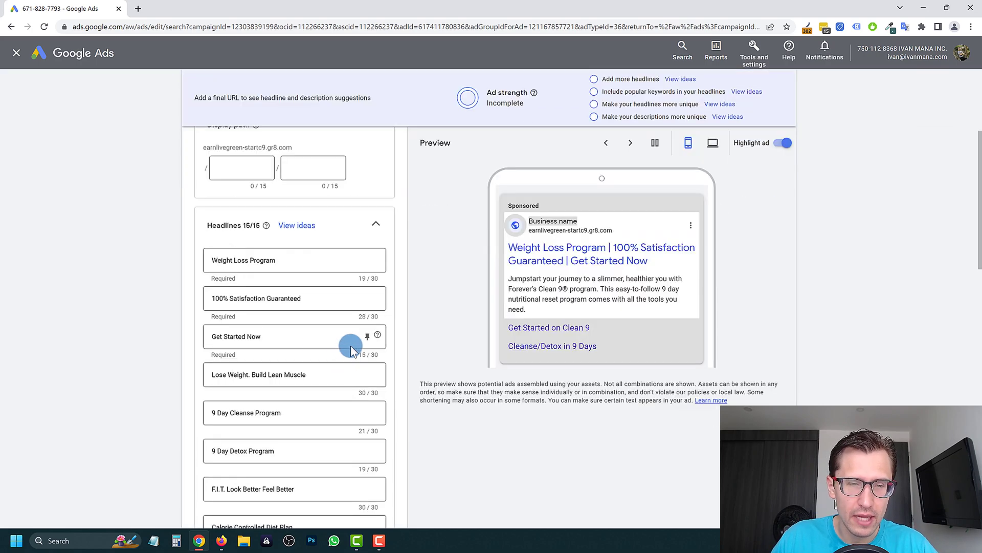
scroll(384, 302, "down", 5)
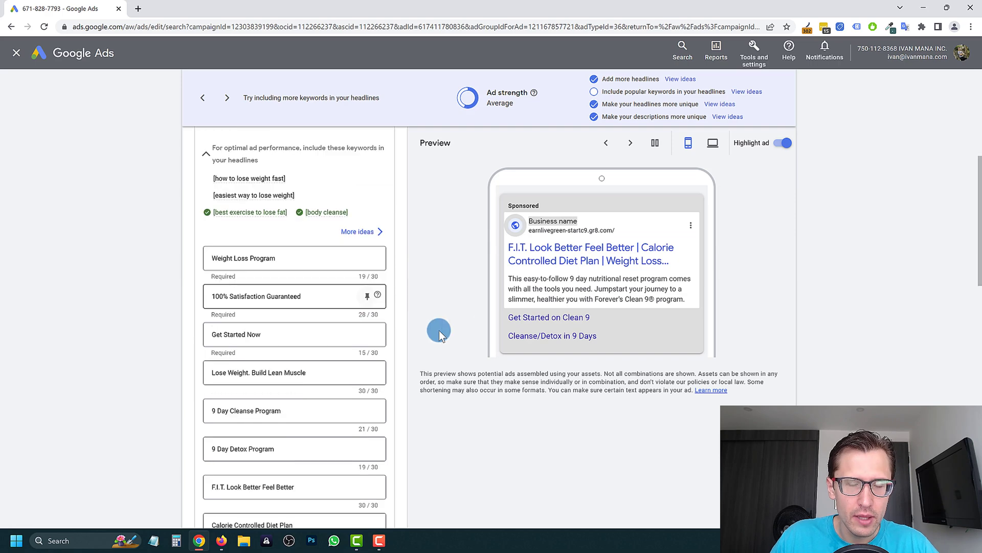
scroll(231, 456, "down", 2)
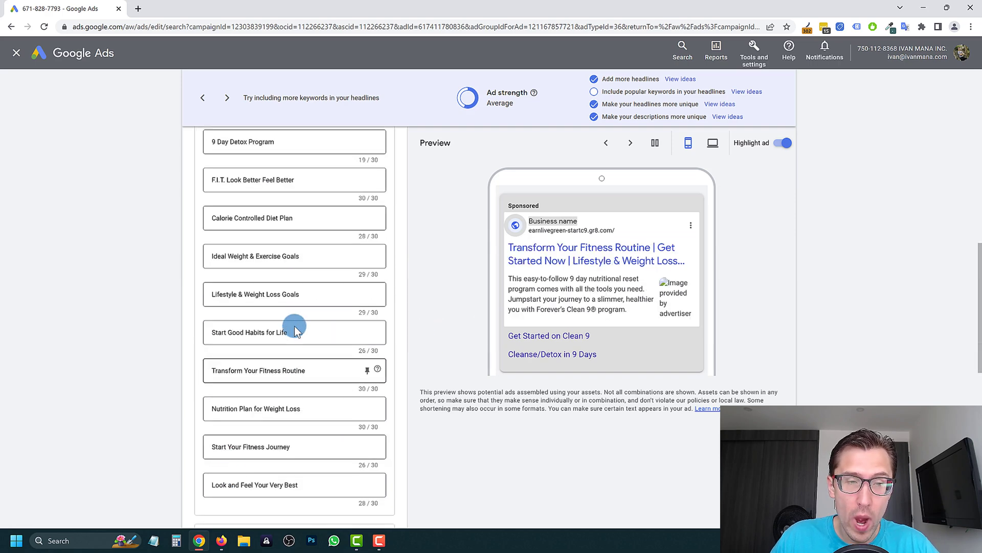
scroll(290, 286, "up", 6)
scroll(257, 317, "down", 12)
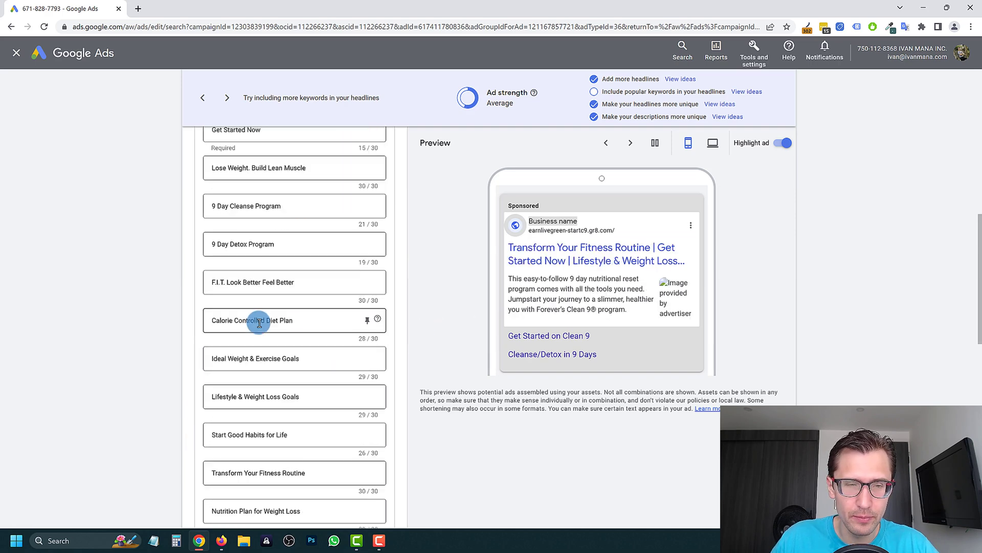
scroll(250, 382, "up", 12)
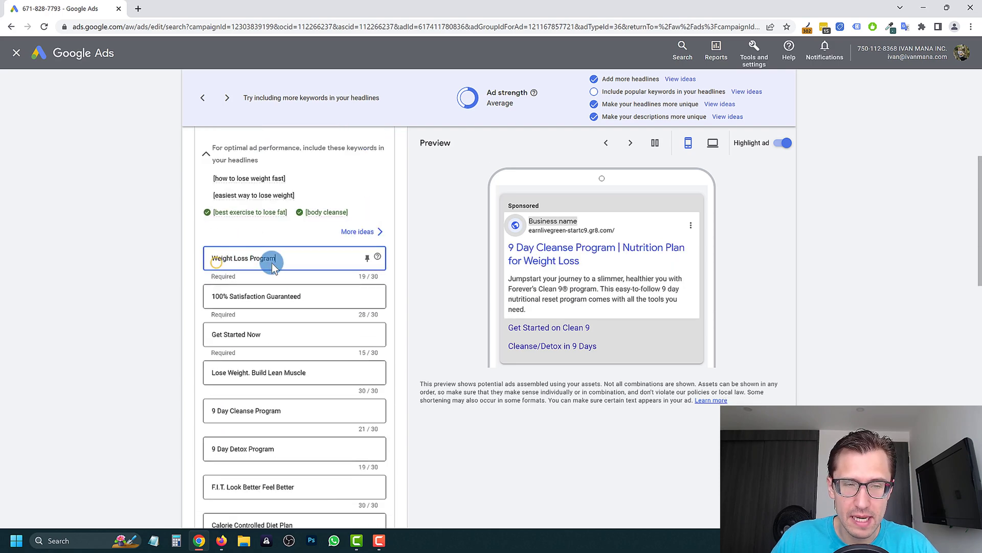
left_click(230, 297)
left_click(225, 334)
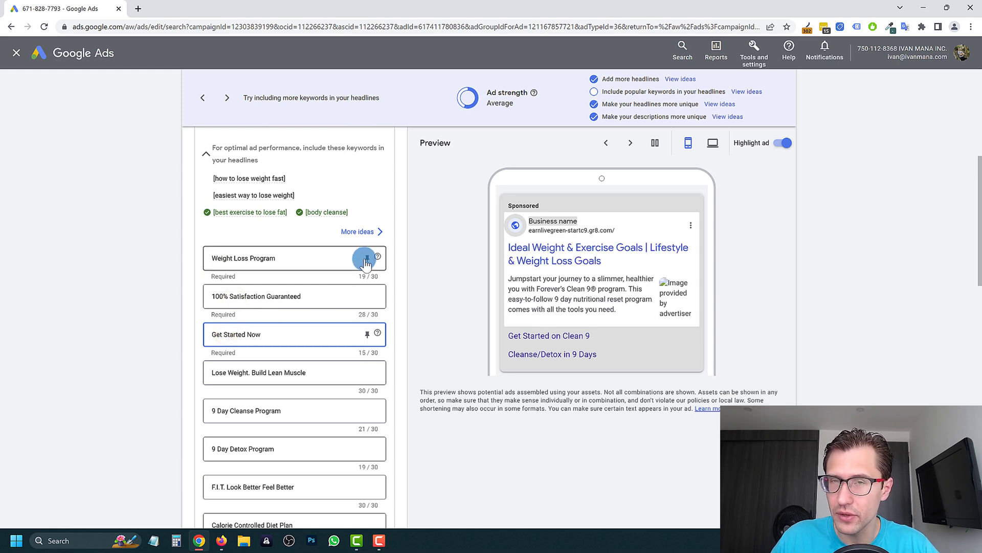
left_click(367, 259)
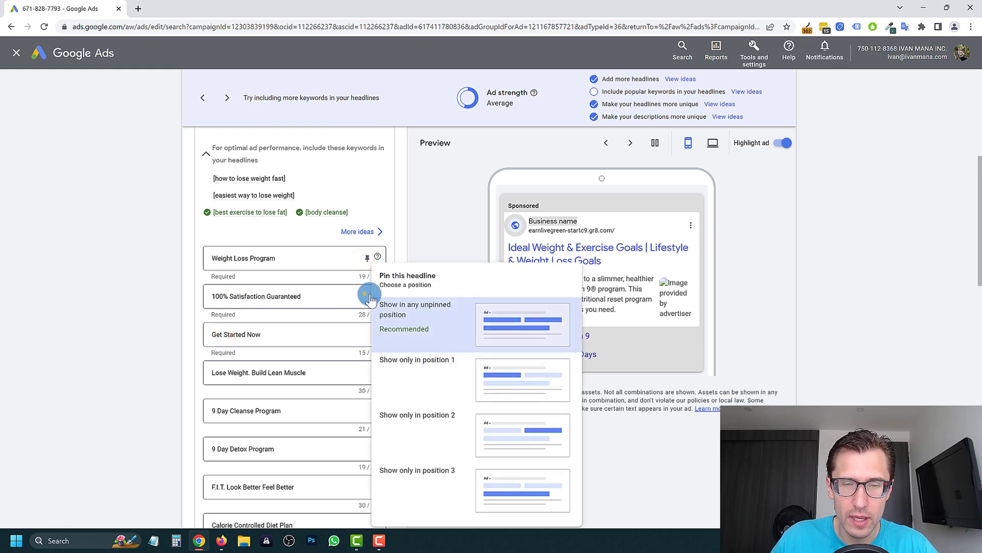
left_click(366, 295)
left_click(366, 334)
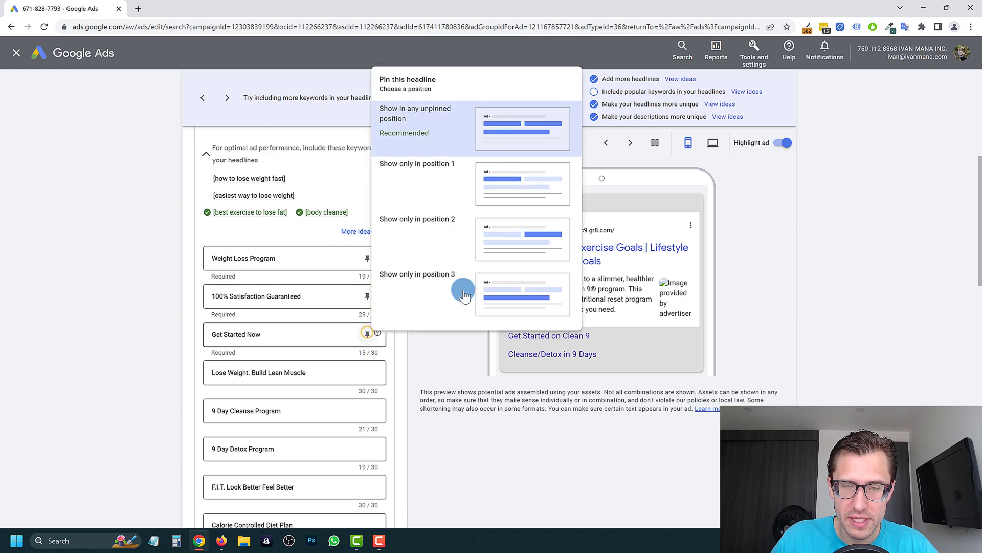
left_click(300, 342)
scroll(306, 332, "down", 8)
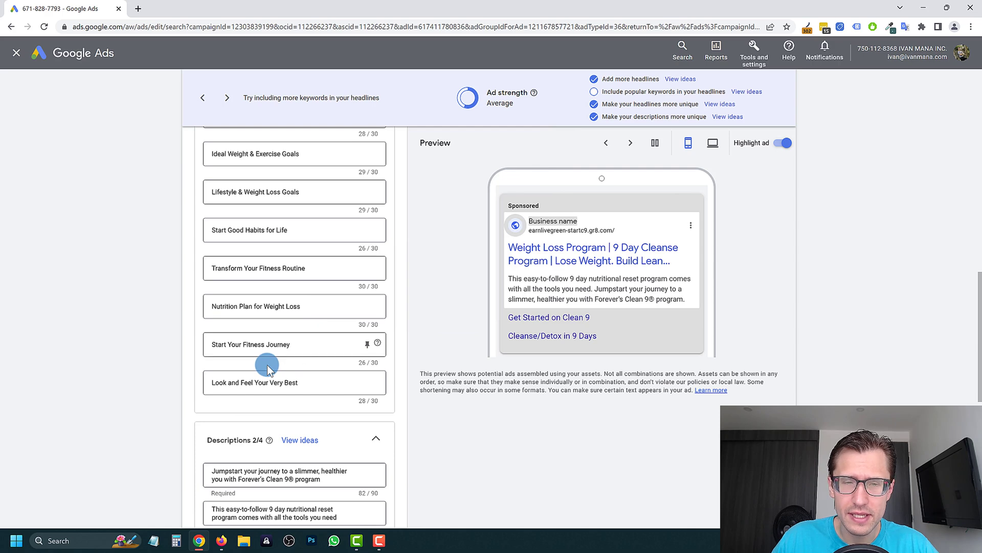
scroll(276, 344, "up", 4)
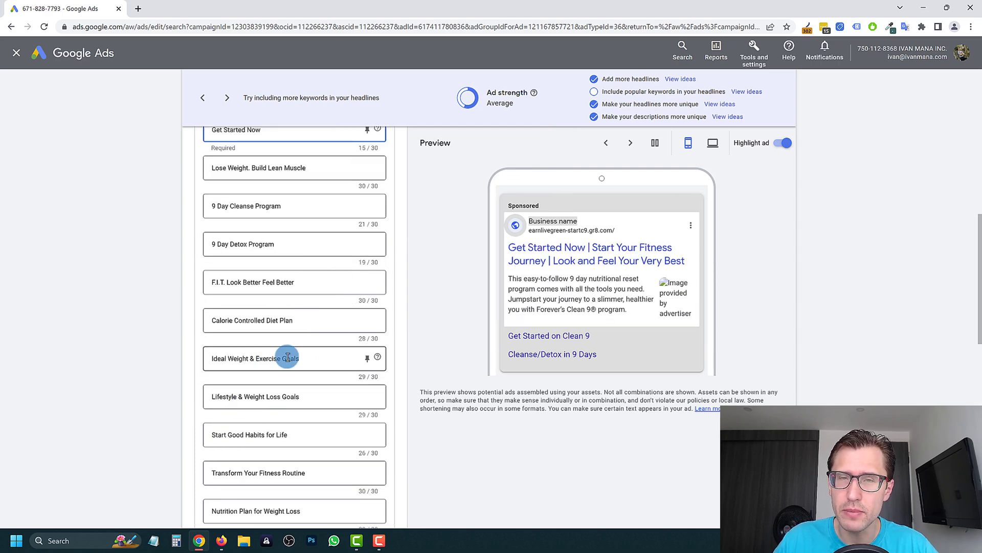
scroll(301, 326, "down", 6)
scroll(277, 307, "up", 10)
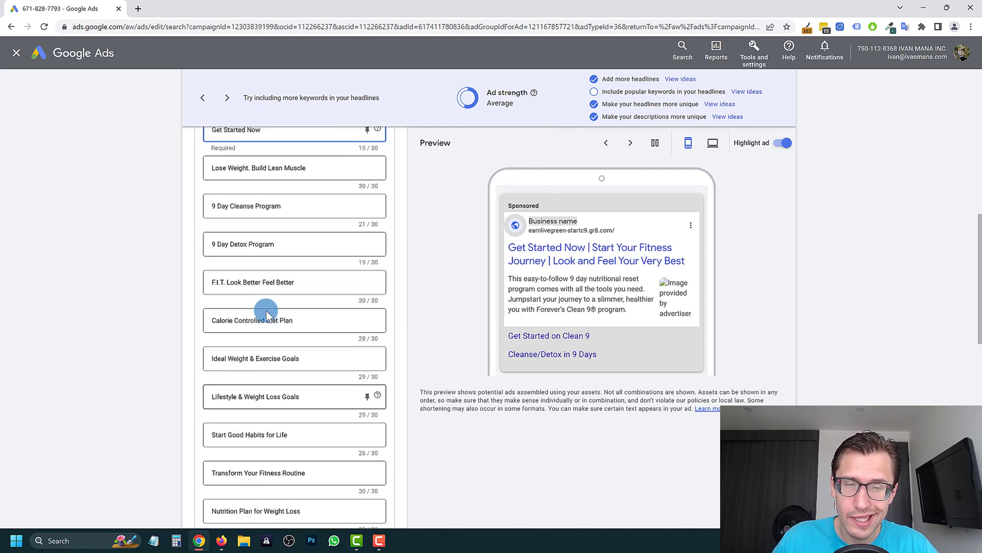
scroll(258, 336, "down", 15)
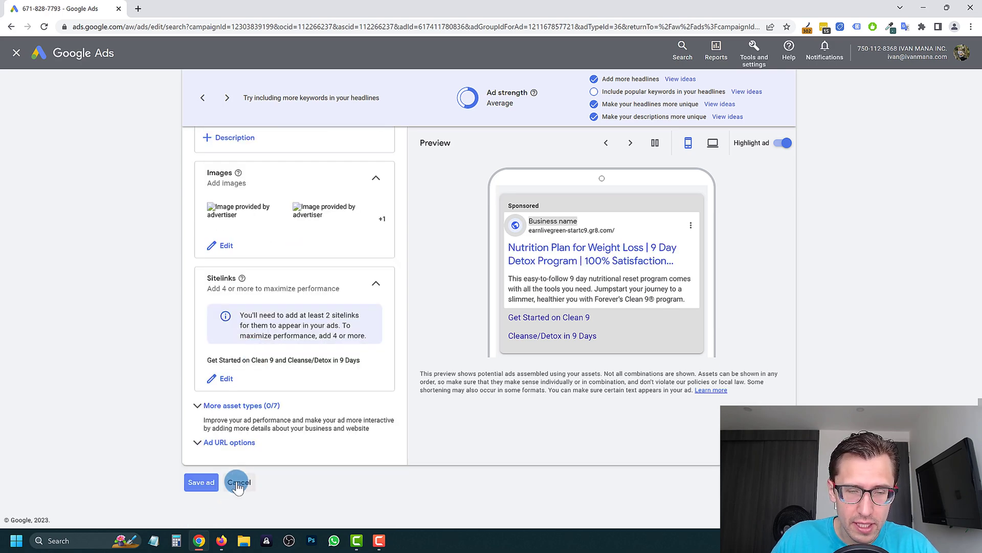
- Leave the ad editor, then inspect the responsive search ad's bulk actions without changing anything
left_click(238, 483)
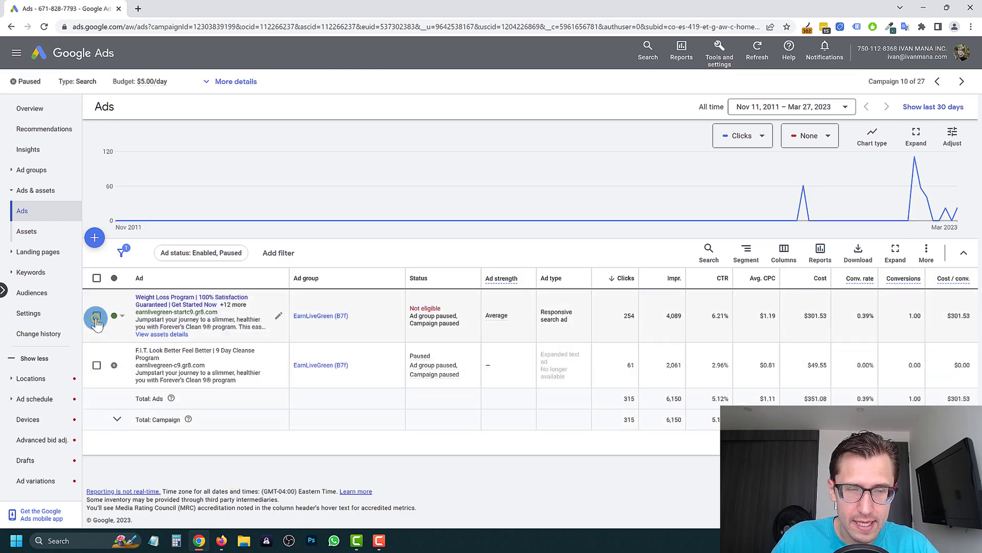
left_click(96, 317)
left_click(154, 254)
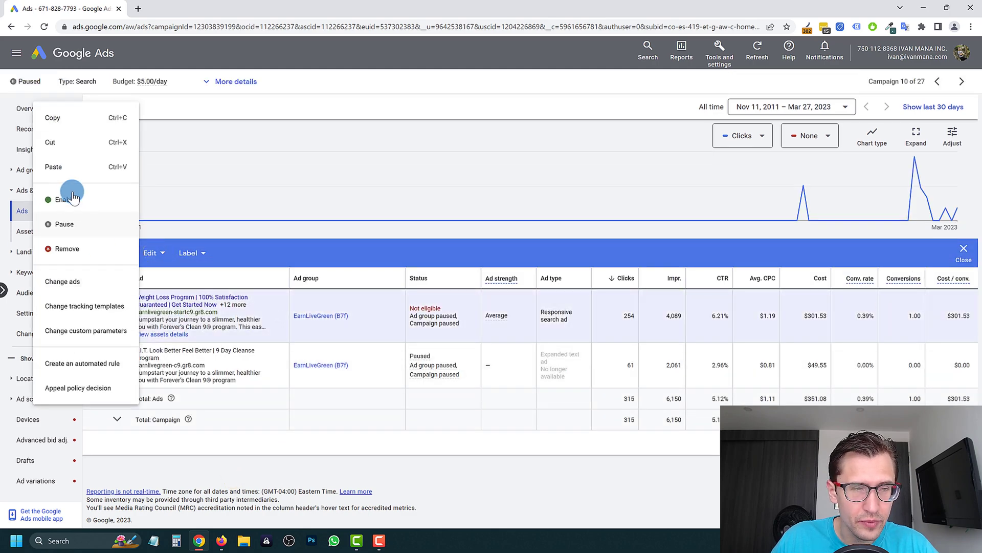
left_click(211, 407)
- Reopen the responsive search ad and select the Get Started Now headline text
left_click(277, 316)
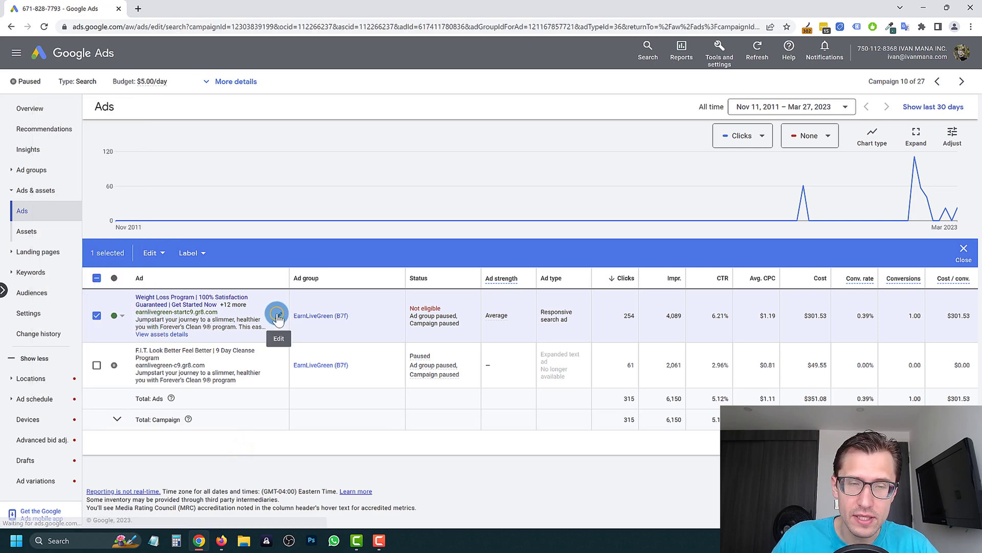
scroll(287, 380, "down", 6)
left_click(265, 231)
left_click_drag(258, 334, 212, 334)
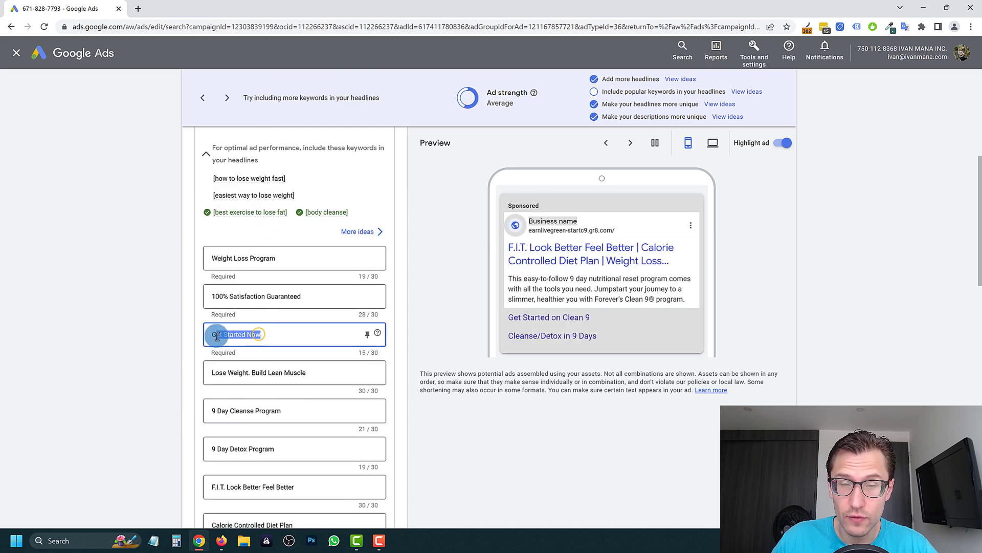
scroll(253, 348, "down", 4)
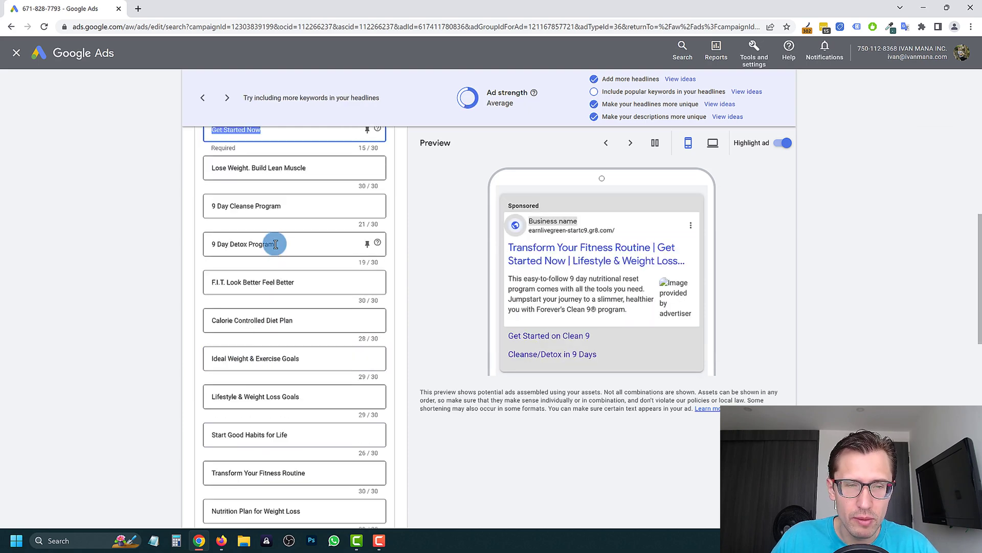
left_click_drag(311, 167, 212, 167)
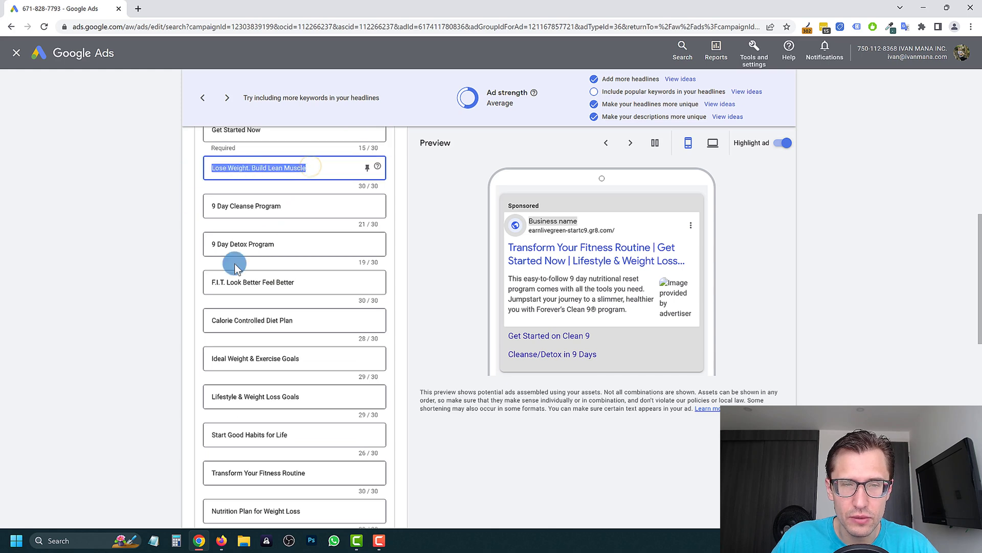
scroll(230, 258, "up", 2)
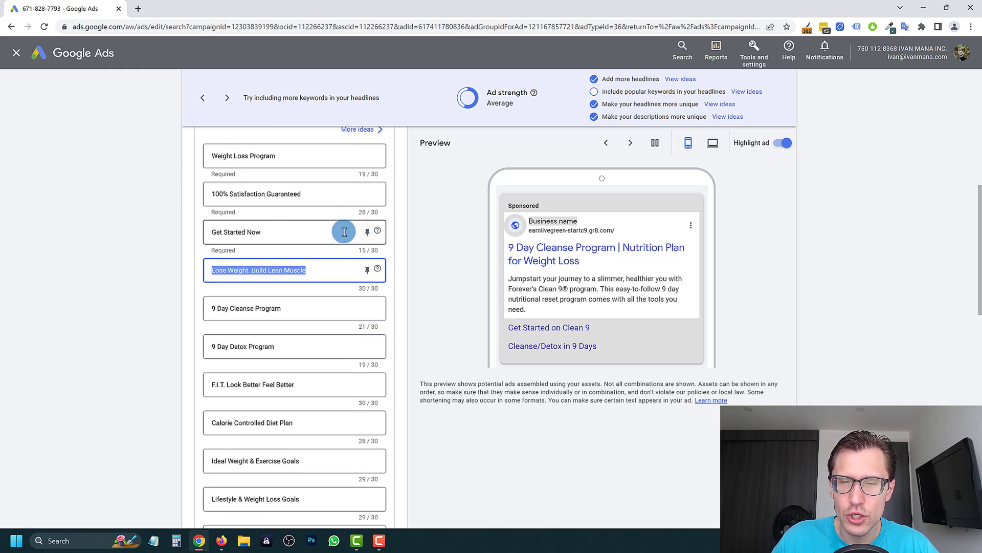
- Pin Get Started Now and Lose Weight. Build Lean Muscle to position 2, then cancel unsaved
left_click(368, 233)
left_click(412, 412)
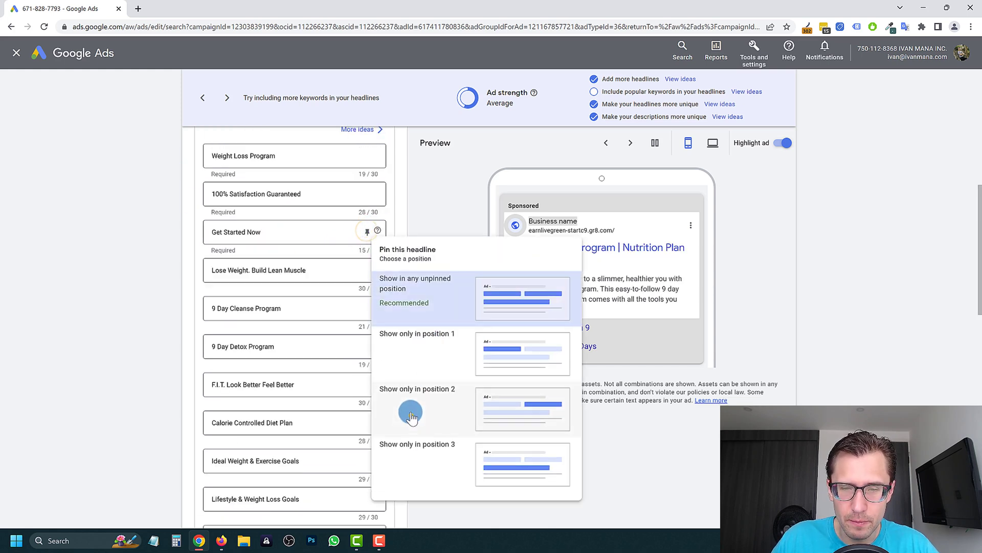
left_click(302, 239)
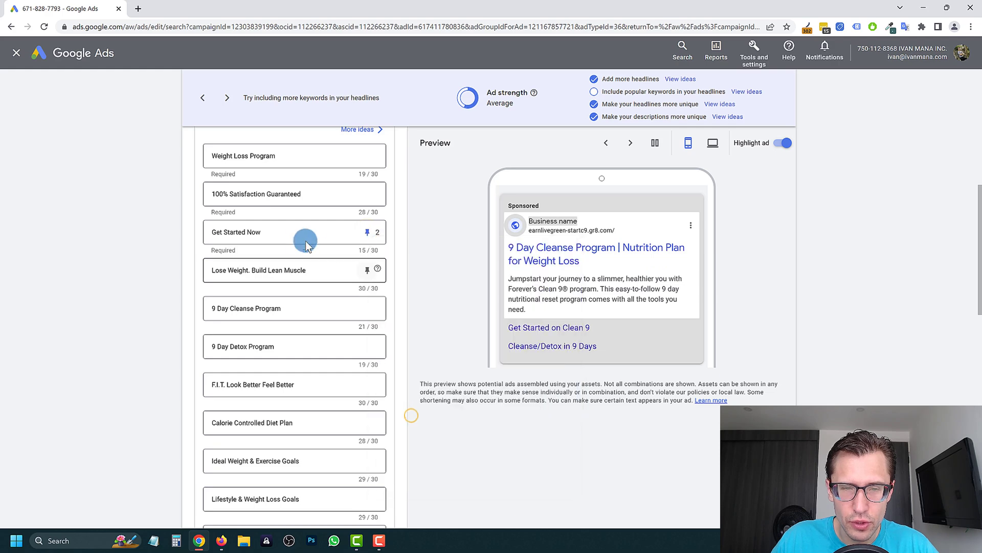
left_click(369, 270)
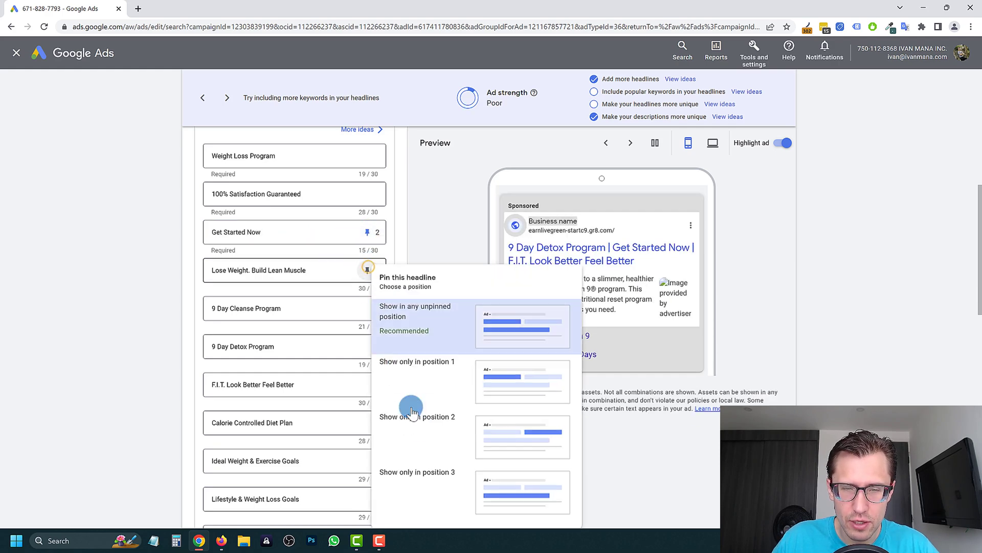
left_click(426, 439)
scroll(376, 285, "down", 15)
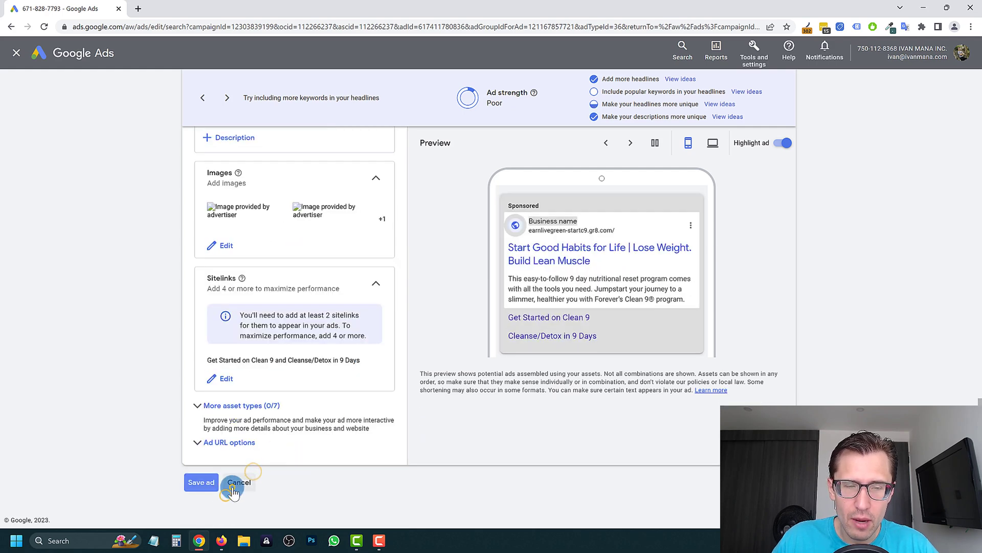
left_click(232, 484)
left_click(595, 311)
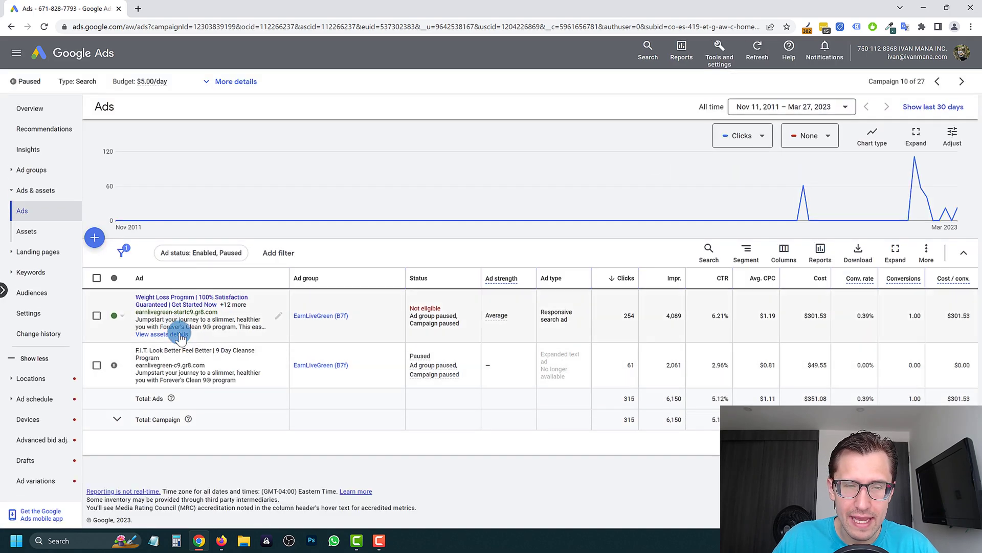
left_click(180, 335)
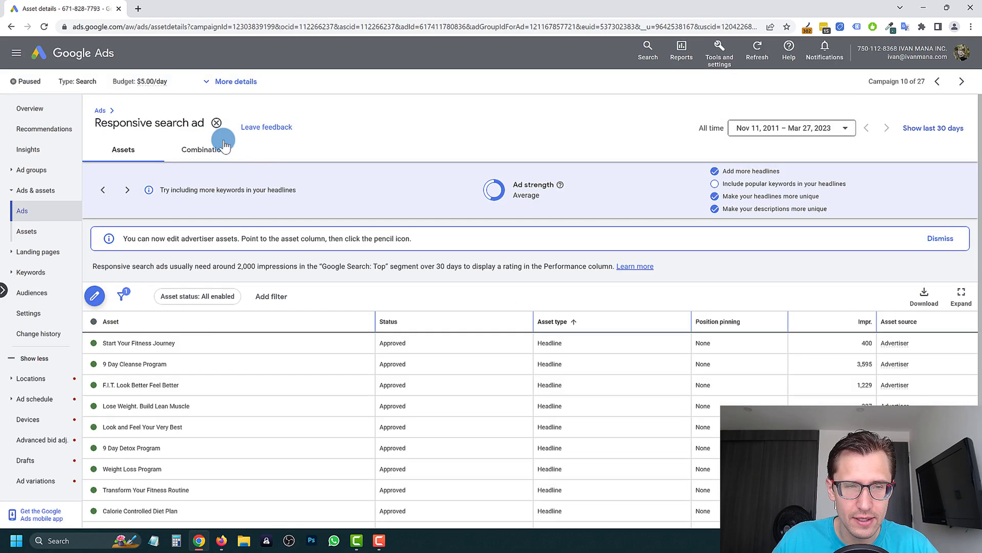
left_click(208, 149)
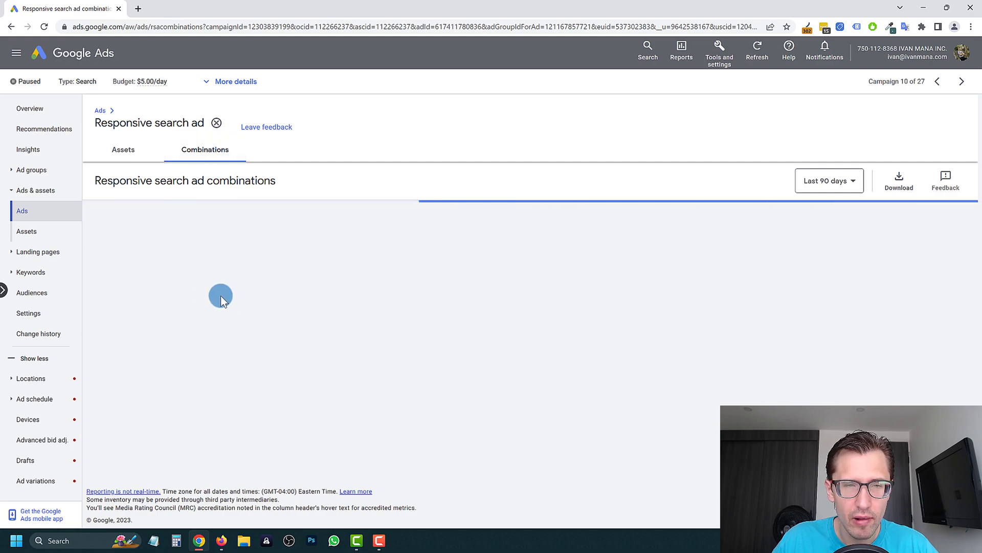
scroll(460, 288, "down", 10)
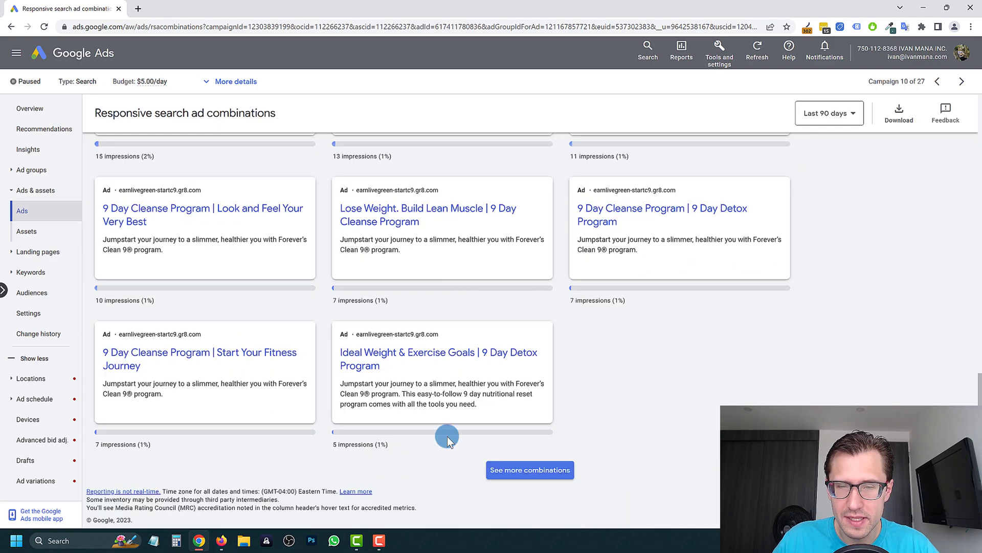
left_click(504, 467)
scroll(465, 342, "down", 5)
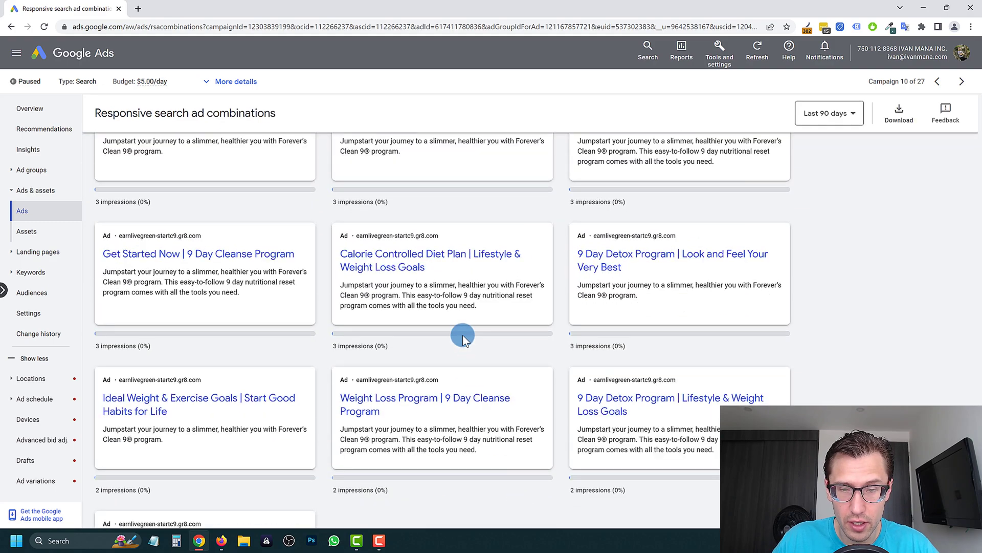
left_click(530, 469)
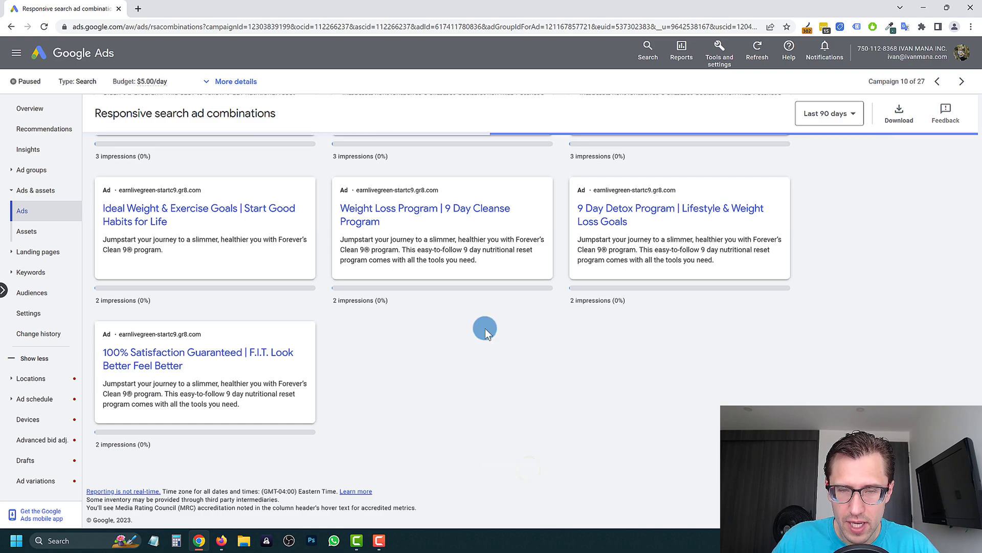
scroll(499, 315, "down", 8)
scroll(575, 323, "up", 20)
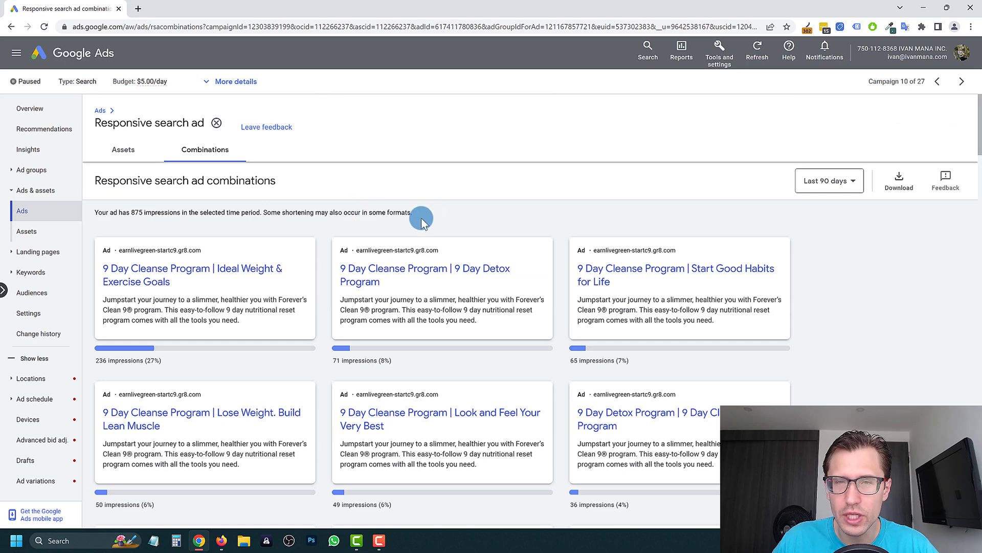
left_click(127, 149)
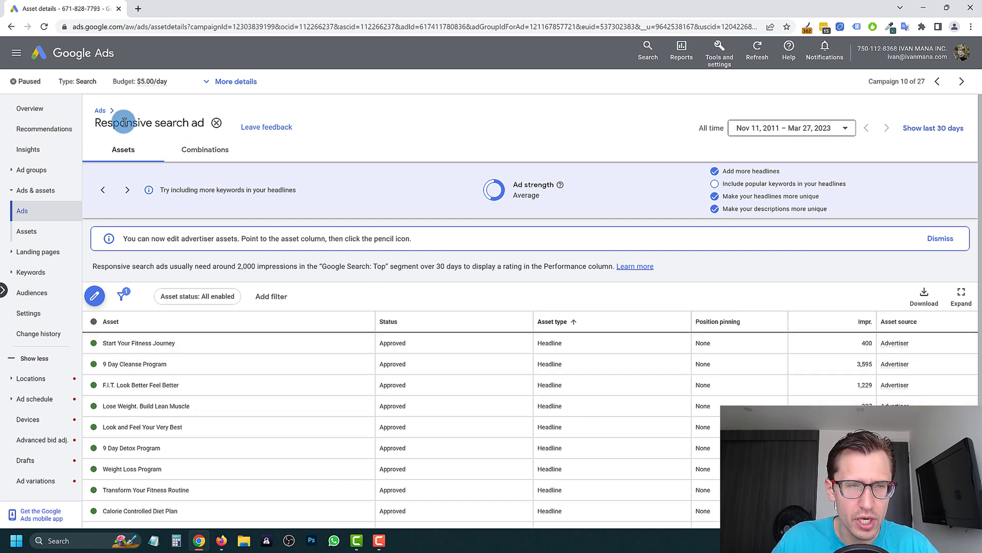
left_click(100, 110)
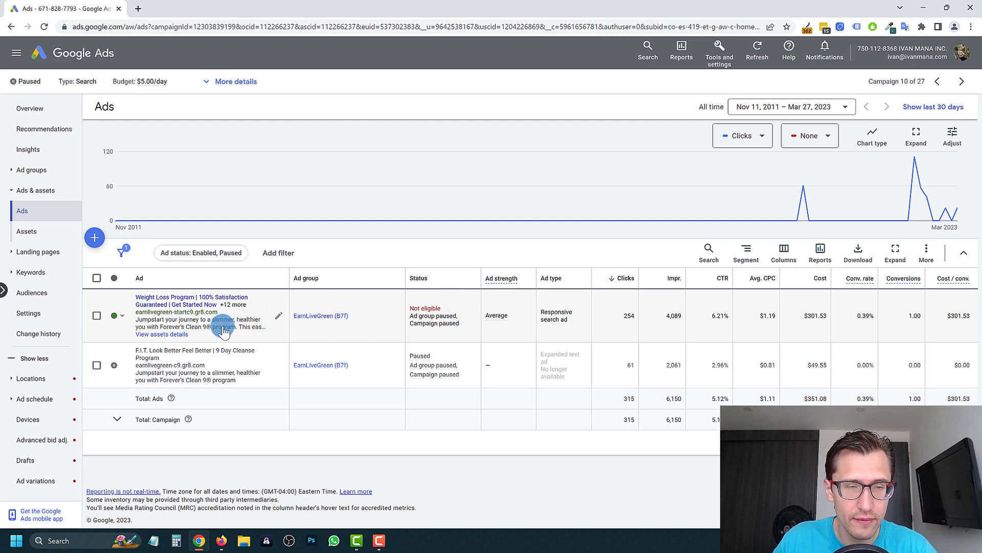
- Reopen the responsive search ad editor and look over its headlines
left_click(279, 318)
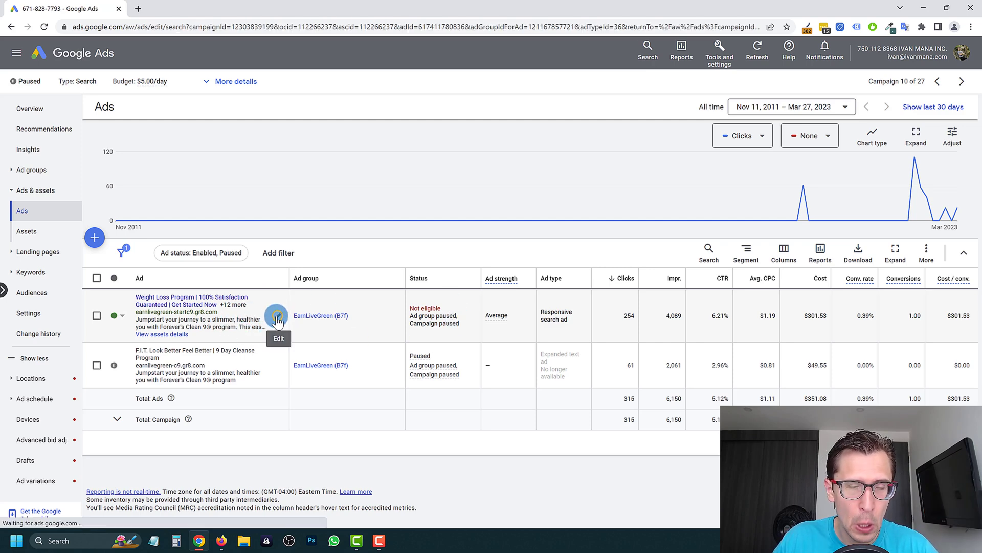
scroll(606, 251, "down", 4)
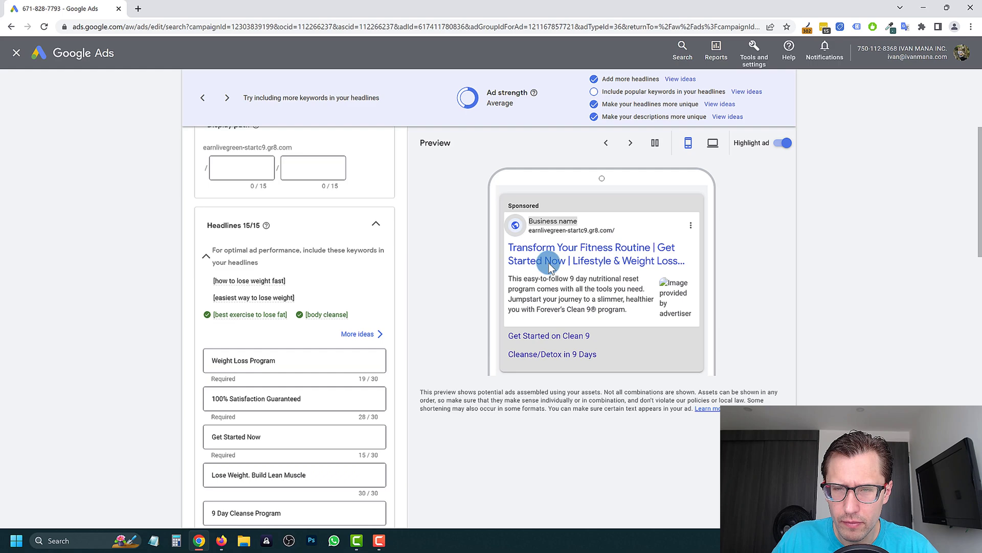
scroll(387, 345, "down", 6)
scroll(384, 320, "up", 4)
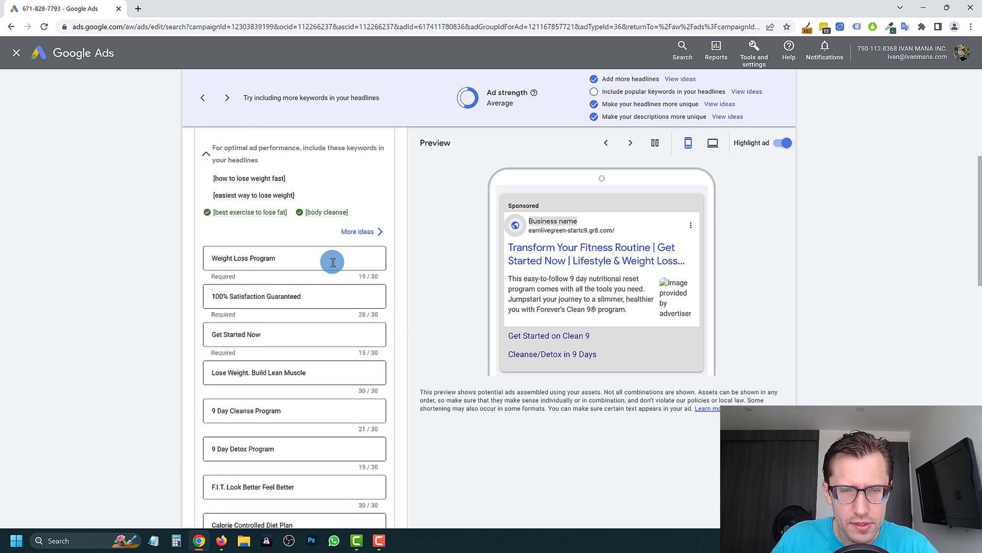
scroll(327, 394, "down", 10)
scroll(323, 373, "up", 8)
scroll(324, 369, "up", 2)
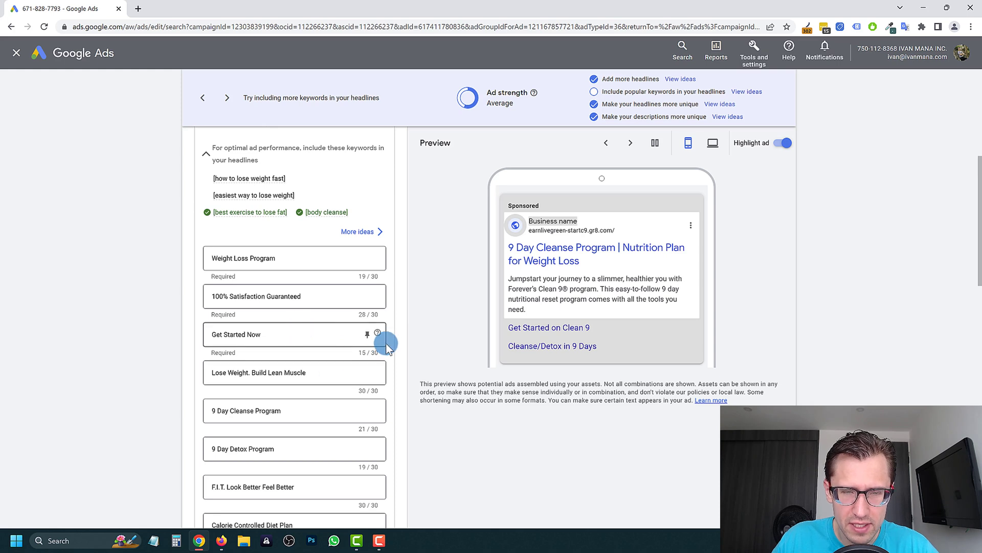
- Pin Get Started Now to position 1, then return it to any unpinned position
left_click(367, 337)
left_click(439, 193)
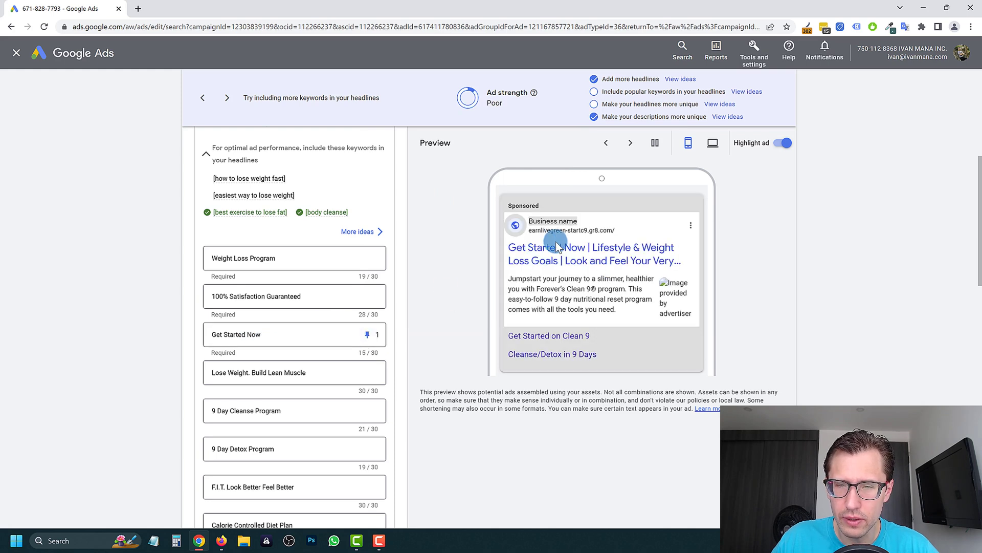
left_click(367, 334)
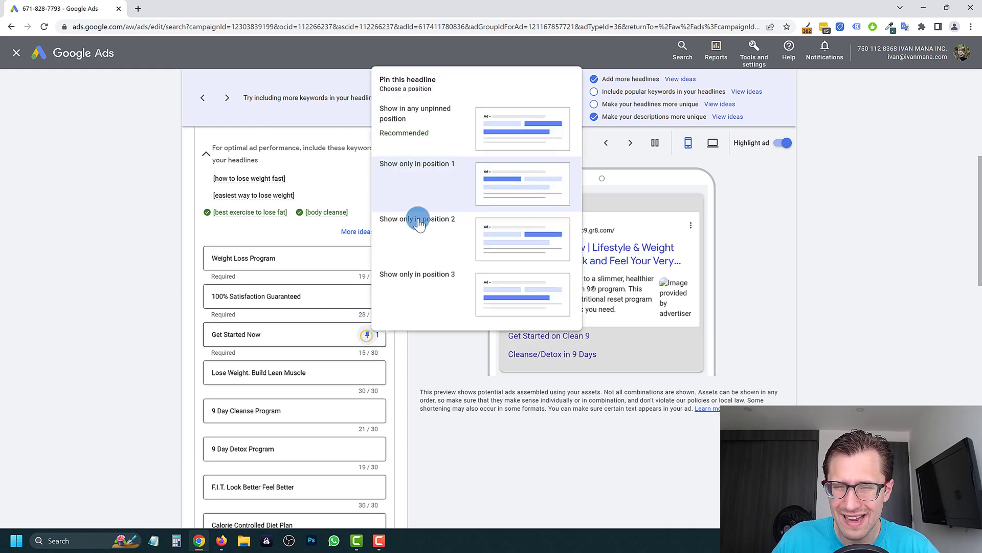
left_click(435, 130)
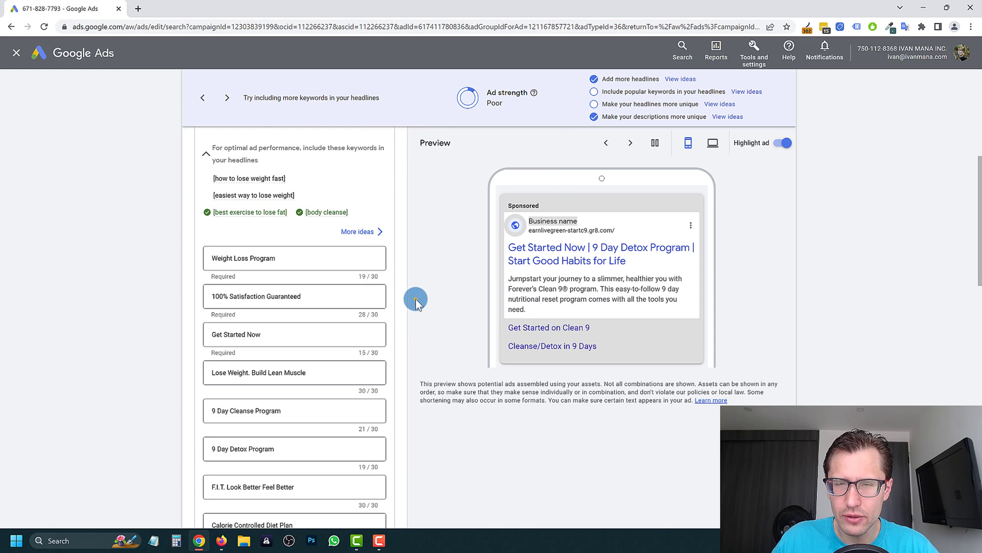
left_click(415, 299)
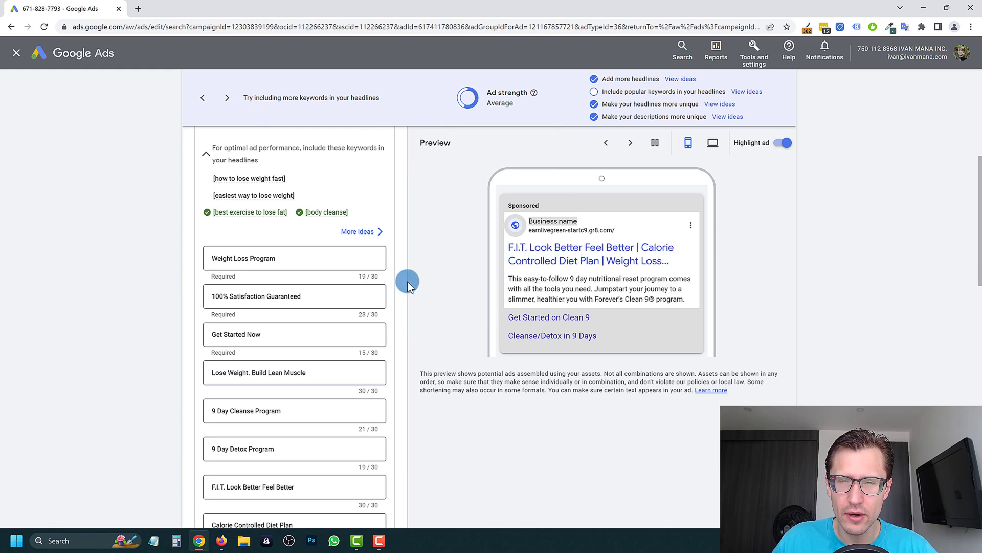
scroll(418, 272, "down", 10)
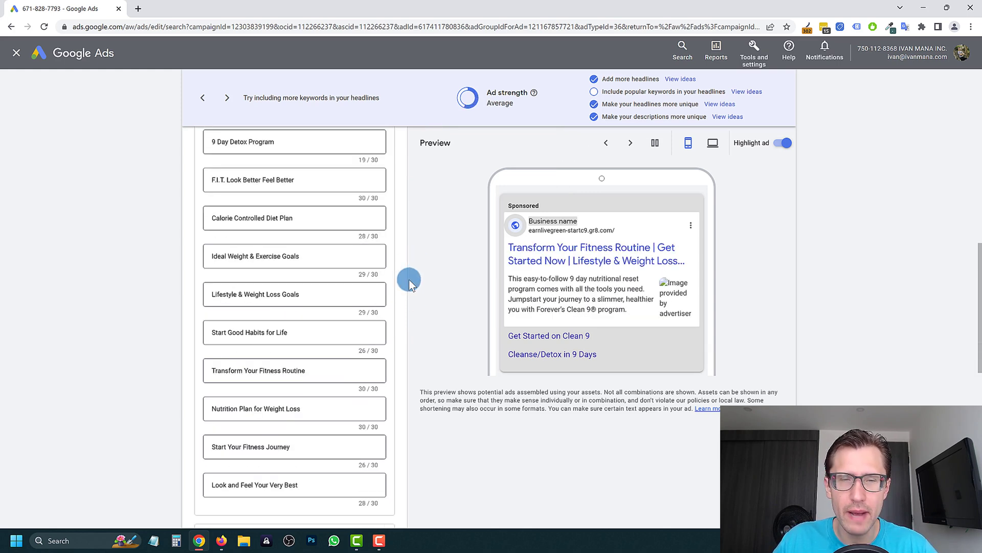
scroll(297, 333, "up", 8)
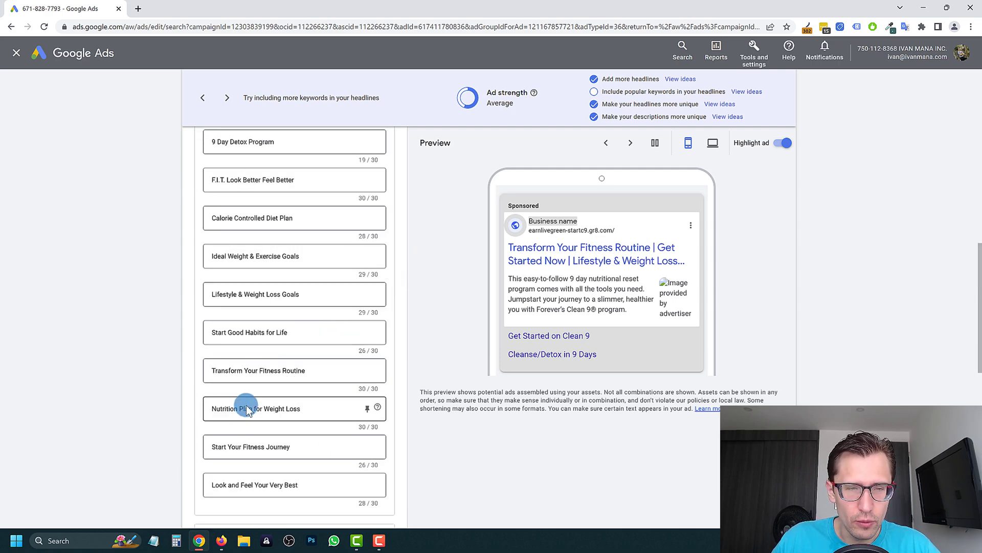
scroll(275, 328, "up", 2)
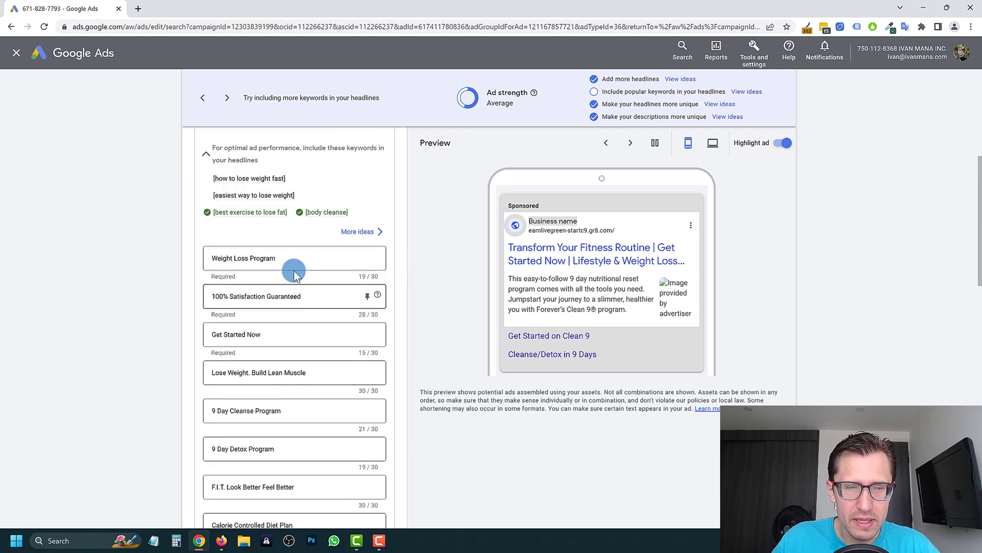
- Pin Weight Loss Program to position 1 and 100% Satisfaction Guaranteed to position 2
left_click(367, 258)
left_click(449, 381)
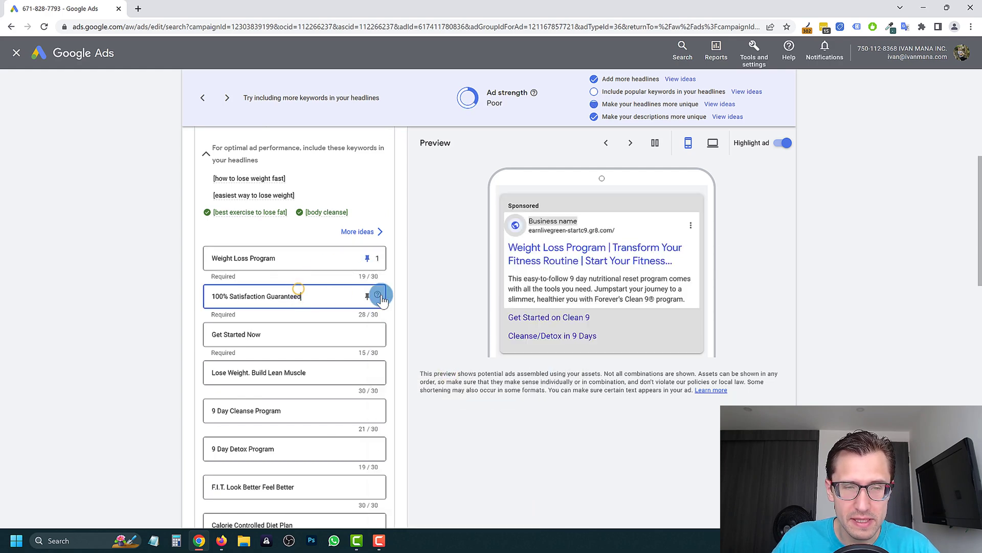
left_click(367, 297)
left_click(429, 210)
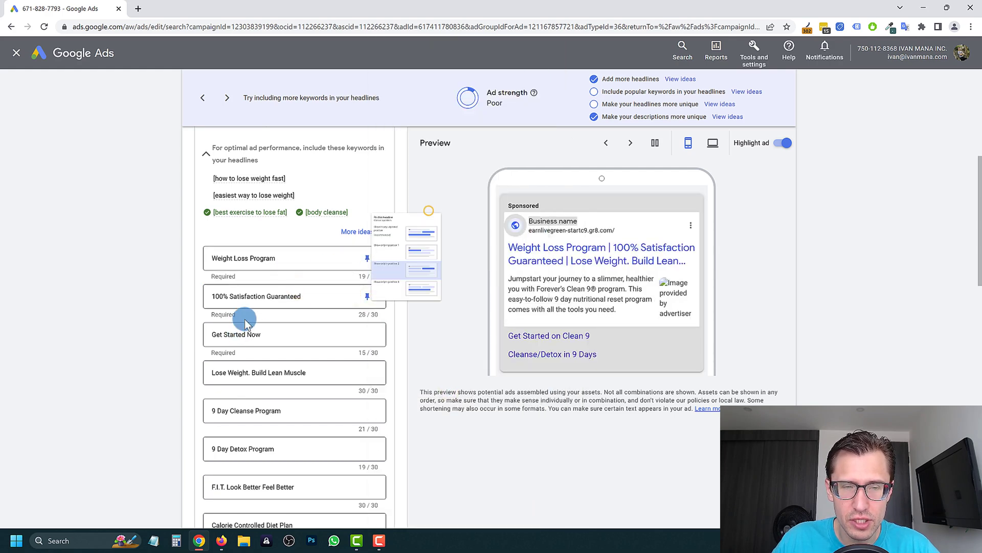
left_click_drag(301, 295, 204, 295)
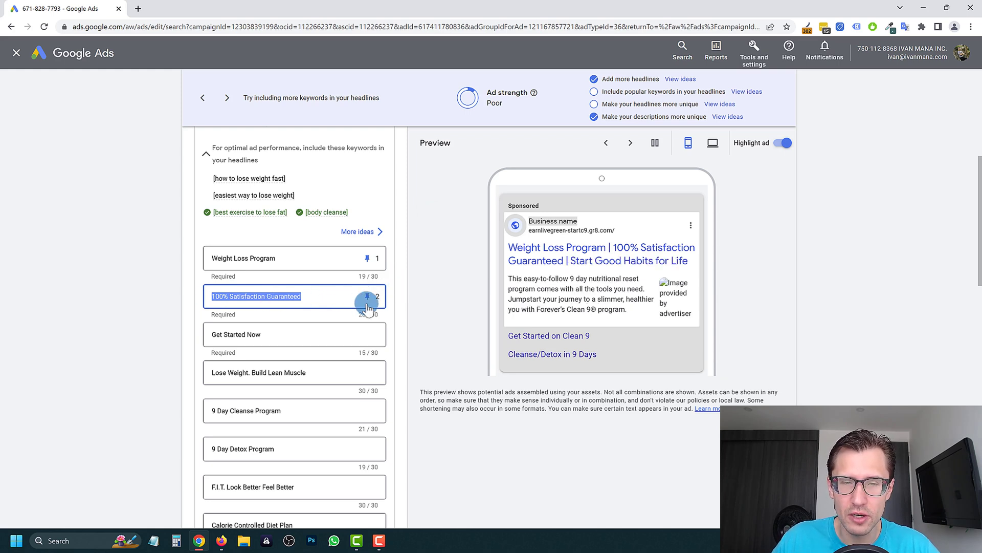
left_click(368, 297)
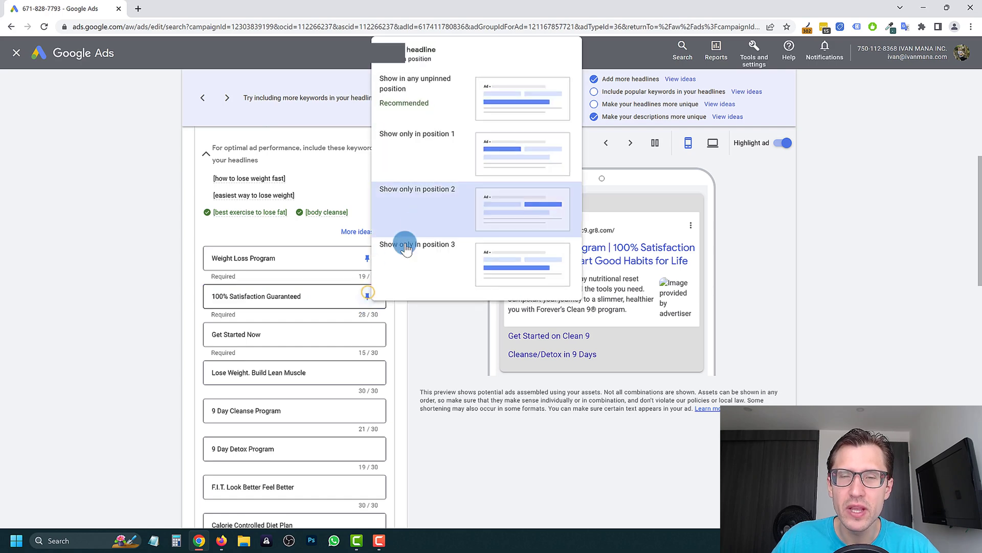
left_click(440, 146)
- Unpin Weight Loss Program and 100% Satisfaction Guaranteed, bringing ad strength back to Average
left_click(370, 260)
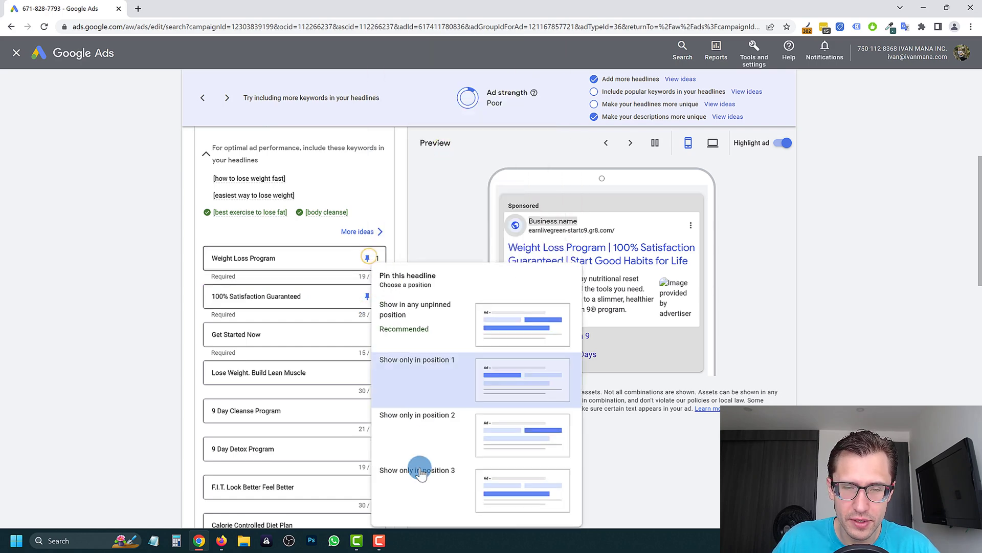
left_click(459, 330)
left_click(370, 296)
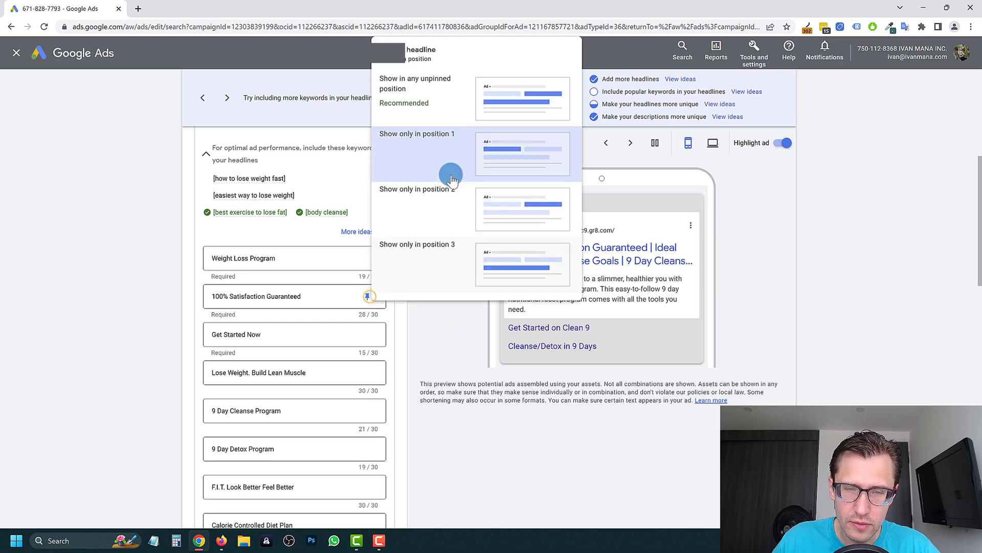
left_click(439, 99)
scroll(348, 326, "down", 15)
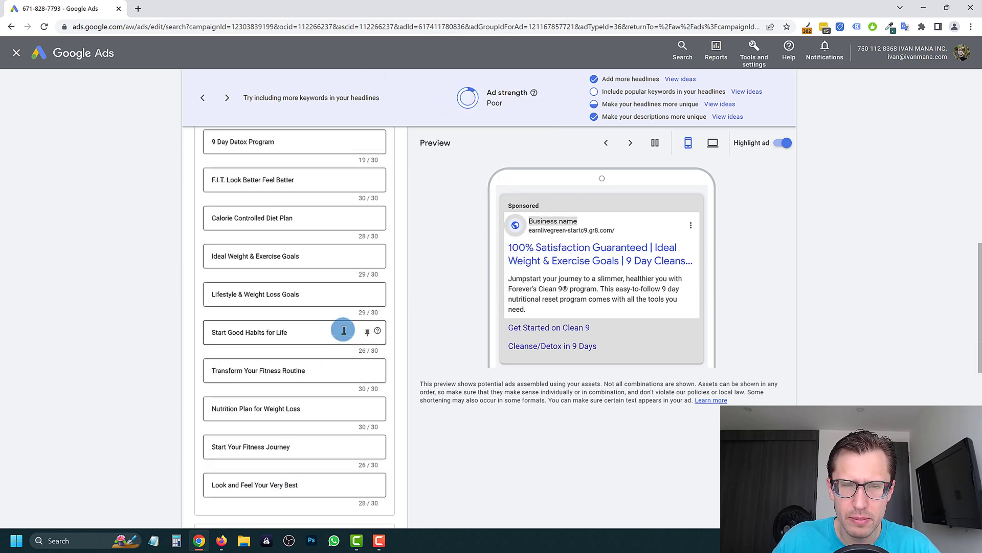
scroll(333, 352, "up", 15)
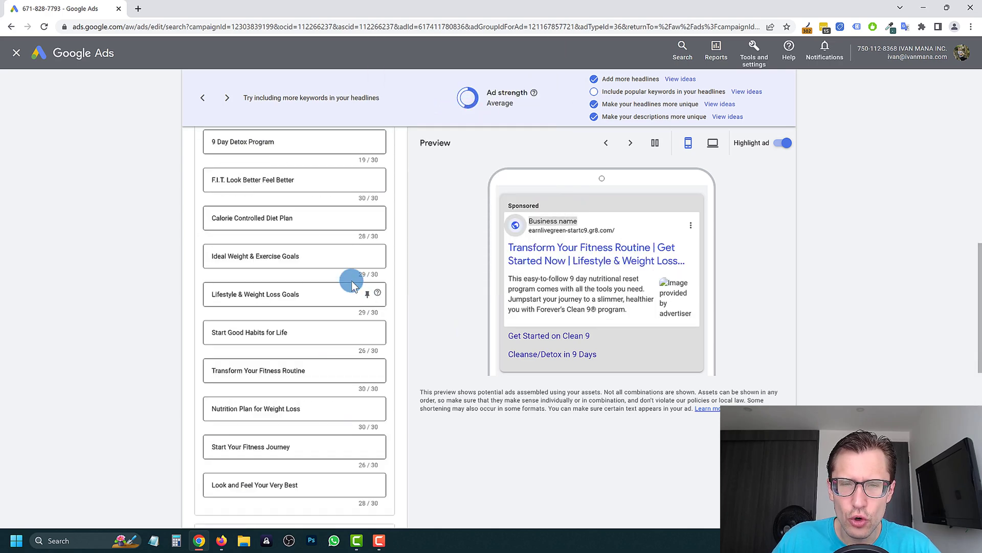
- Inspect the final URL, highlighting its startc9 and tc9.gr8.com parts
left_click_drag(344, 271, 192, 270)
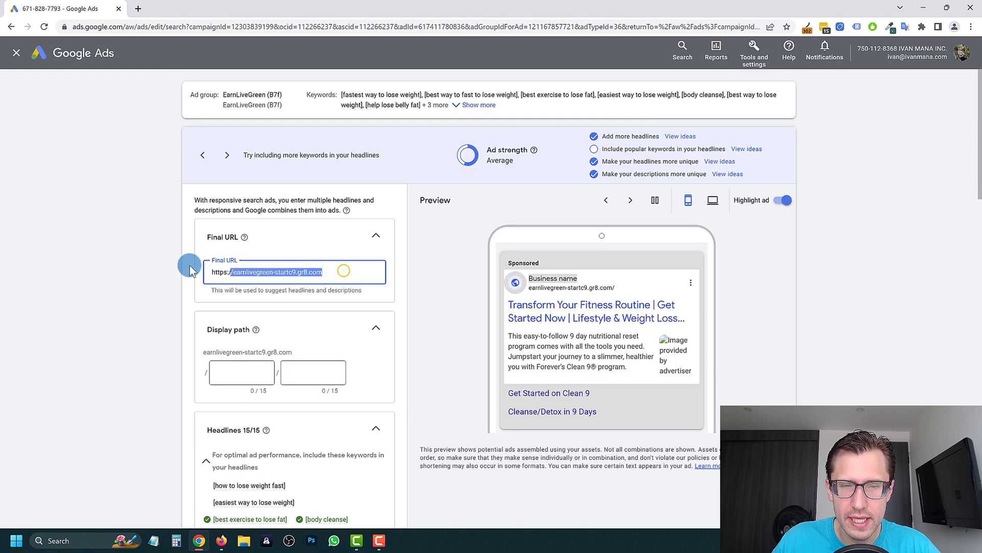
left_click(274, 275)
left_click_drag(302, 272, 260, 274)
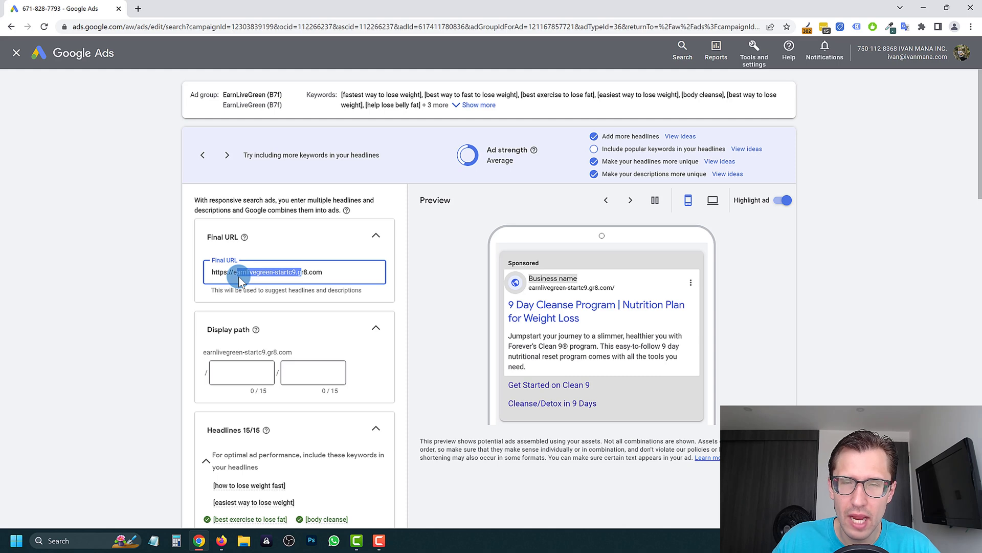
left_click(251, 271)
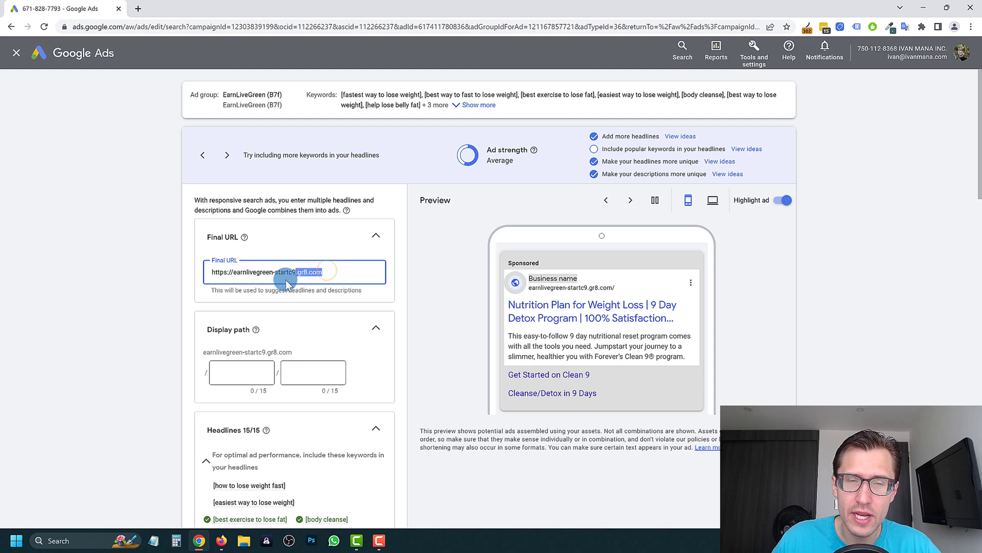
left_click(326, 273)
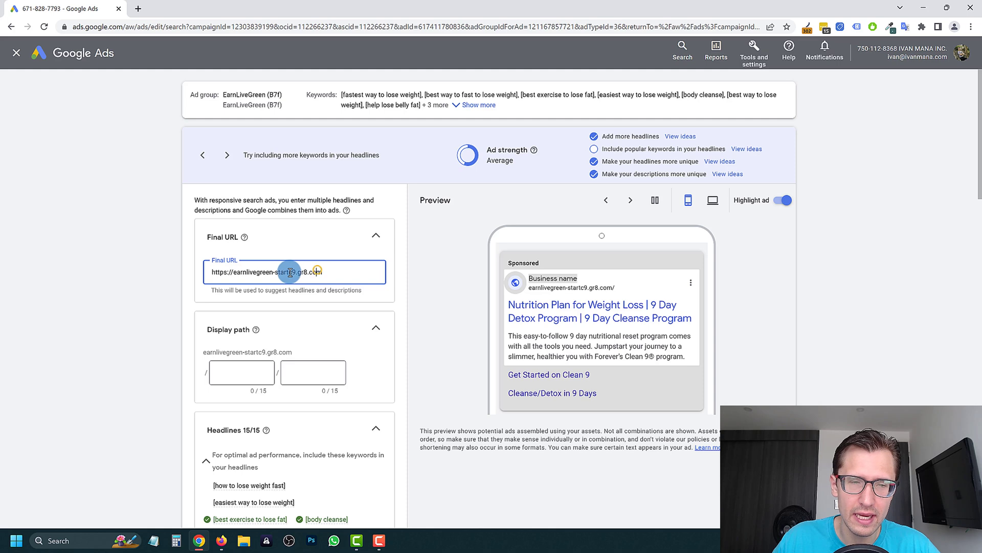
left_click_drag(358, 266, 299, 276)
left_click(320, 273)
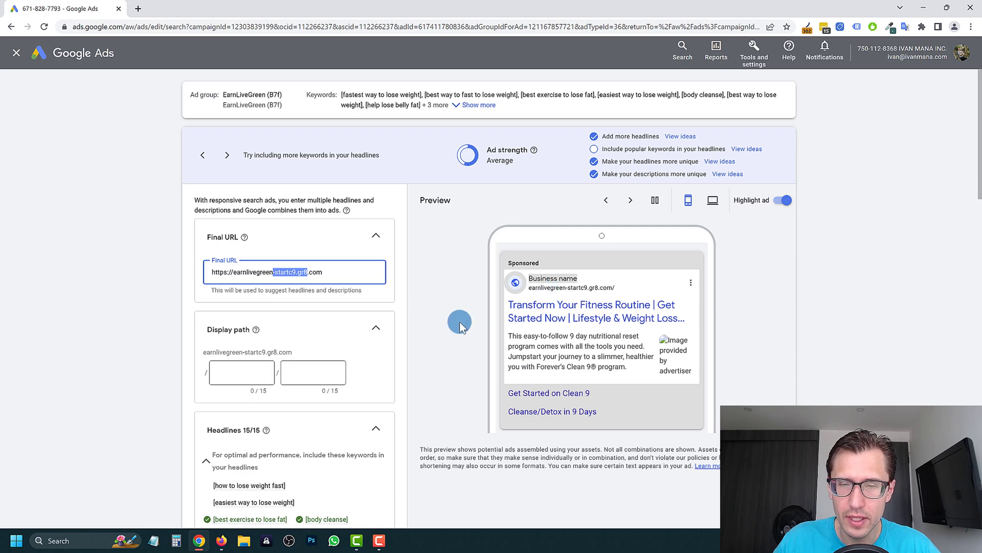
- Cancel the ad editor and confirm leaving without saving the changes
scroll(449, 322, "down", 5)
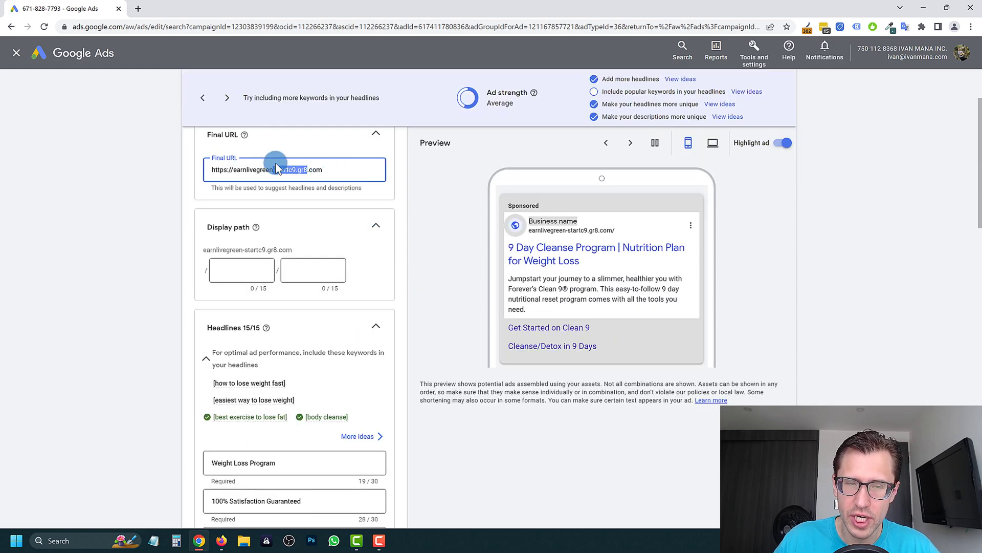
scroll(292, 259, "down", 8)
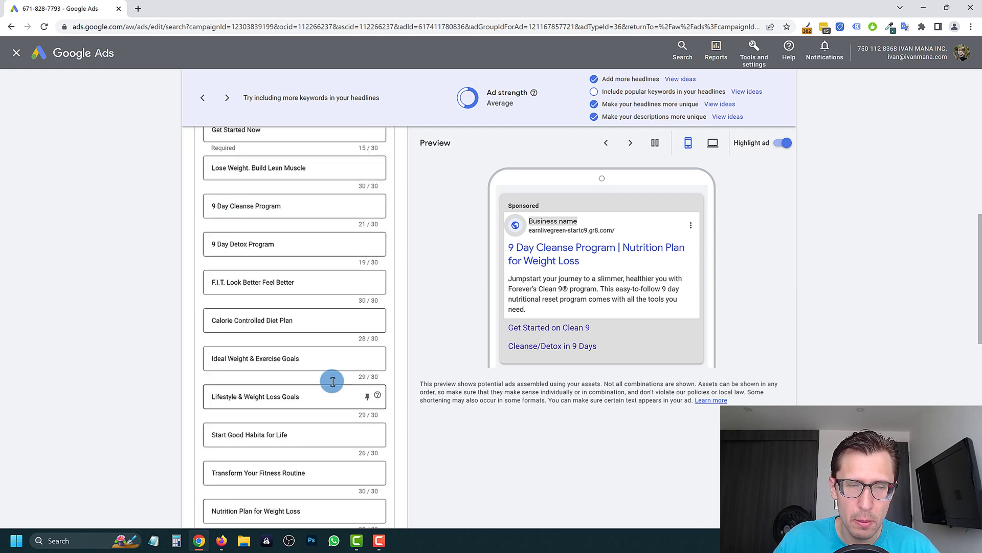
scroll(276, 342, "down", 4)
scroll(281, 287, "up", 6)
scroll(276, 302, "up", 5)
scroll(259, 358, "down", 16)
scroll(266, 332, "up", 3)
scroll(271, 322, "up", 12)
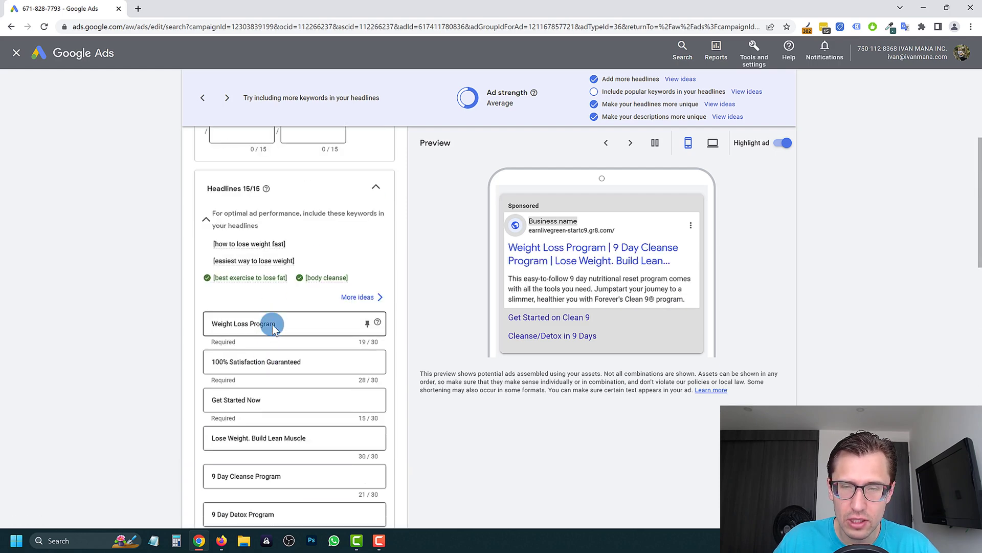
scroll(276, 337, "down", 20)
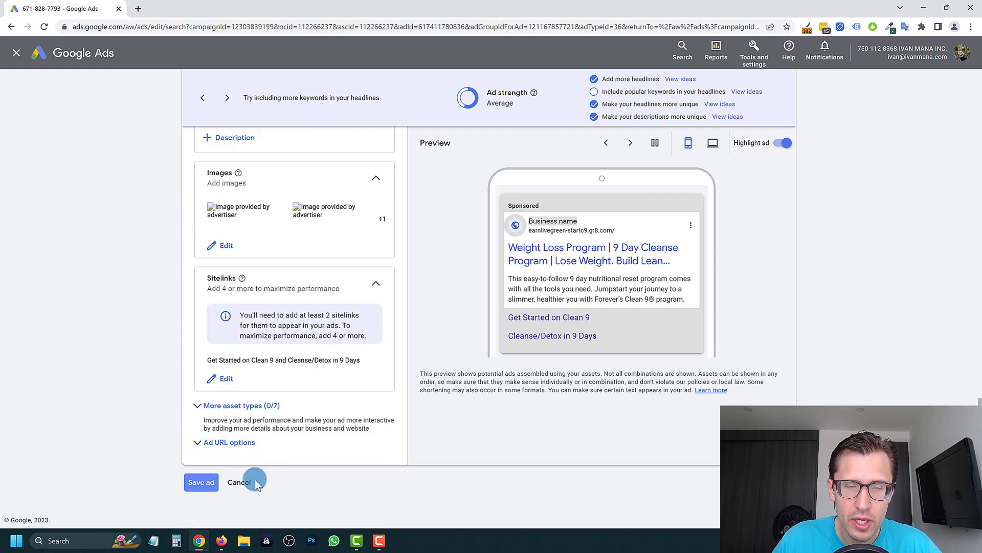
left_click(252, 481)
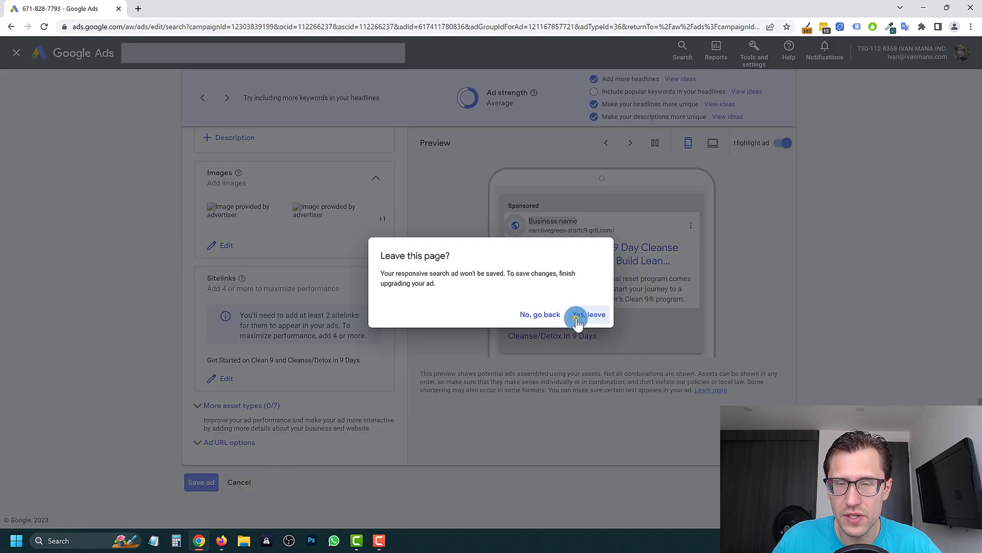
left_click(577, 318)
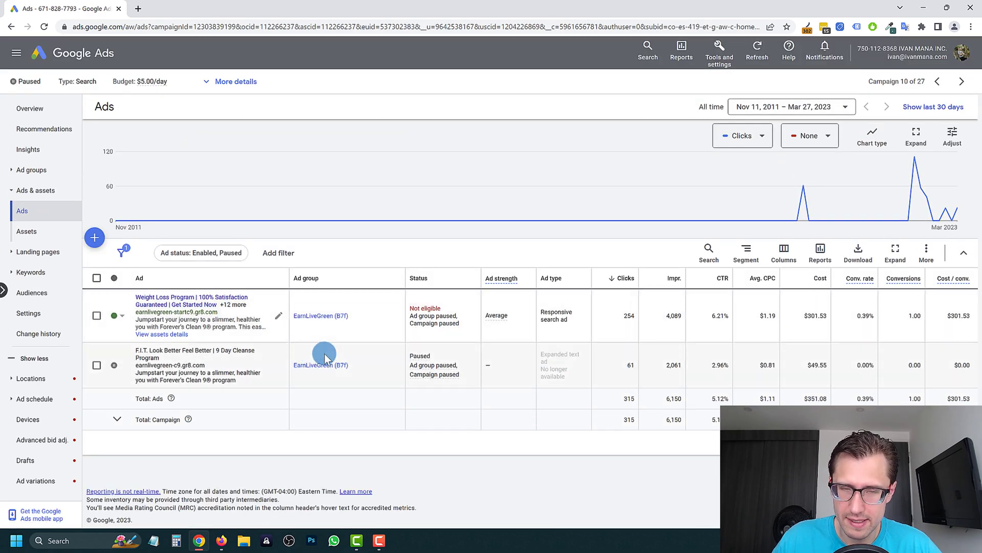
- Filter the campaign's assets by Callout, Structured snippet and Promotion, then open Search keywords
left_click(38, 237)
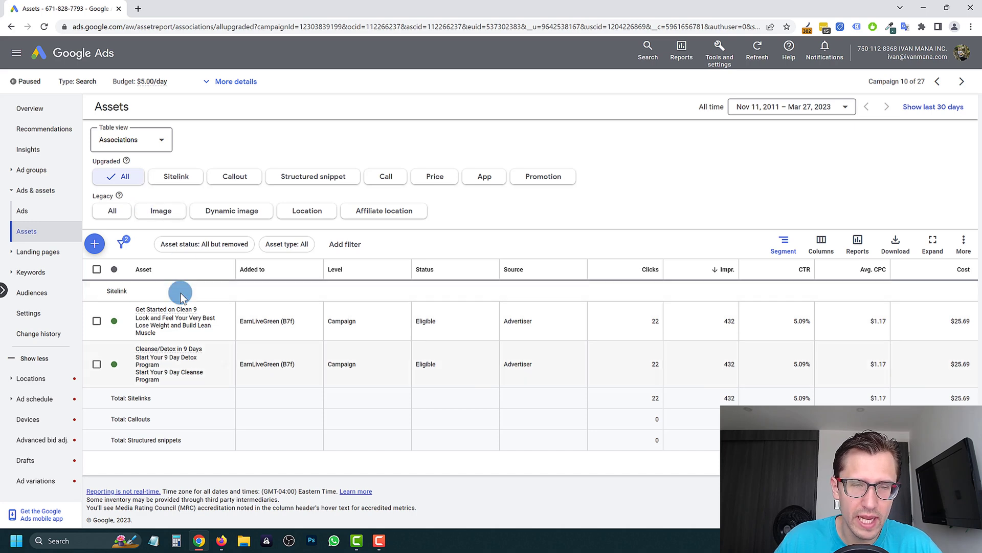
mouse_move(188, 321)
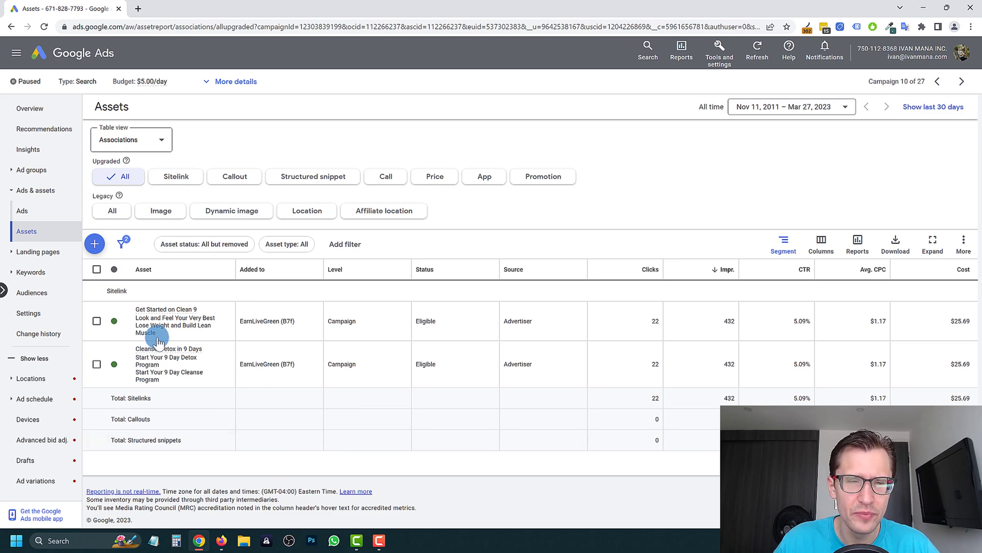
mouse_move(165, 335)
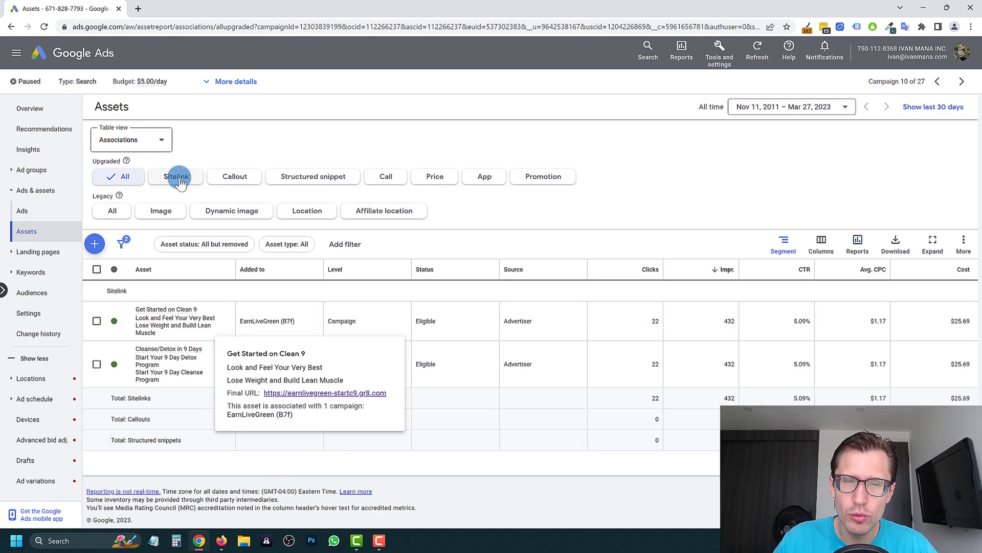
left_click(236, 177)
left_click(317, 176)
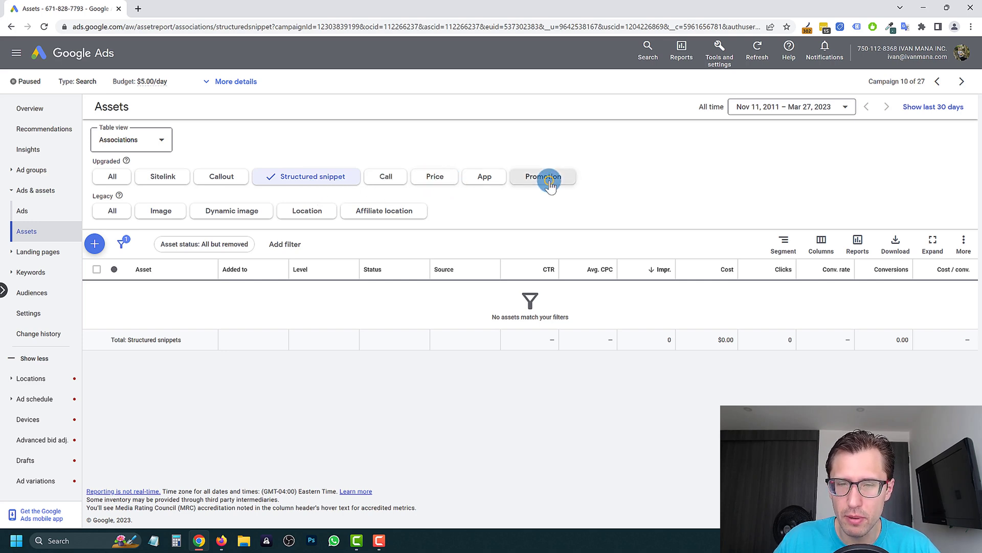
left_click(549, 180)
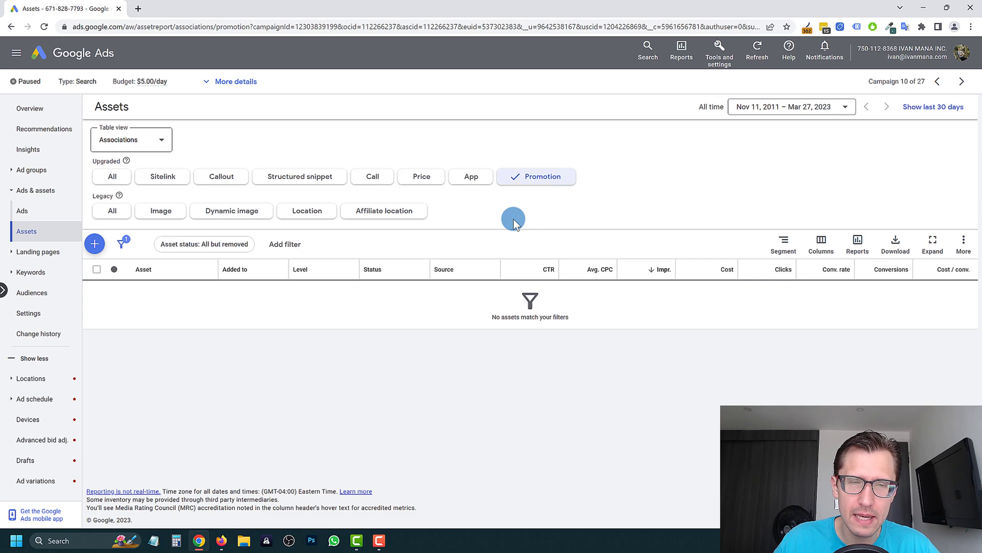
left_click(112, 177)
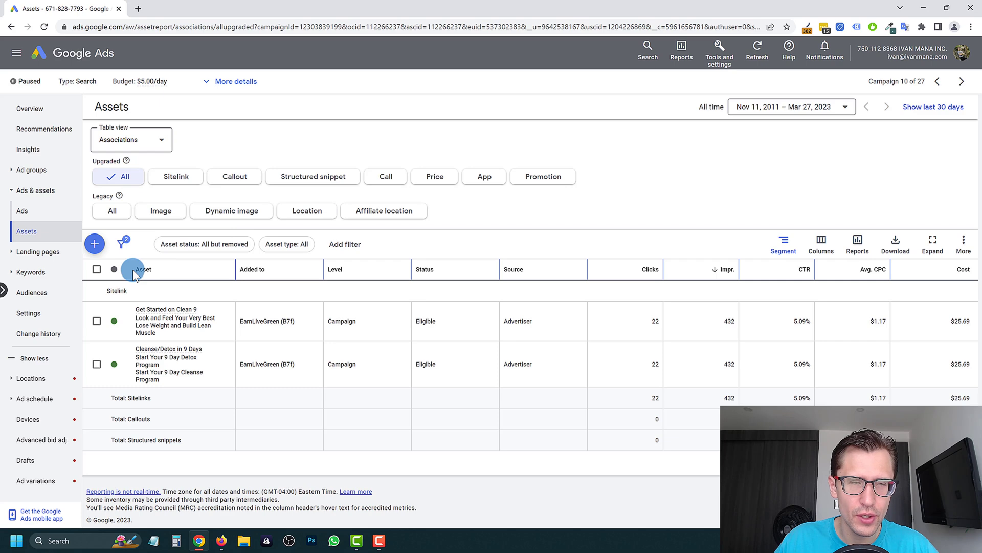
left_click(22, 211)
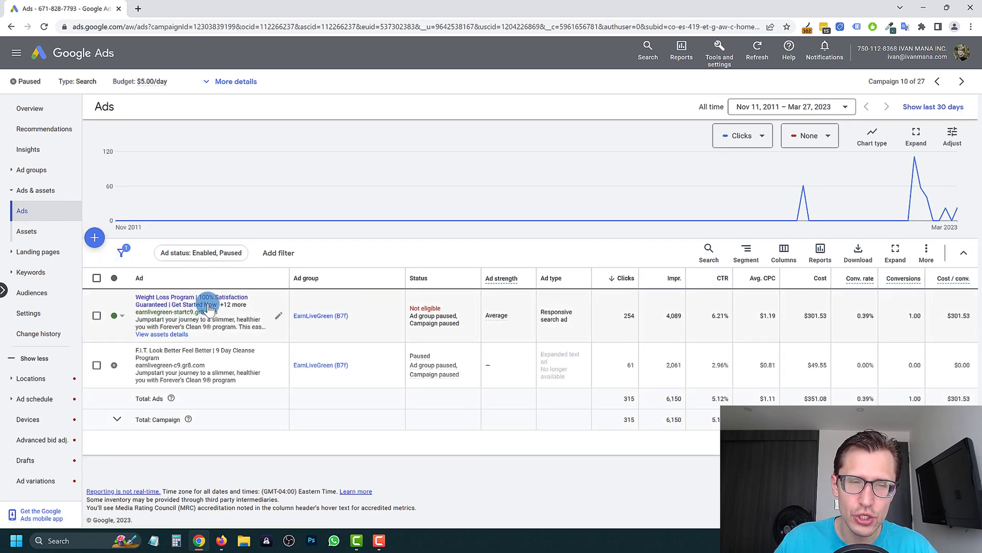
left_click(40, 273)
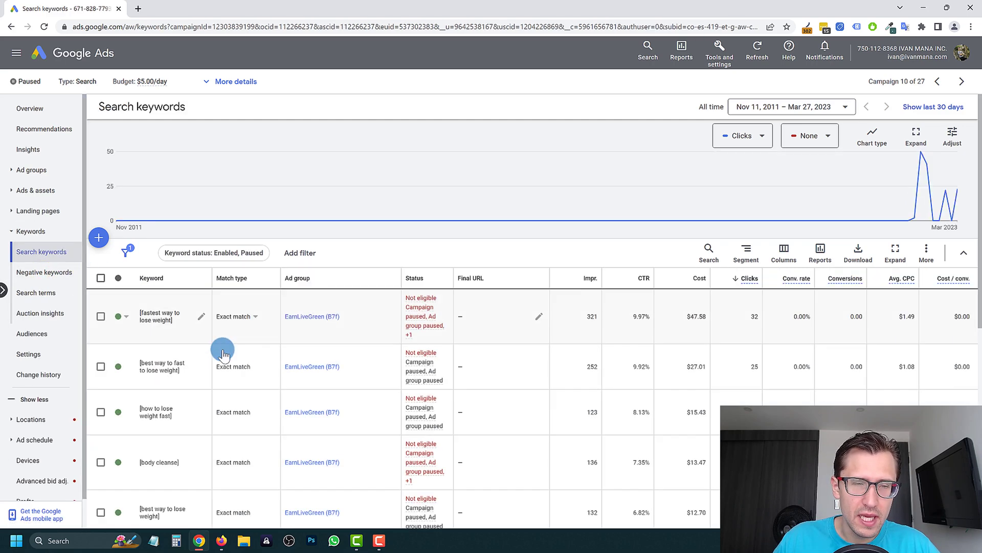
- Review the keywords' CTRs and statuses, noting the 9.92% CTR, then return to the campaign ads
scroll(174, 327, "down", 2)
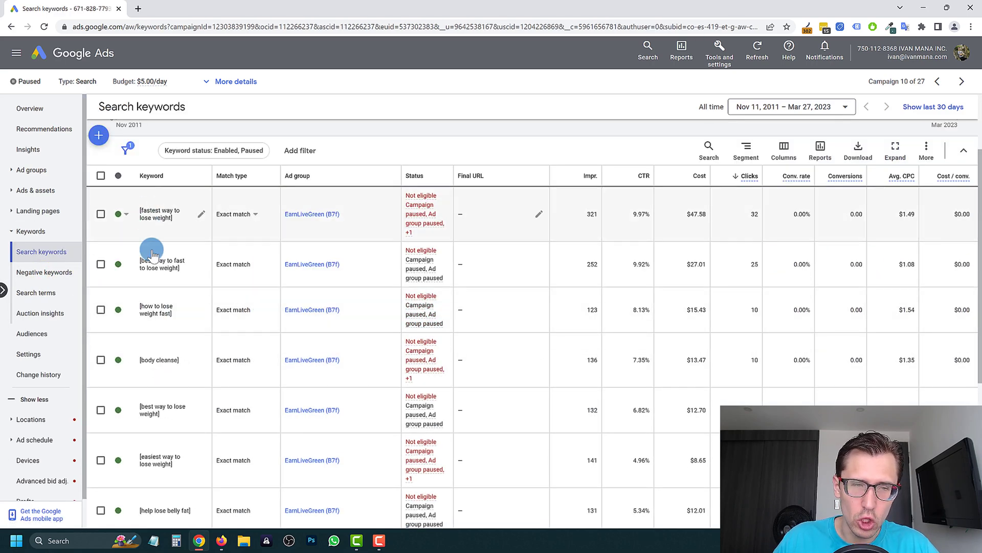
double_click(642, 265)
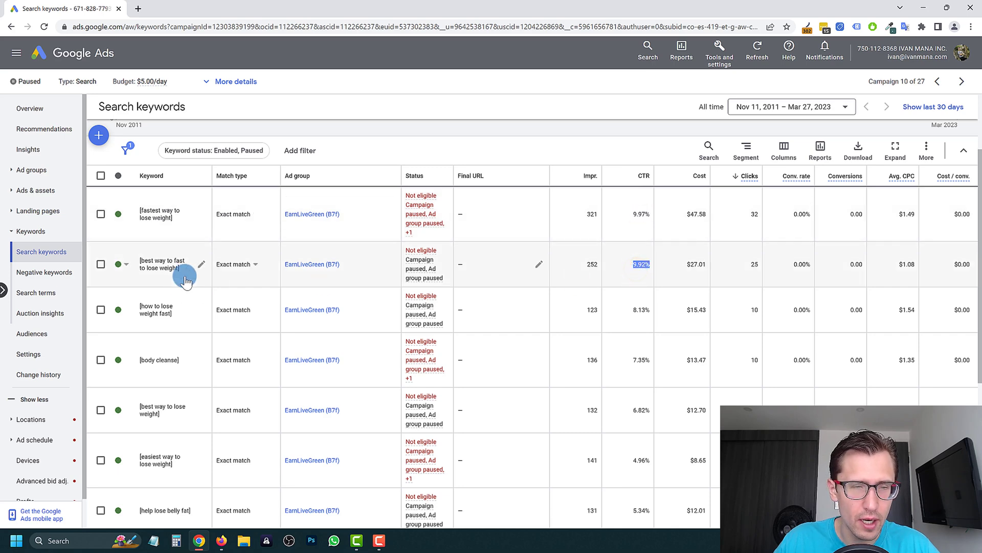
scroll(226, 305, "down", 5)
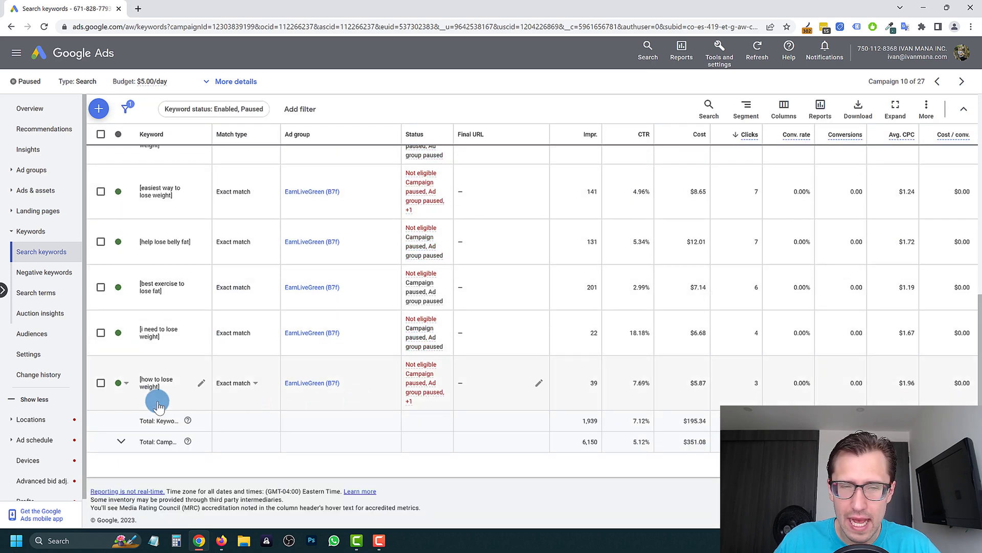
scroll(172, 384, "up", 10)
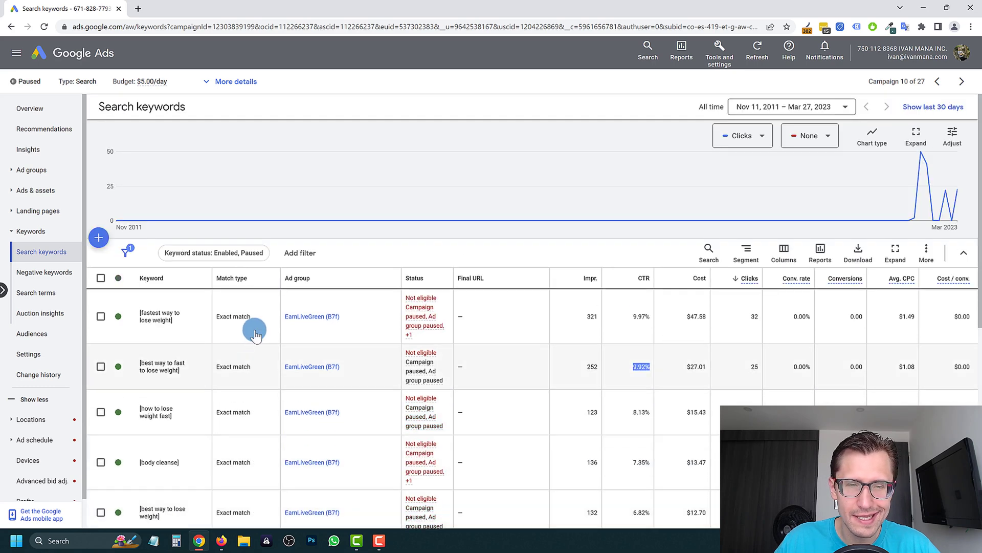
scroll(627, 323, "down", 2)
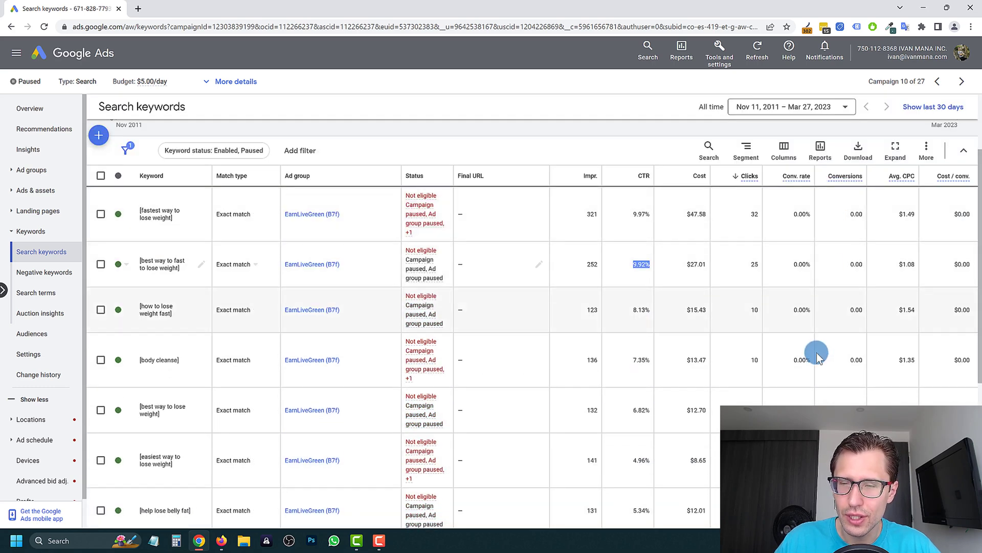
scroll(803, 366, "down", 2)
scroll(802, 365, "down", 3)
scroll(852, 336, "up", 5)
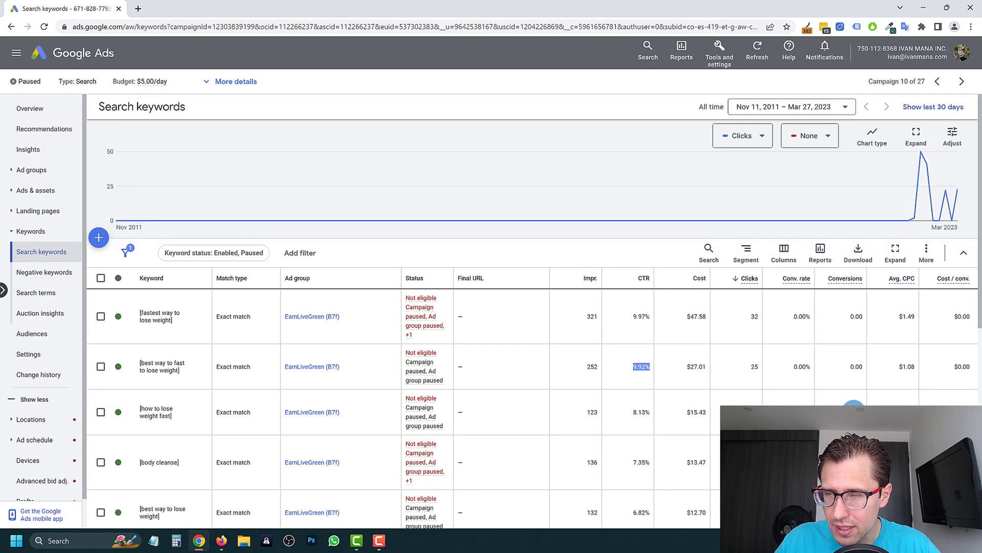
scroll(852, 336, "down", 6)
scroll(857, 307, "up", 6)
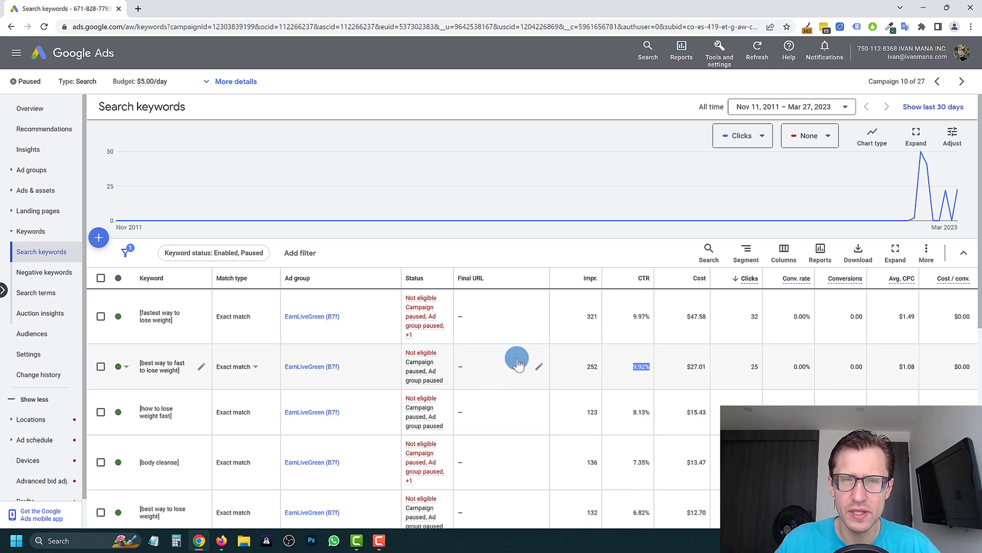
scroll(422, 309, "down", 6)
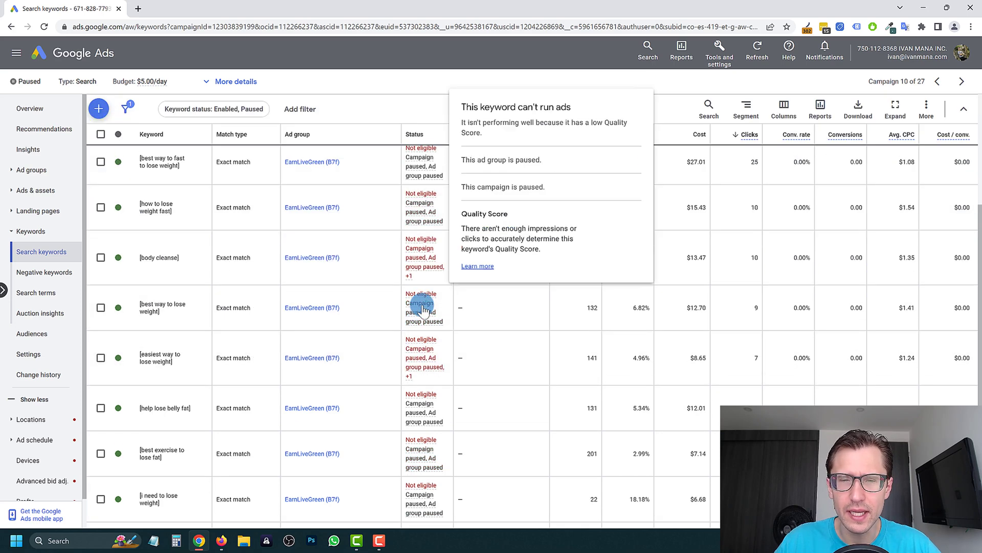
scroll(217, 405, "up", 4)
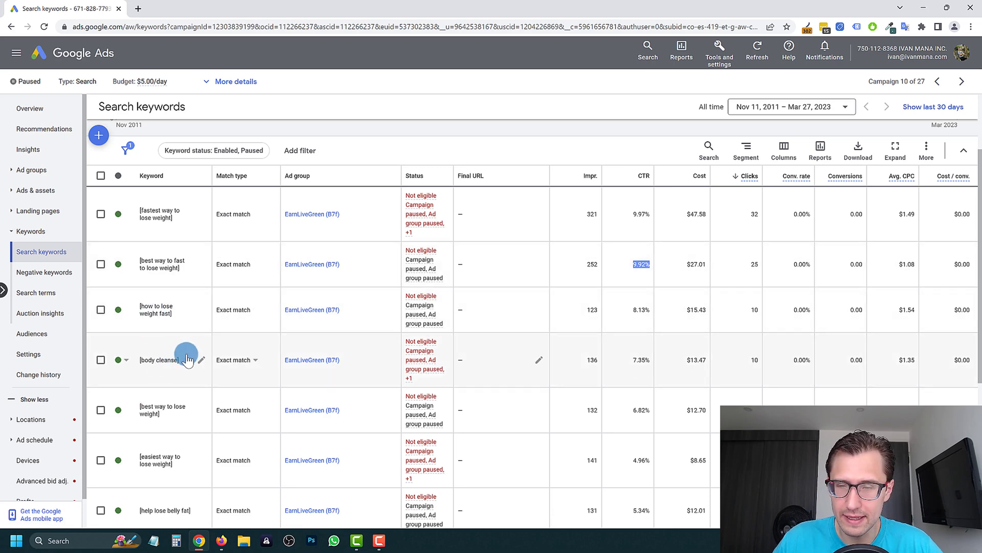
scroll(183, 377, "down", 5)
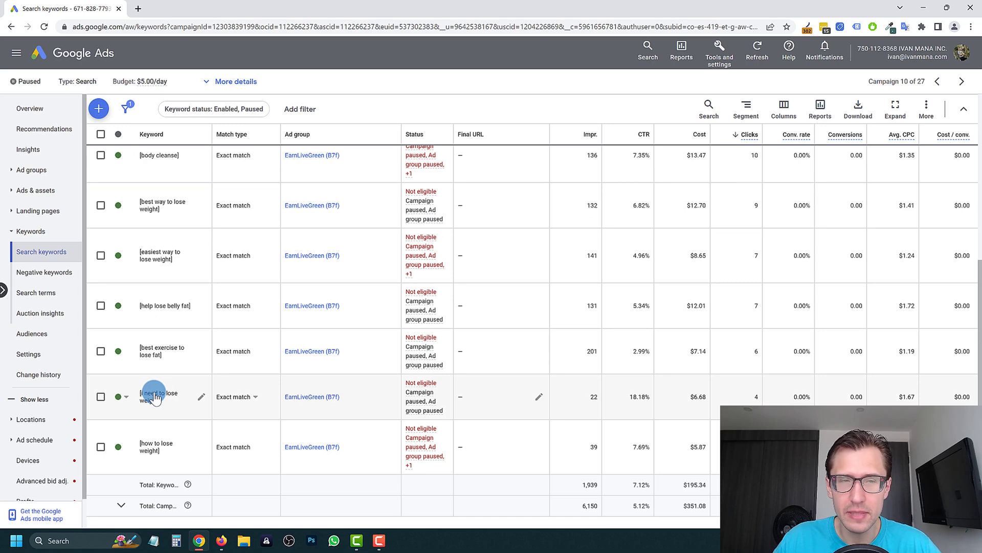
scroll(171, 345, "up", 6)
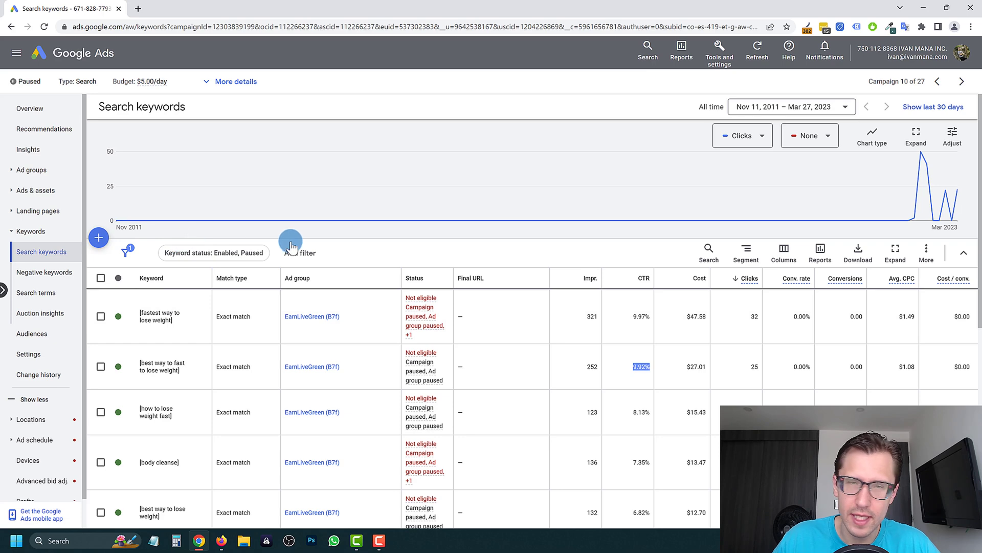
left_click(20, 191)
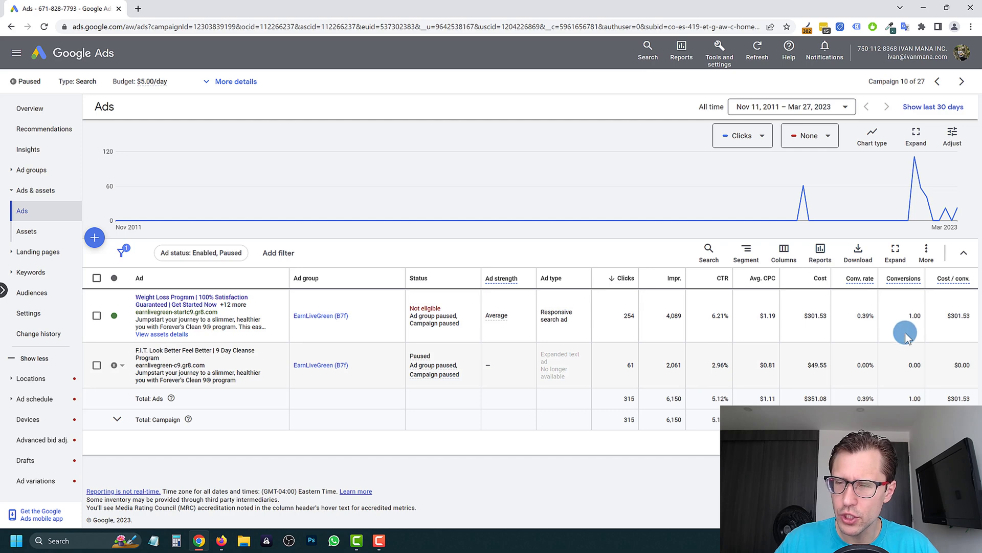
- Note the first ad's 1.00 conversion and open its Get Started on Clean 9 landing page
double_click(912, 318)
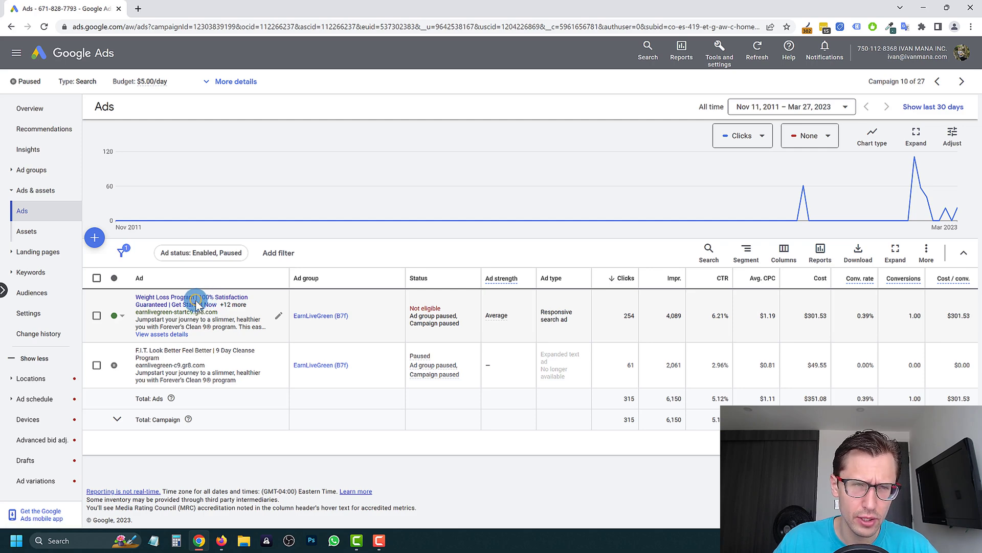
left_click(197, 303)
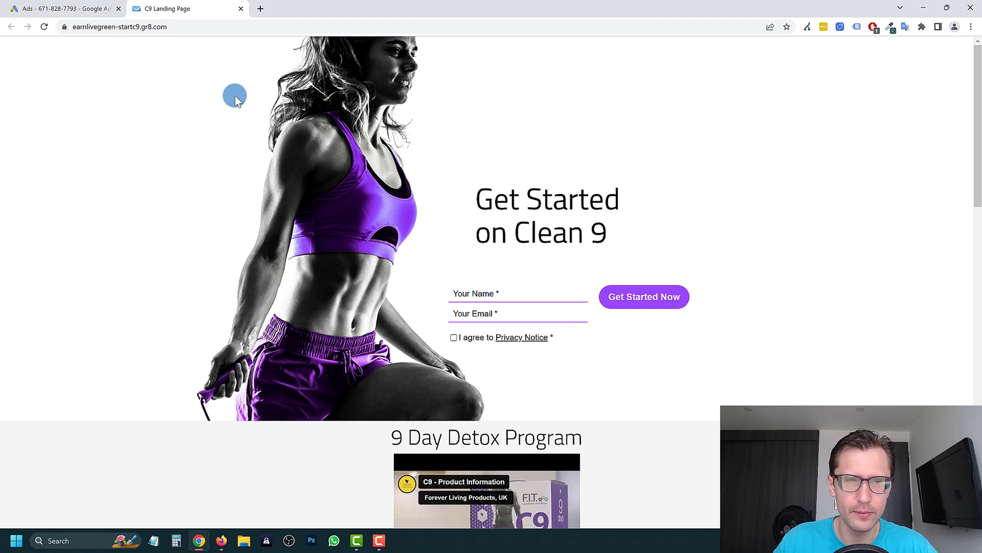
- Switch to the C9 landing page and highlight its Get Started on Clean 9 headline and form labels
left_click(82, 6)
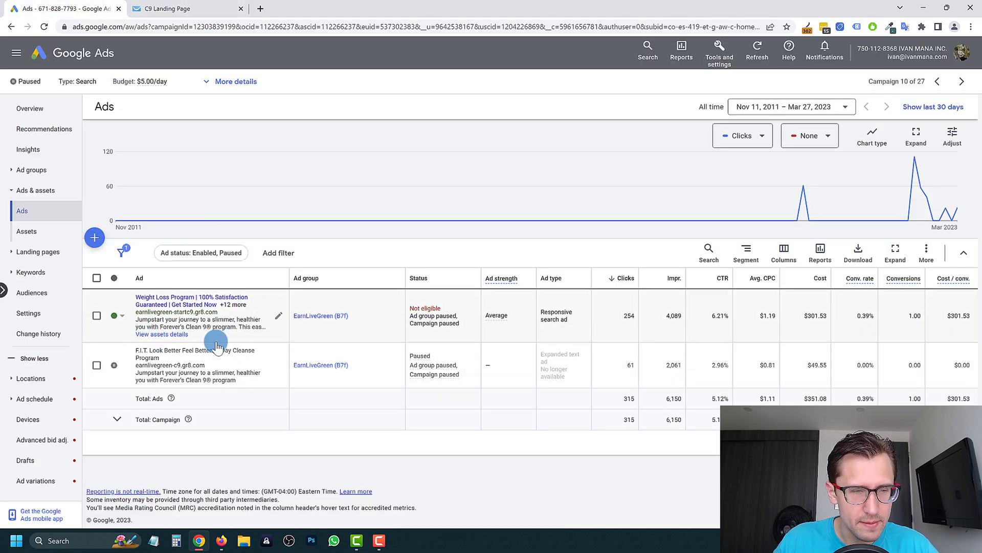
left_click(196, 5)
double_click(542, 235)
left_click(544, 225)
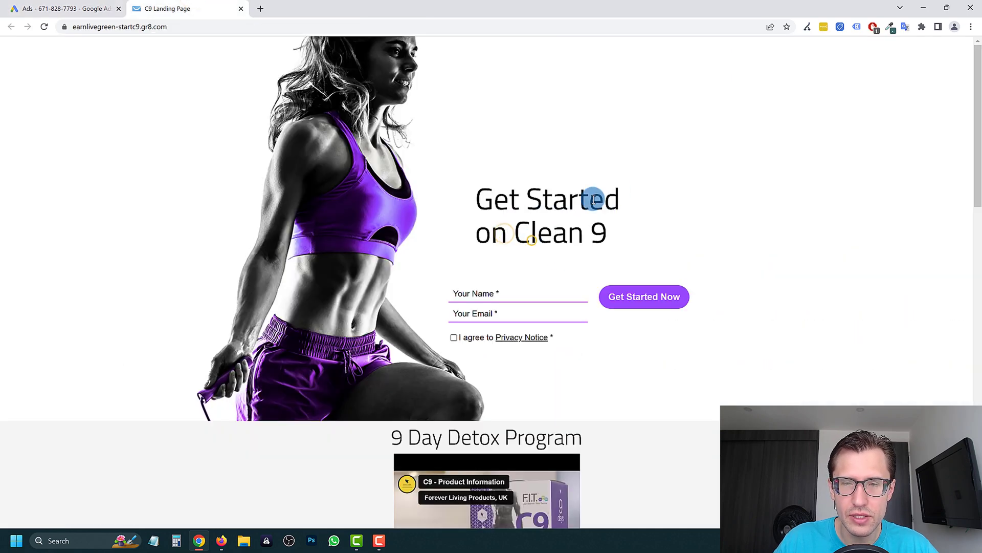
left_click_drag(565, 233, 721, 119)
left_click(721, 119)
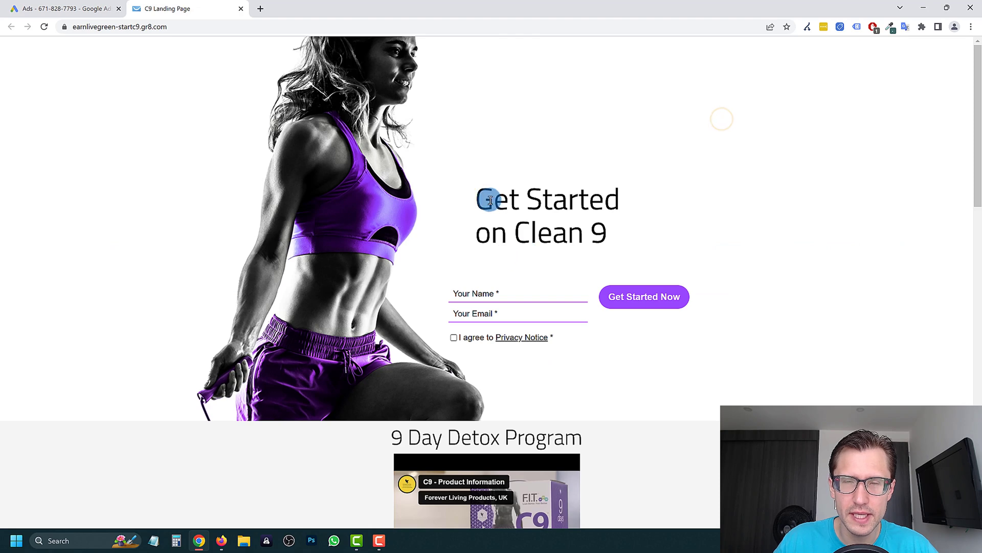
left_click_drag(481, 200, 611, 251)
left_click(614, 239)
left_click_drag(575, 204, 458, 176)
left_click(461, 176)
- Check the campaign's search keywords and ads, then re-read the landing page headline
left_click(82, 4)
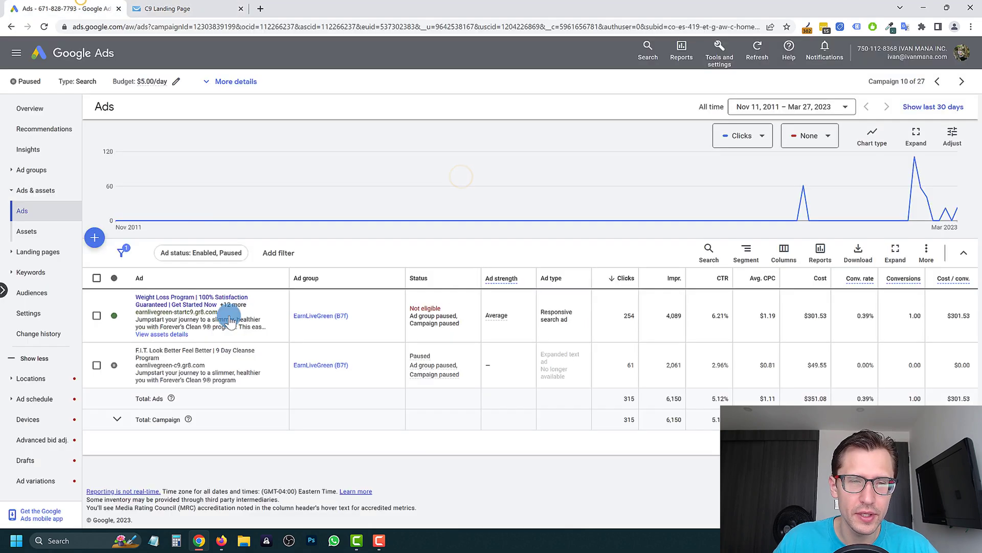
left_click(32, 273)
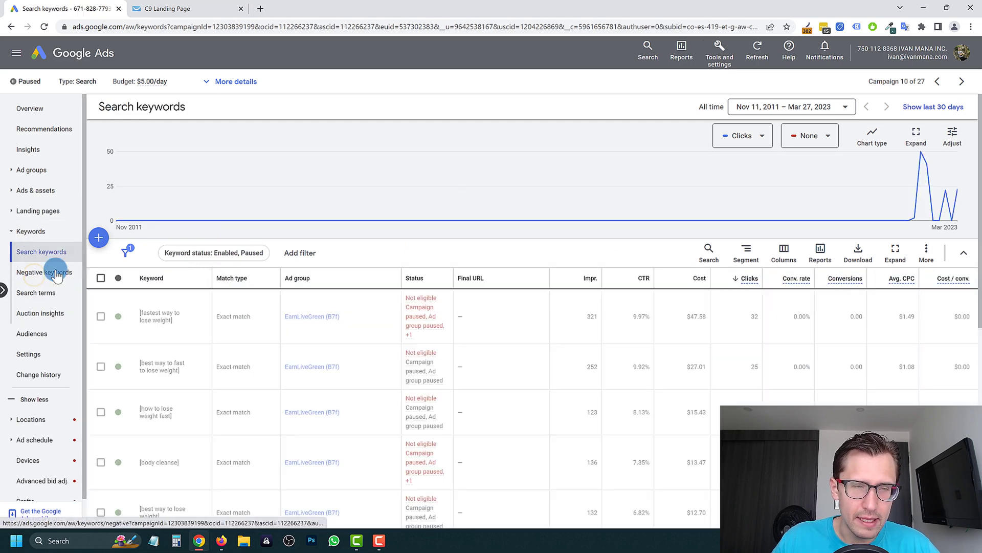
left_click(36, 191)
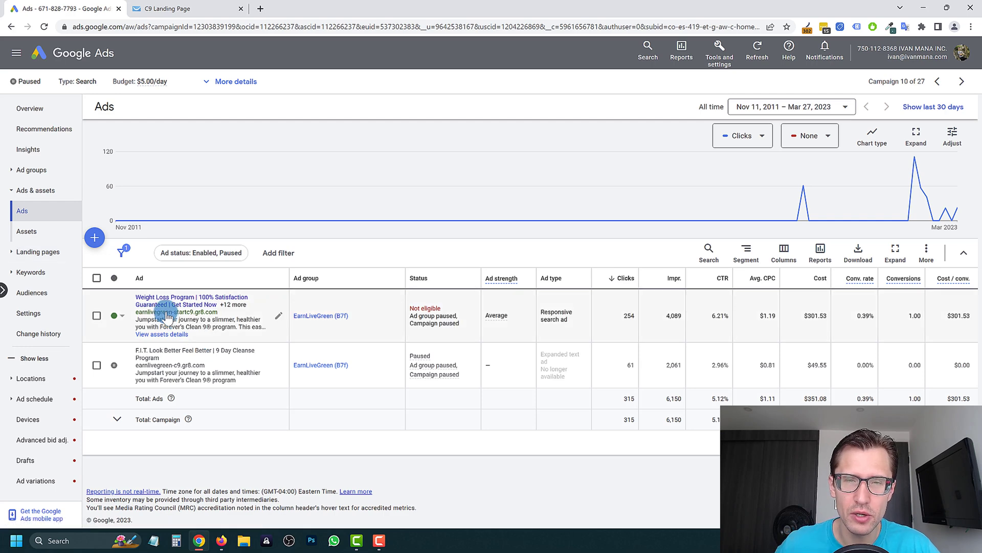
left_click(173, 6)
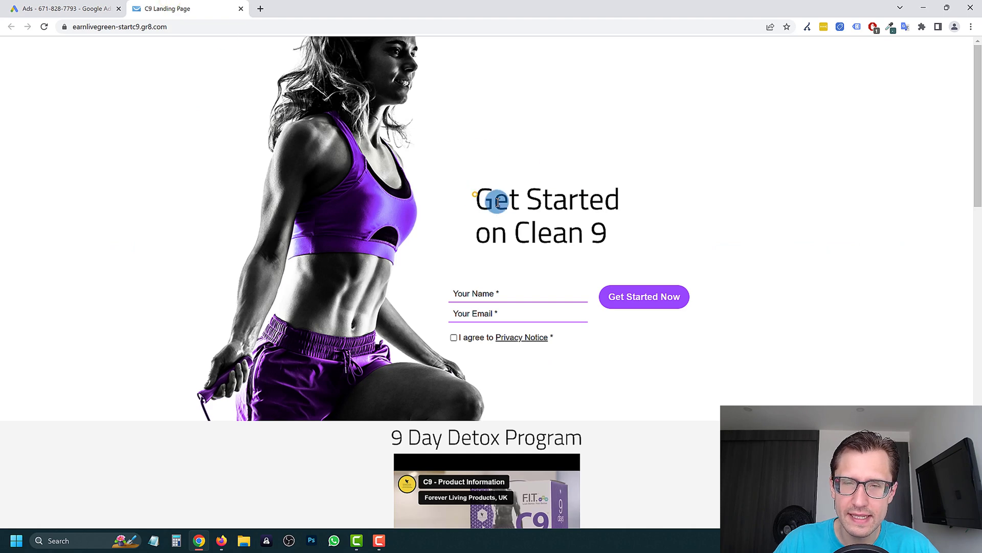
left_click_drag(475, 195, 582, 230)
left_click(583, 236)
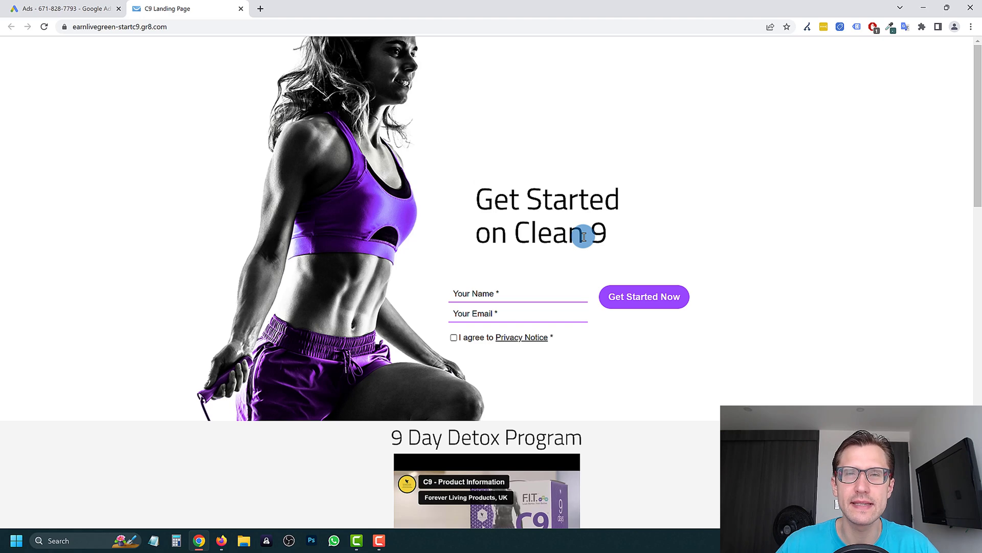
- Compare the campaign's ads table against the landing page's Clean 9 heading, switching between tabs
left_click(60, 7)
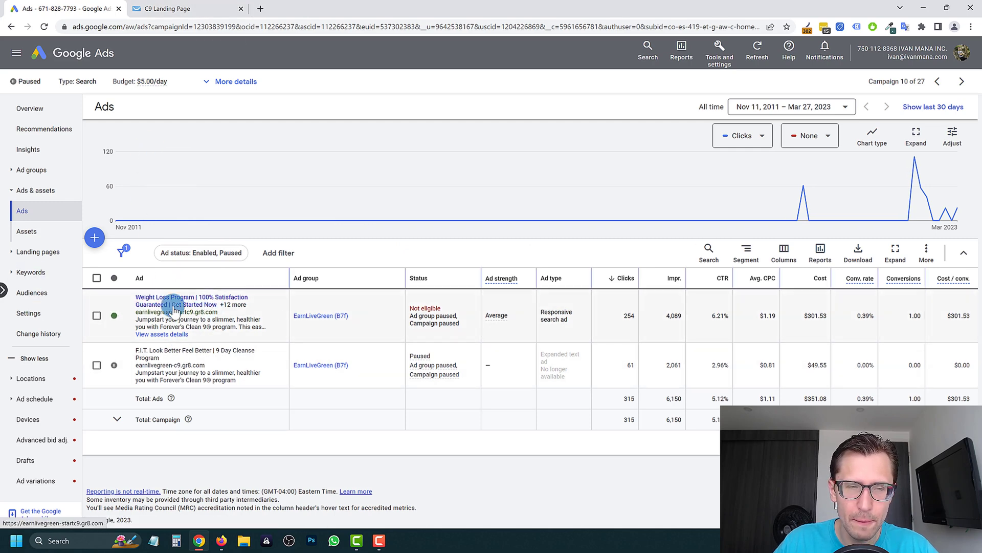
left_click(154, 305)
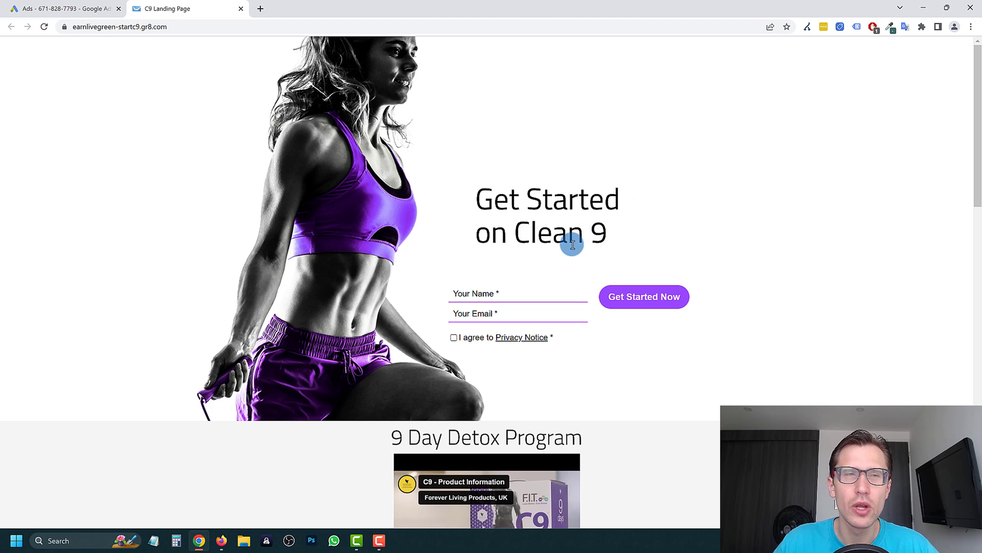
left_click(45, 8)
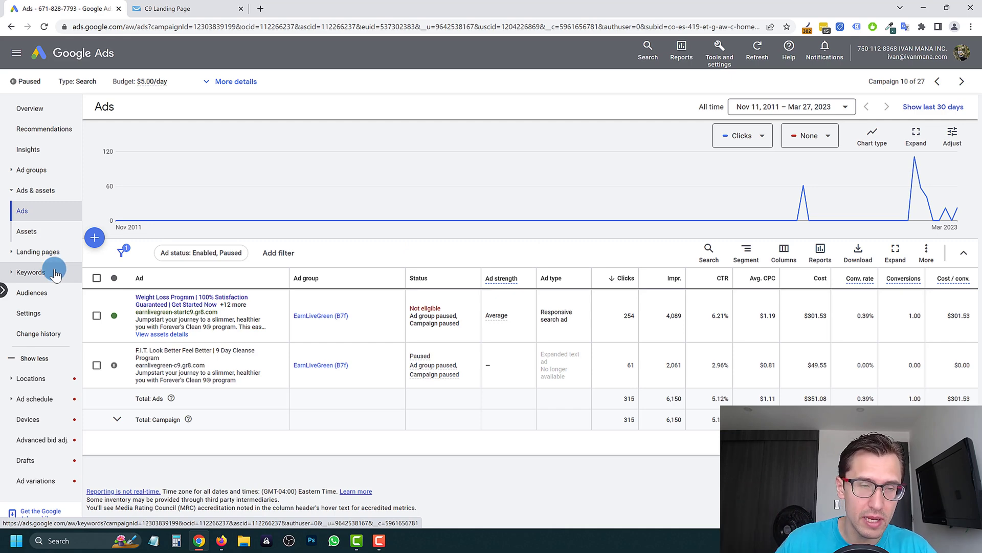
left_click(203, 6)
left_click_drag(515, 233, 513, 259)
left_click(636, 230)
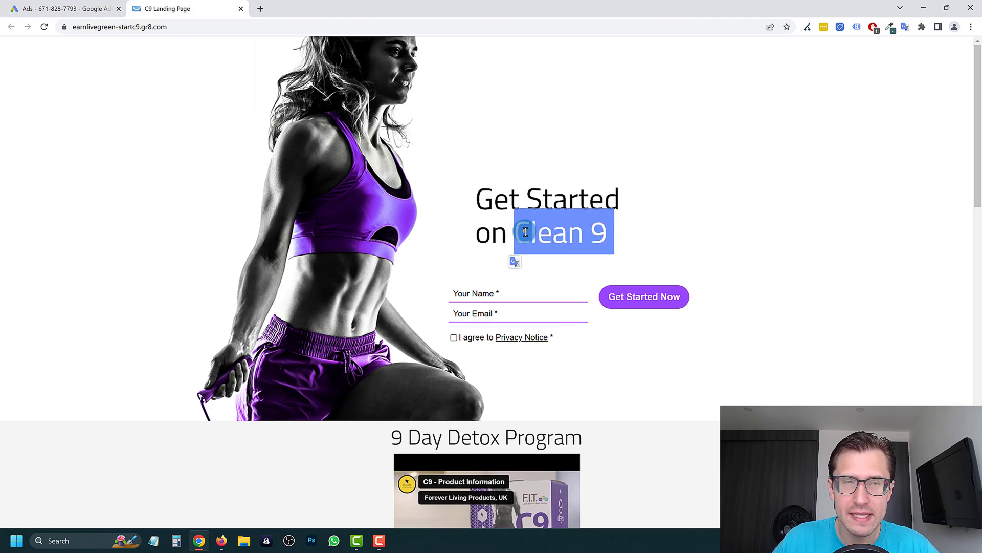
left_click(524, 232)
left_click(67, 8)
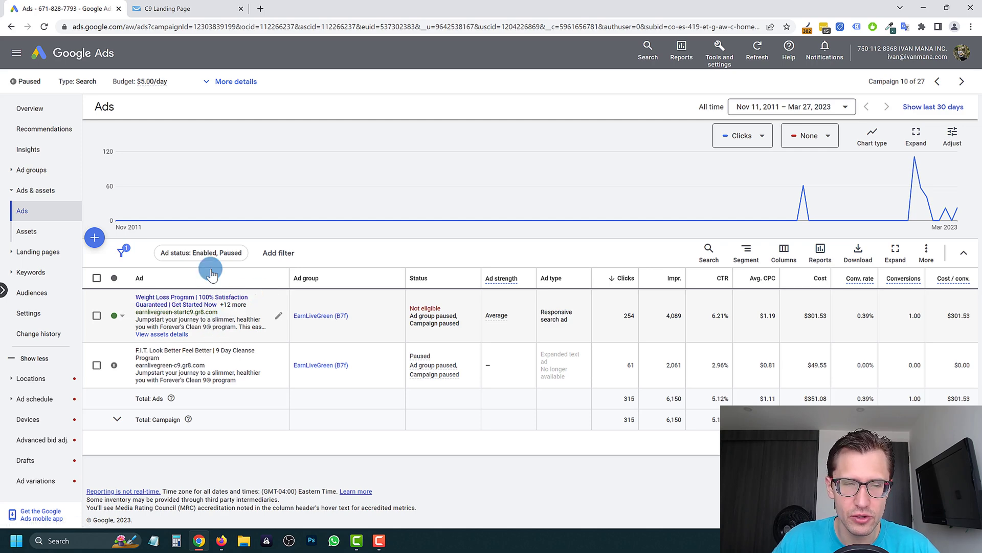
left_click(161, 8)
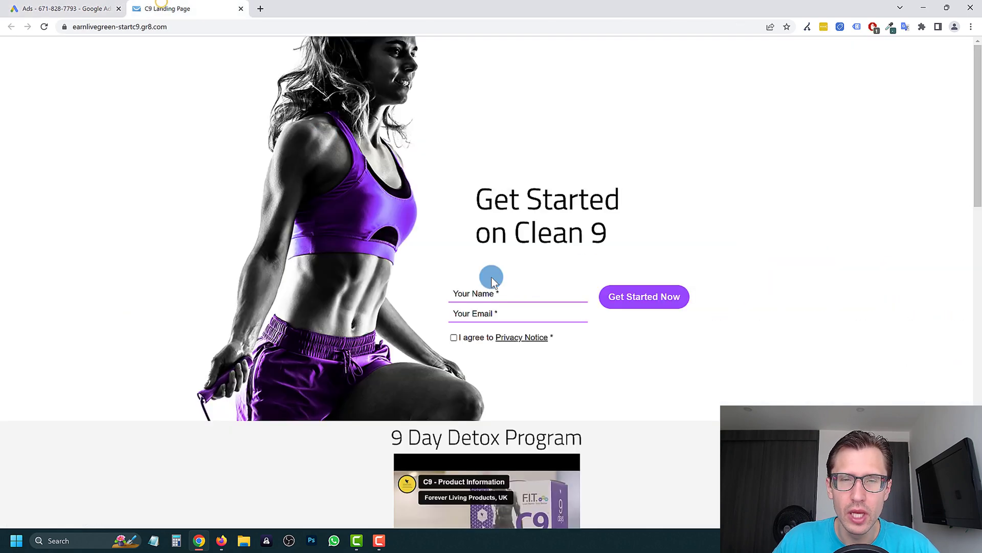
right_click(539, 192)
left_click(502, 160)
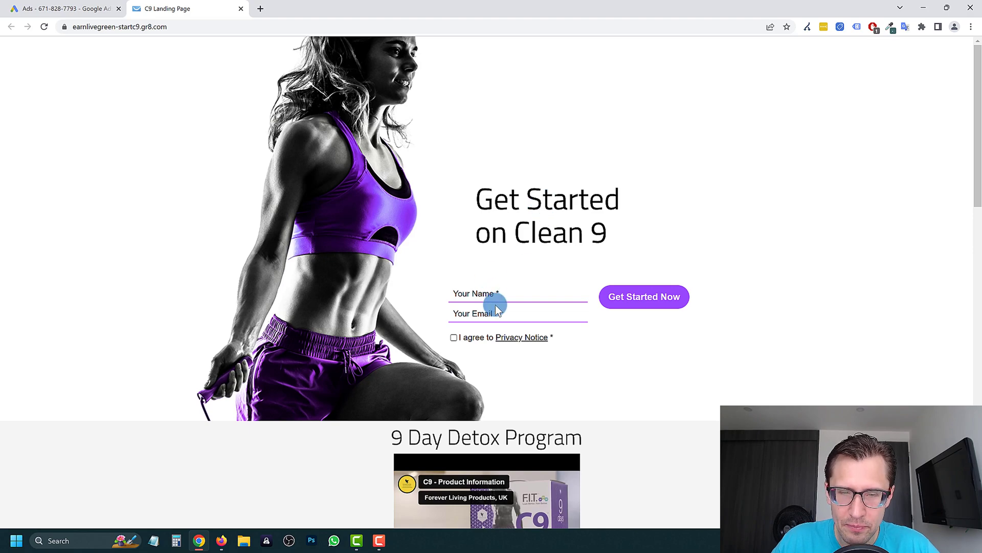
- Scroll the C9 landing page past the features to the OUR TESTIMONIALS customer stories
scroll(414, 268, "down", 2)
scroll(414, 267, "down", 15)
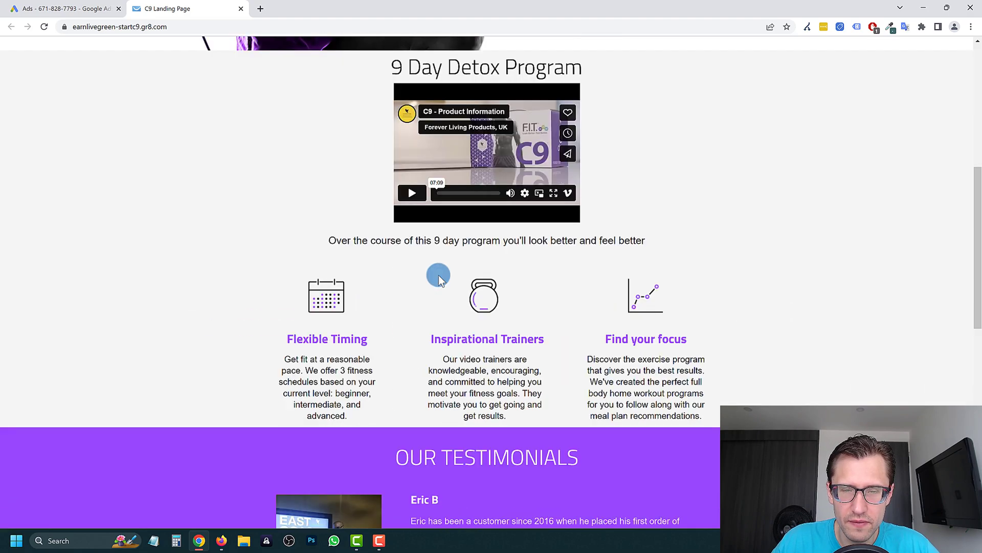
scroll(437, 289, "up", 2)
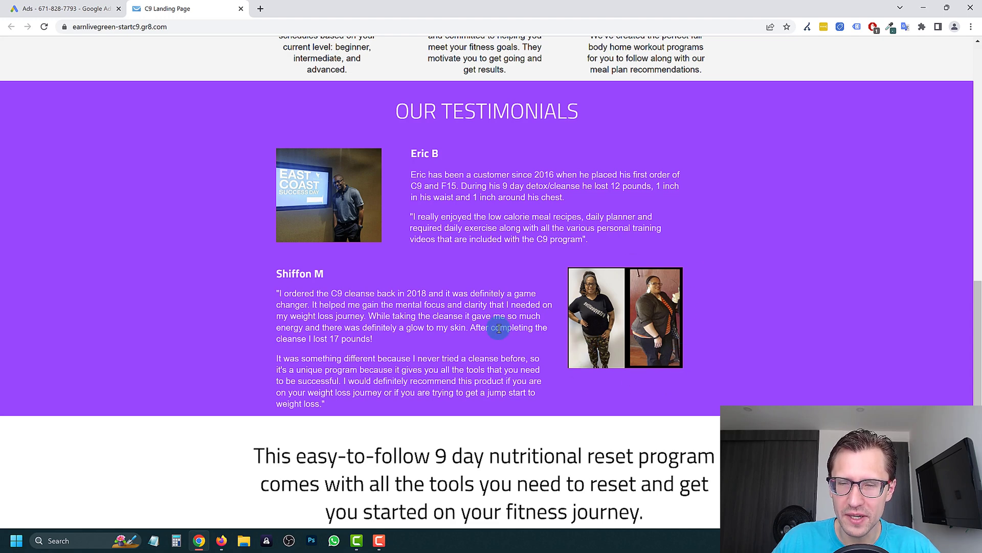
scroll(501, 335, "down", 5)
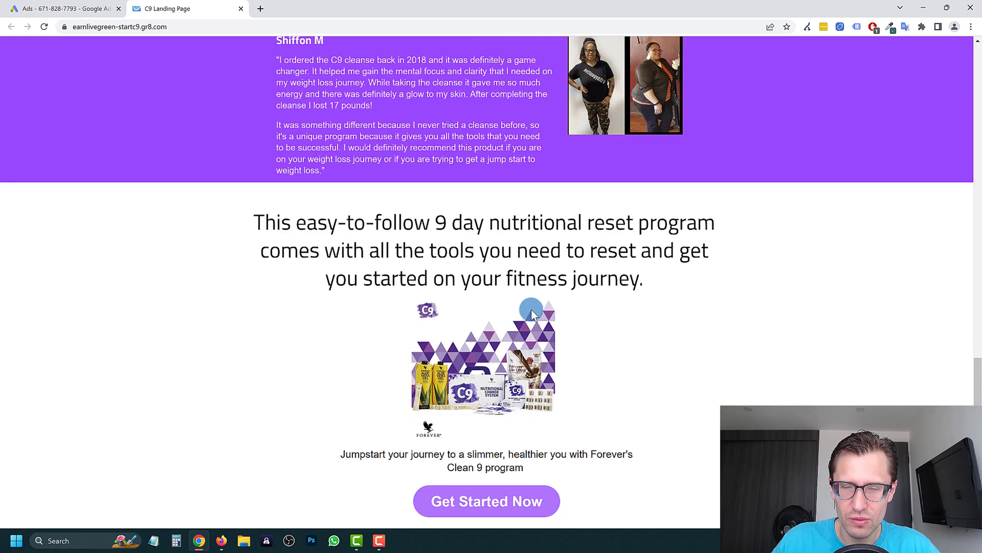
scroll(688, 272, "up", 4)
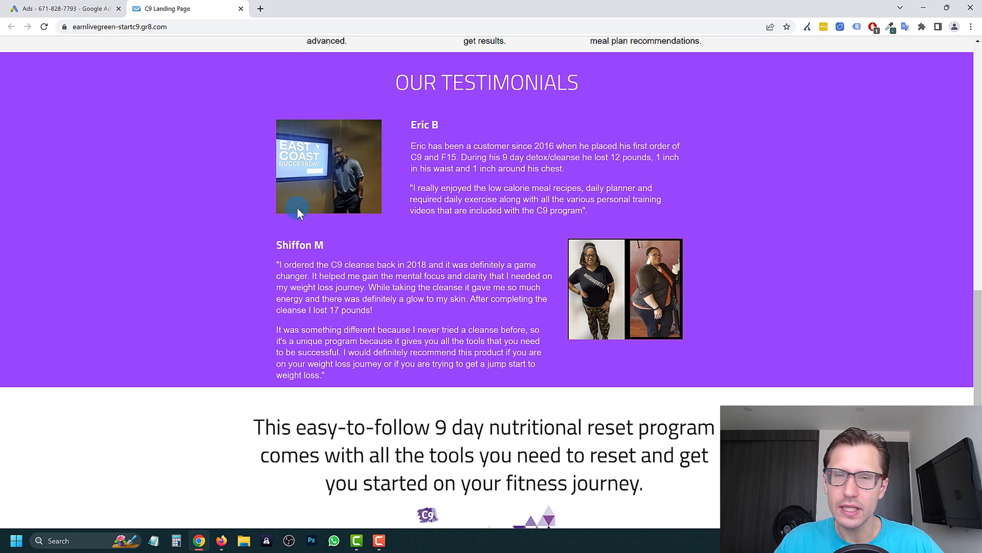
scroll(579, 389, "down", 2)
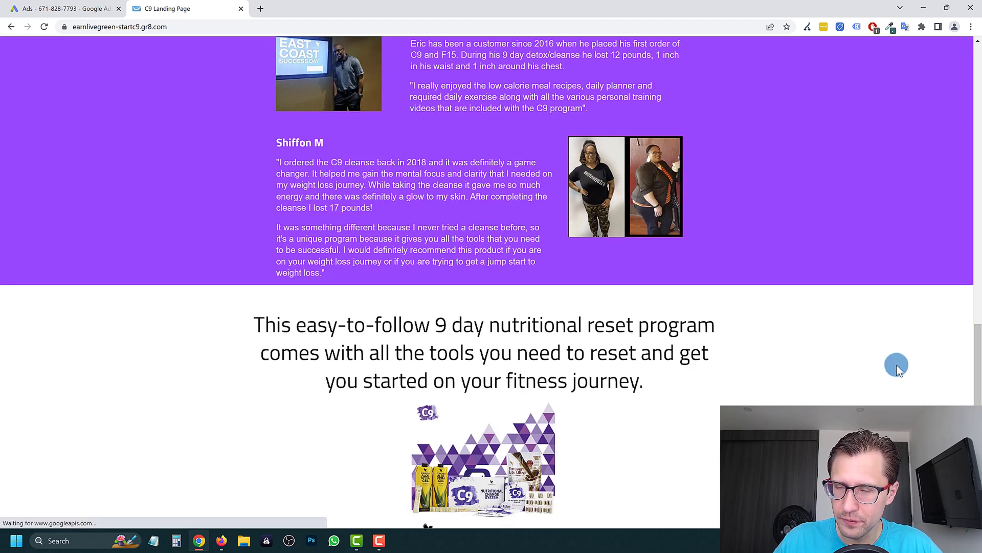
scroll(609, 305, "up", 2)
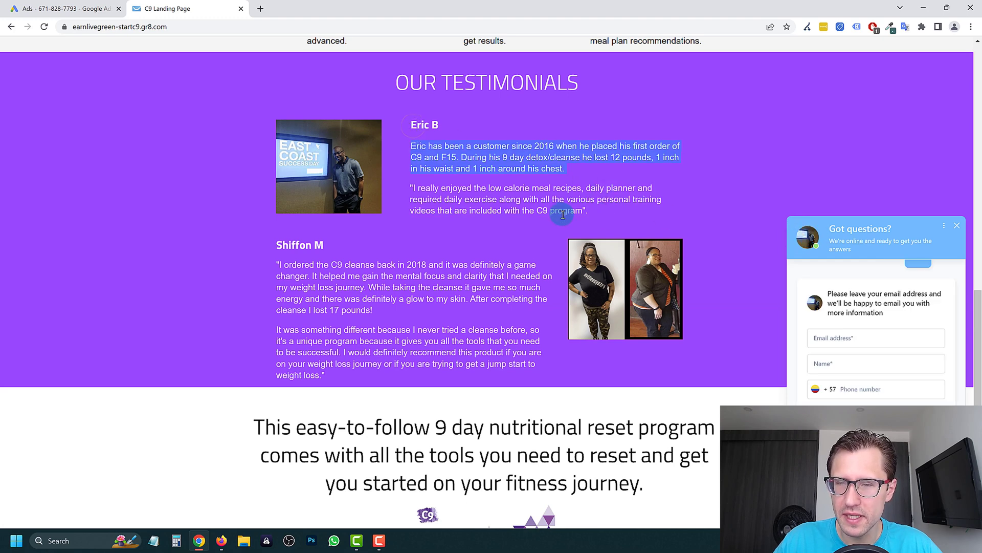
left_click_drag(411, 146, 563, 156)
left_click(564, 156)
left_click_drag(412, 124, 579, 207)
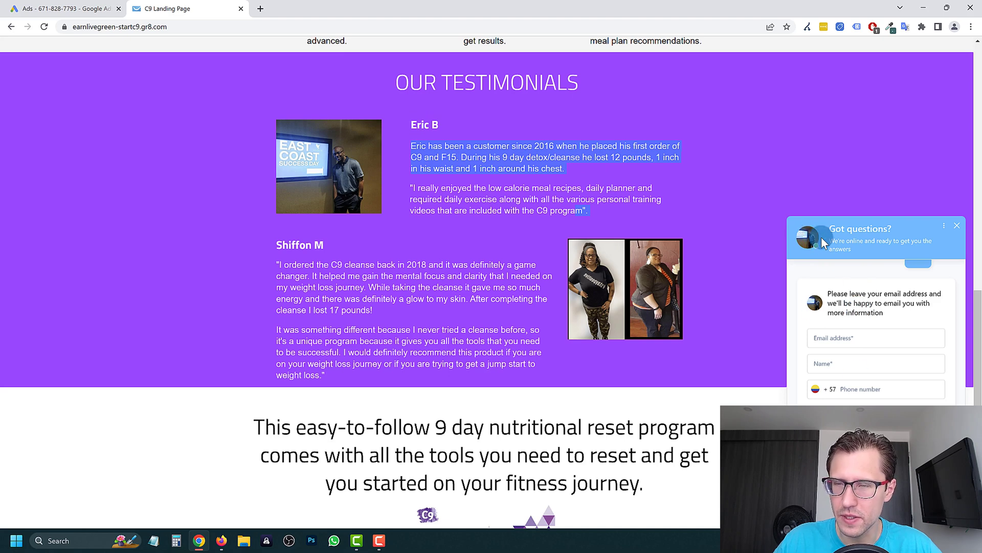
left_click(856, 335)
scroll(875, 317, "up", 3)
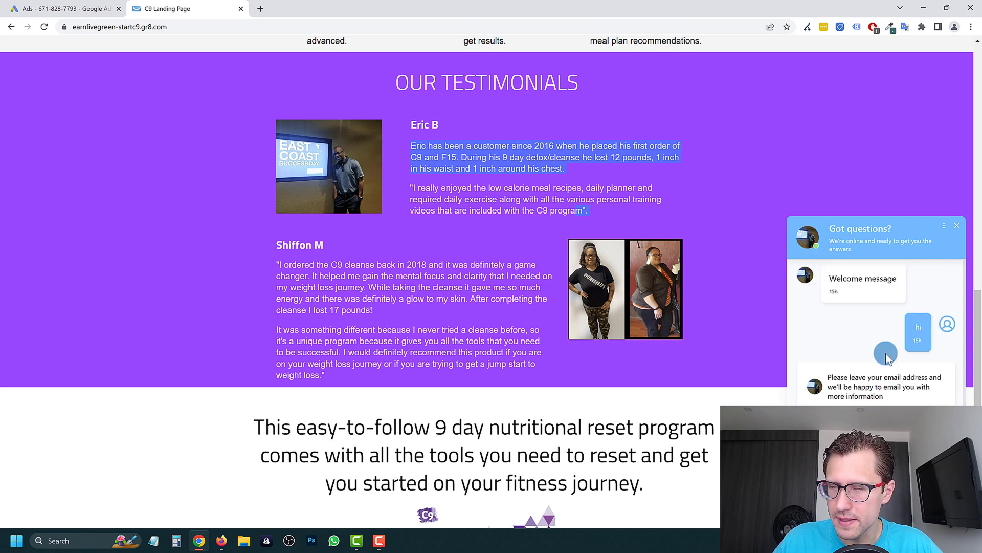
left_click(843, 279)
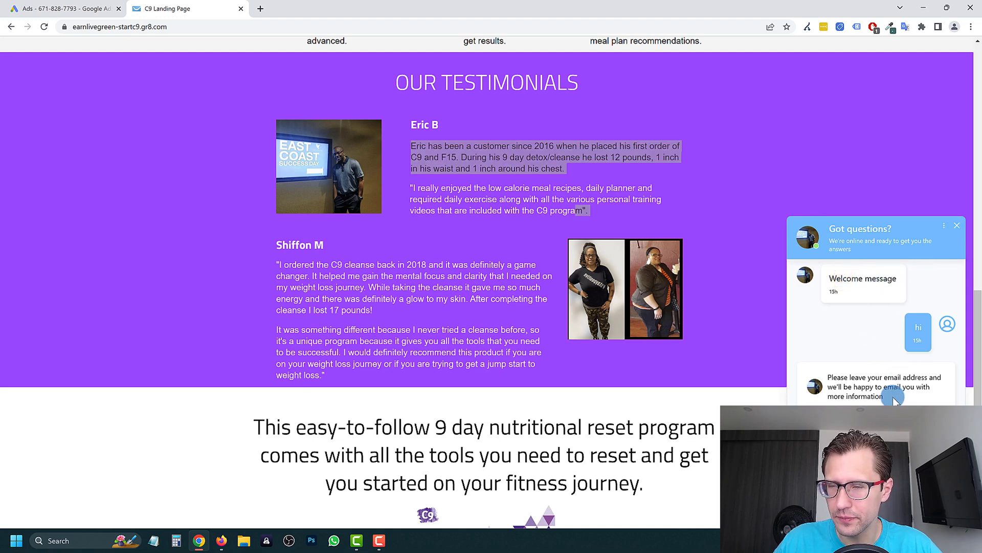
scroll(873, 394, "down", 2)
scroll(879, 368, "up", 3)
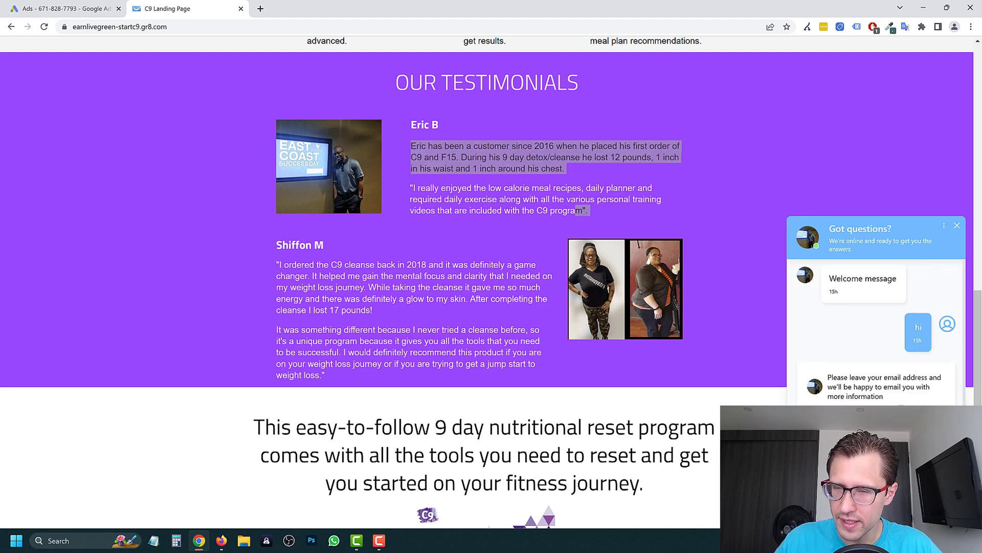
scroll(899, 389, "down", 2)
scroll(896, 333, "up", 2)
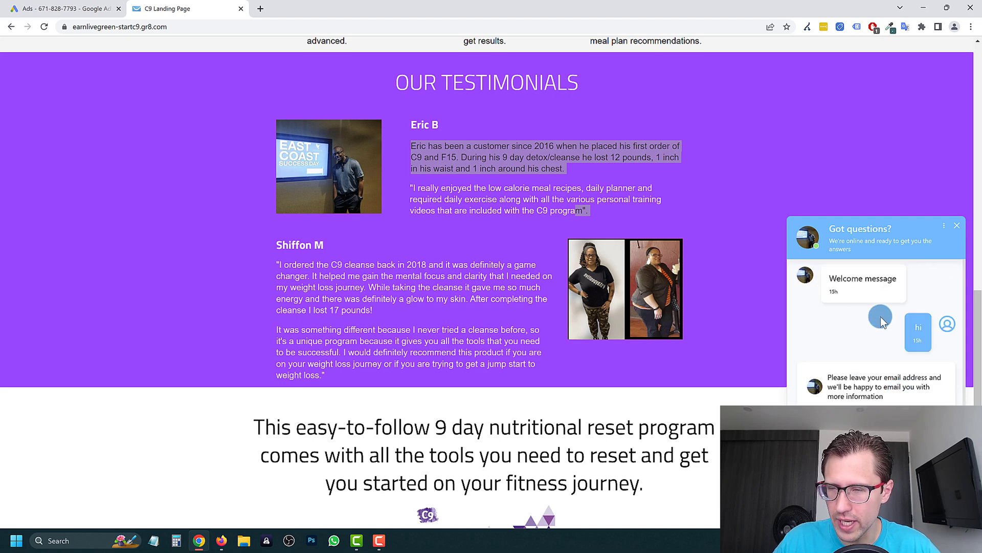
left_click_drag(836, 279, 896, 280)
left_click(846, 281)
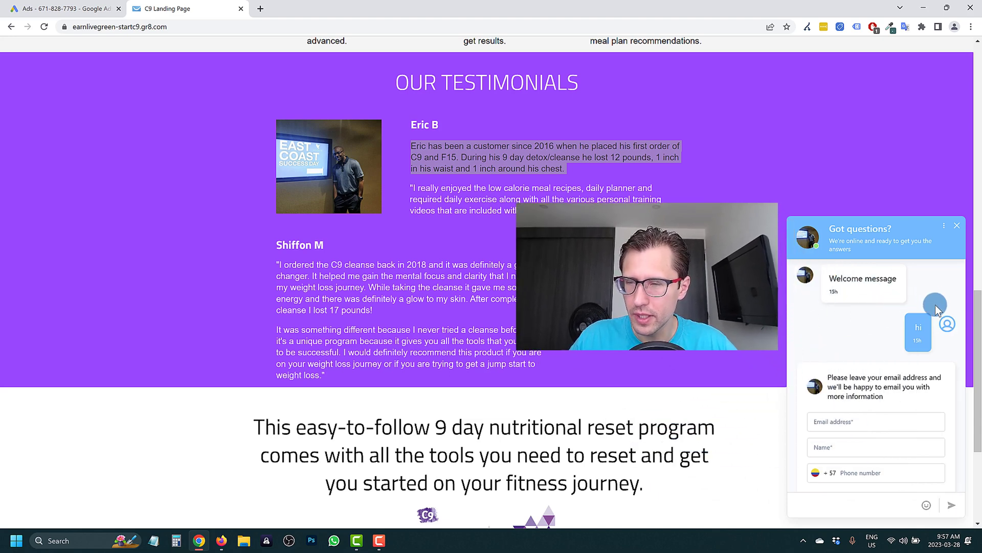
scroll(895, 394, "down", 2)
scroll(904, 438, "up", 2)
scroll(911, 453, "down", 2)
scroll(880, 389, "up", 2)
triple_click(839, 278)
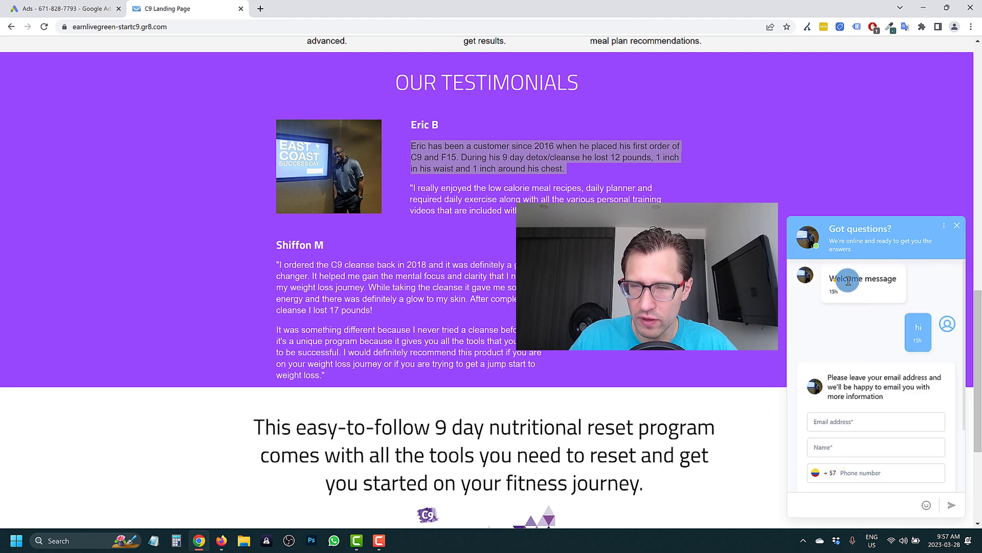
left_click(957, 226)
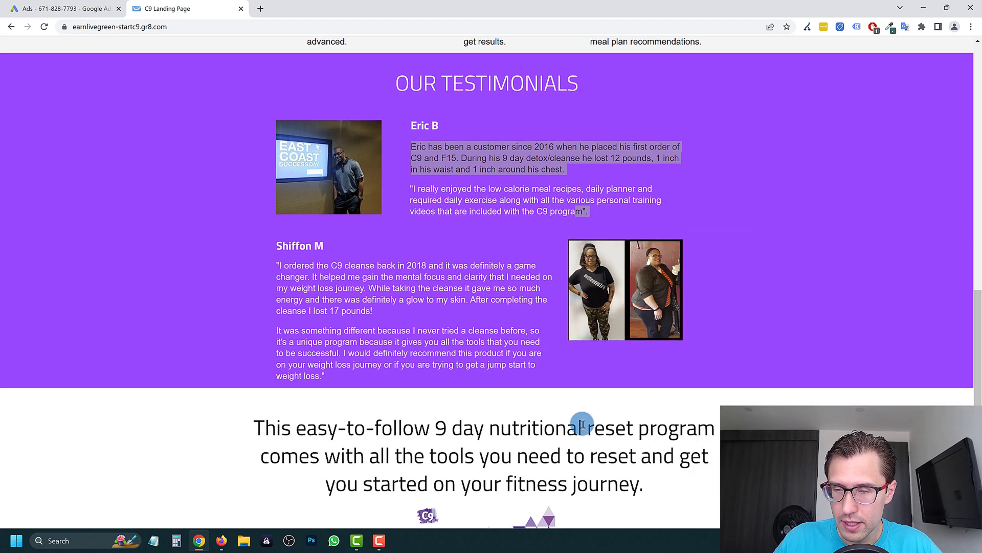
scroll(572, 375, "up", 6)
scroll(538, 321, "up", 8)
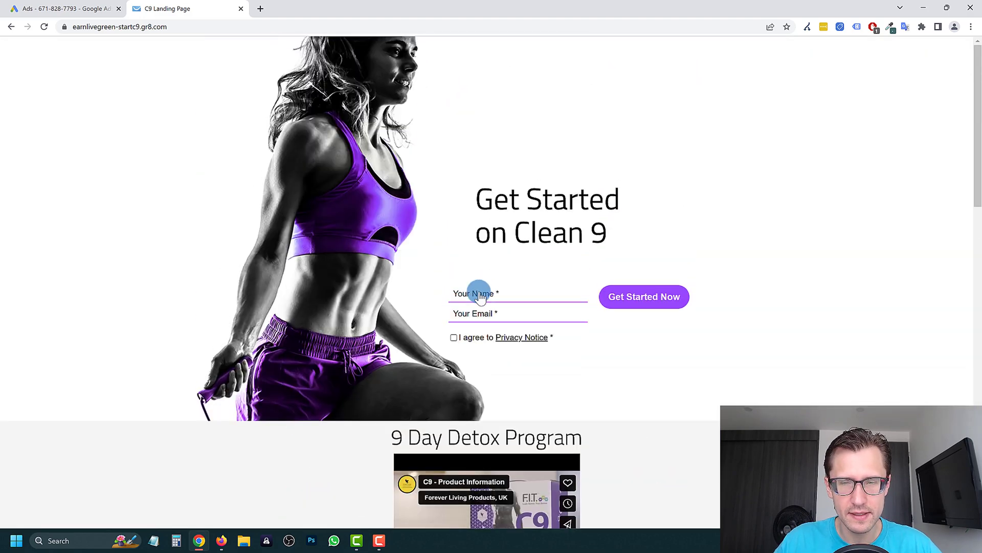
left_click(632, 298)
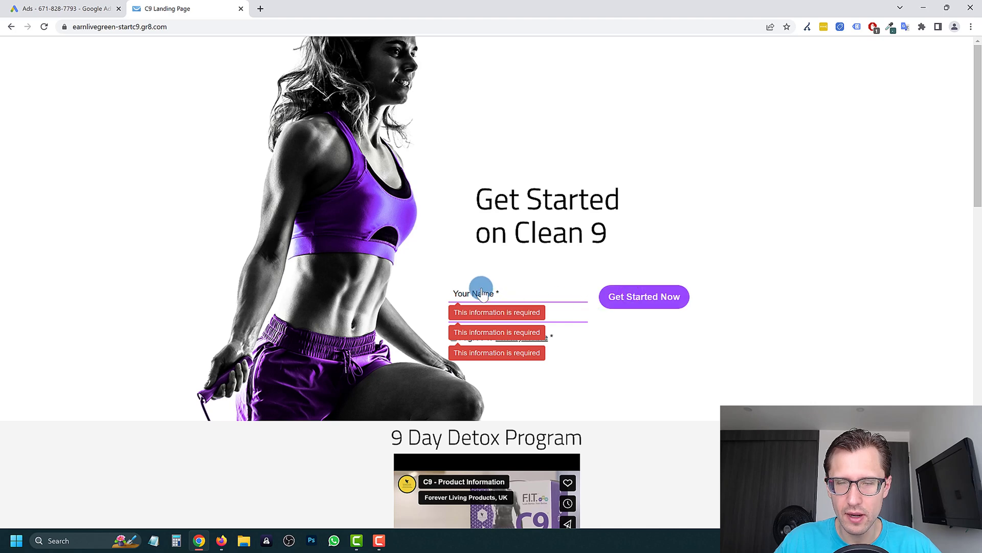
left_click(503, 294)
type("Ivan")
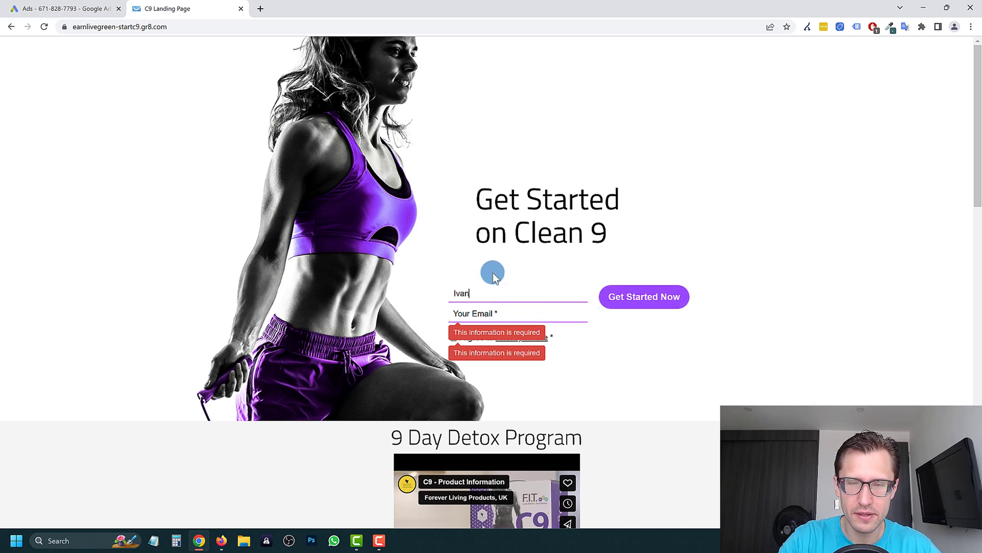
key("Tab")
type("Ivan")
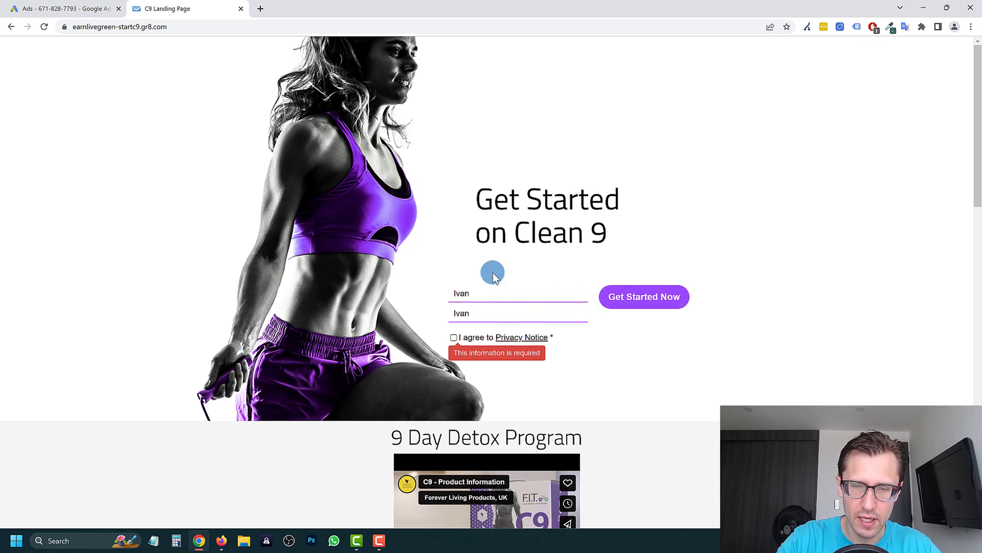
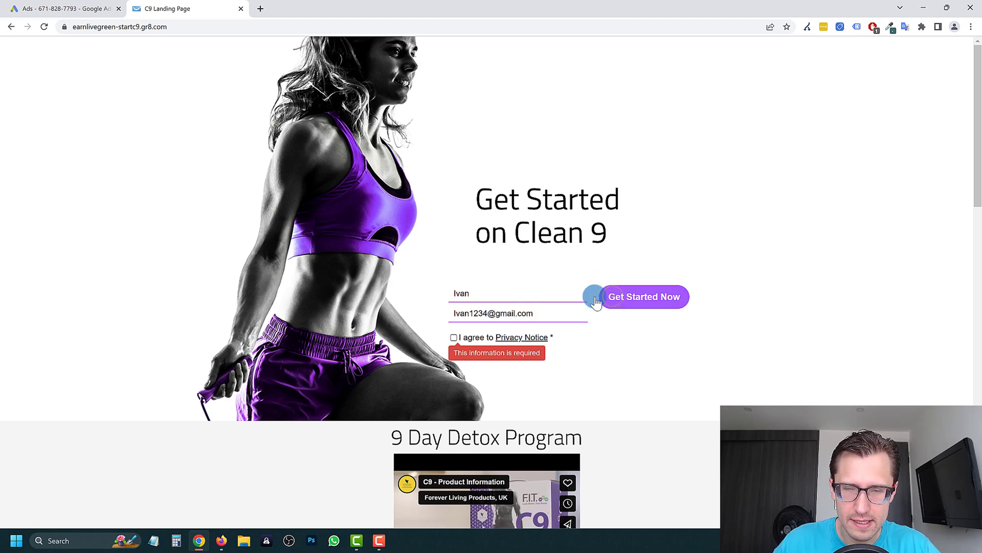
left_click(452, 338)
left_click(646, 301)
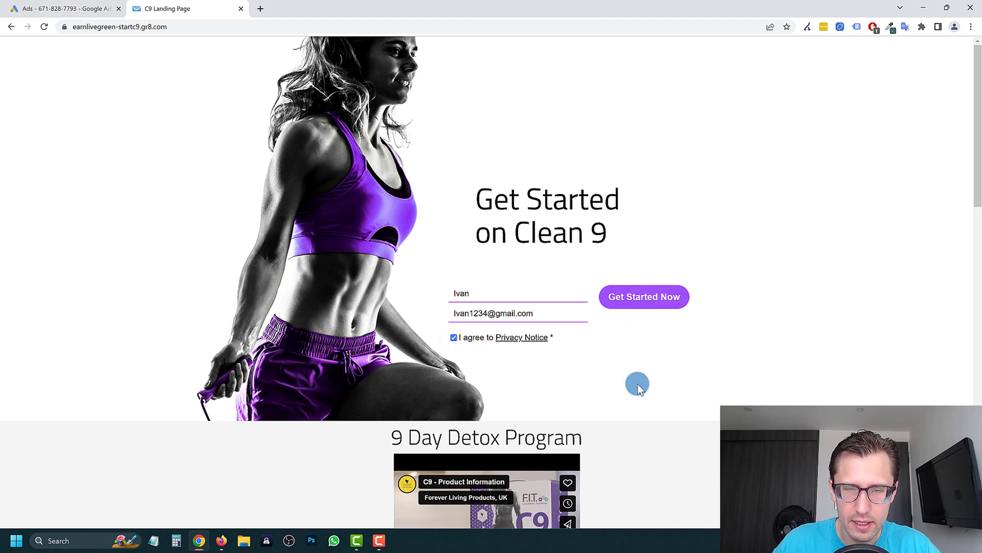
left_click(648, 301)
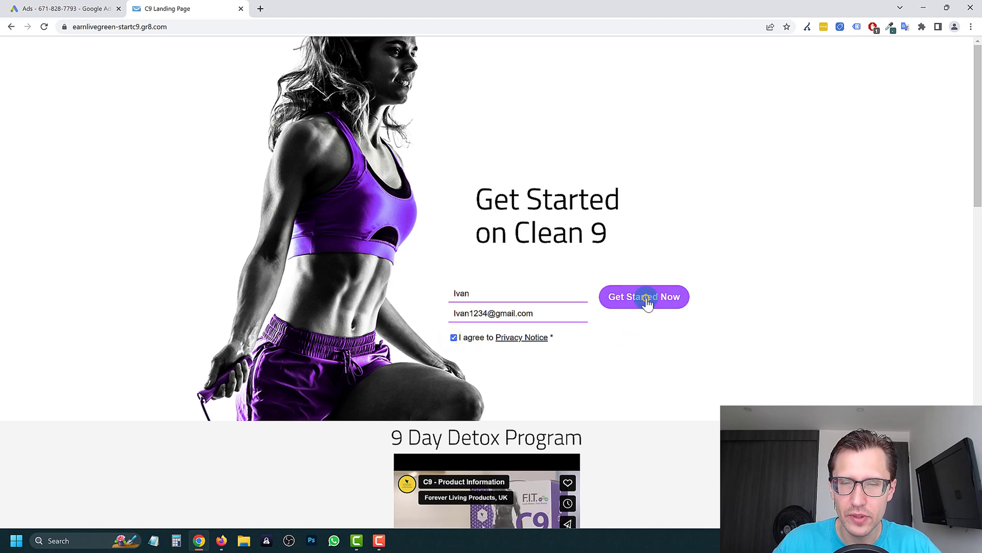
left_click(487, 312)
type("5")
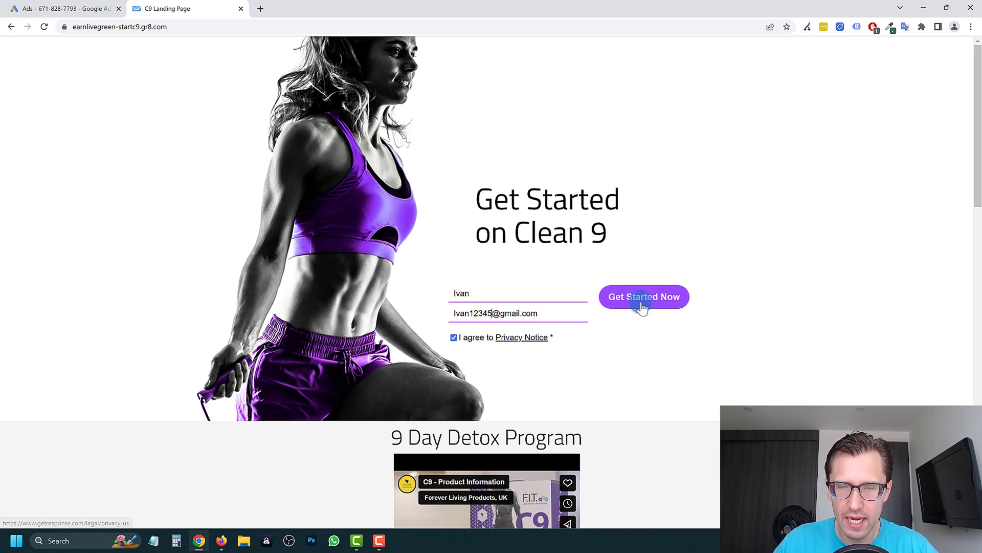
left_click(636, 303)
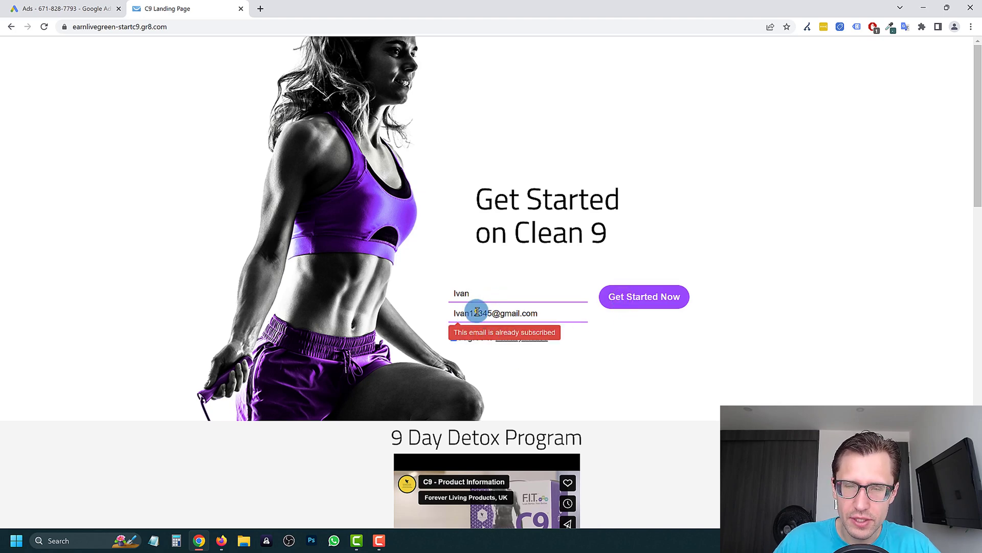
left_click_drag(477, 312, 509, 313)
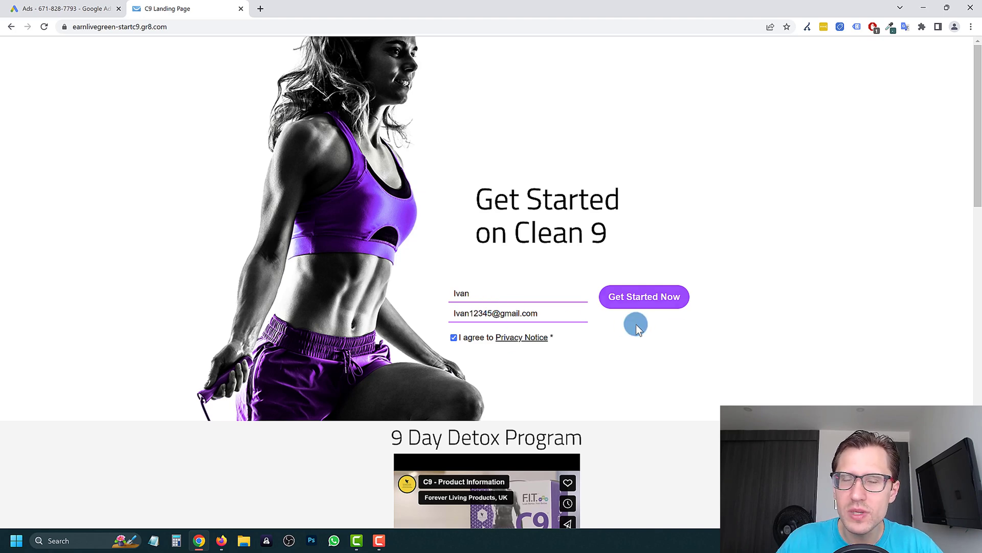
left_click_drag(538, 313, 454, 286)
left_click(453, 286)
left_click_drag(537, 315, 473, 287)
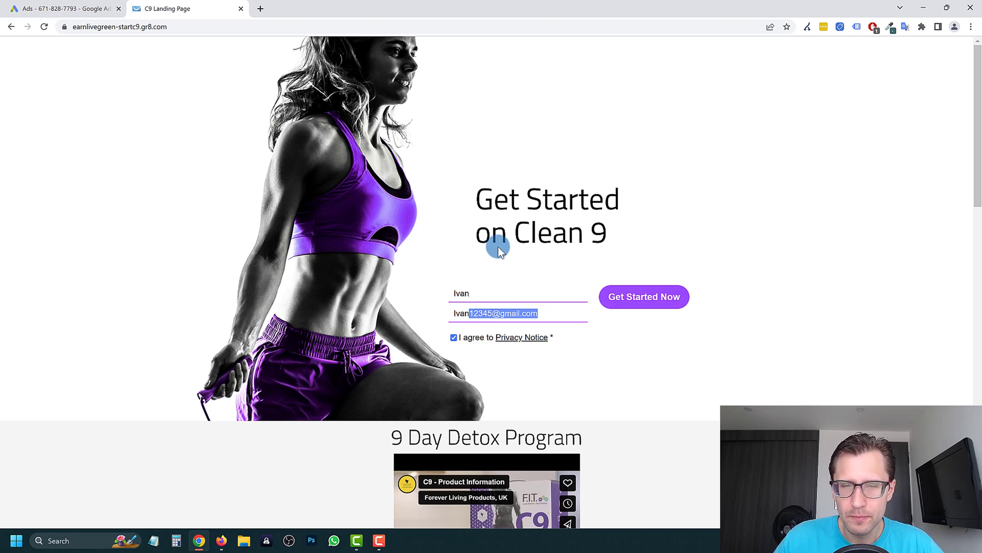
left_click_drag(483, 192, 425, 139)
left_click(621, 226)
left_click(537, 245)
scroll(511, 329, "down", 6)
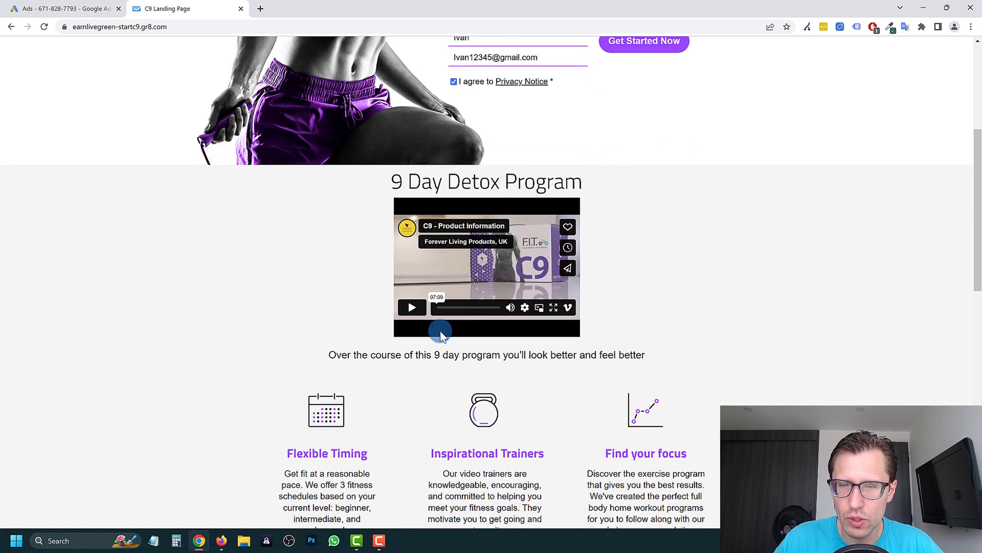
scroll(445, 236, "down", 2)
scroll(425, 322, "up", 1)
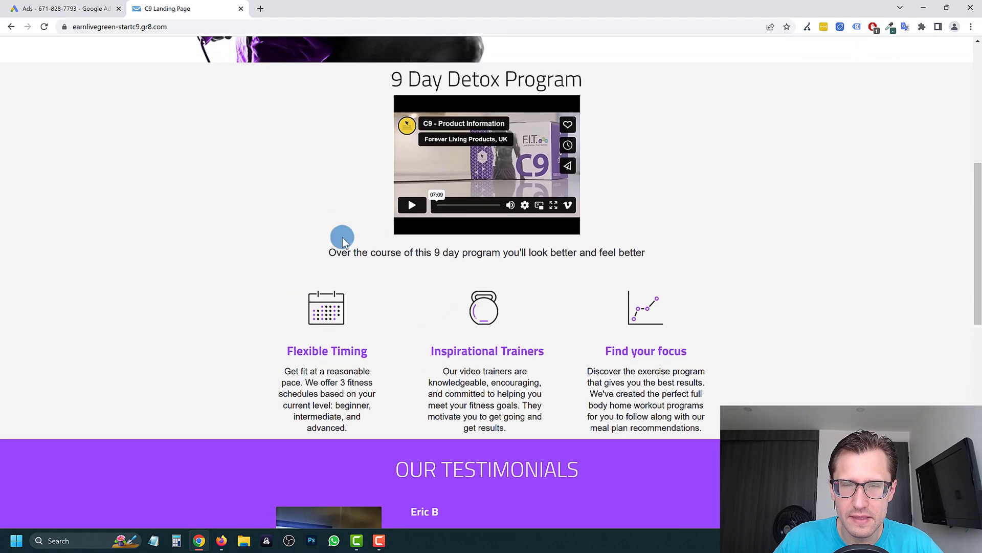
left_click_drag(346, 266, 614, 255)
left_click(340, 252)
scroll(449, 257, "up", 1)
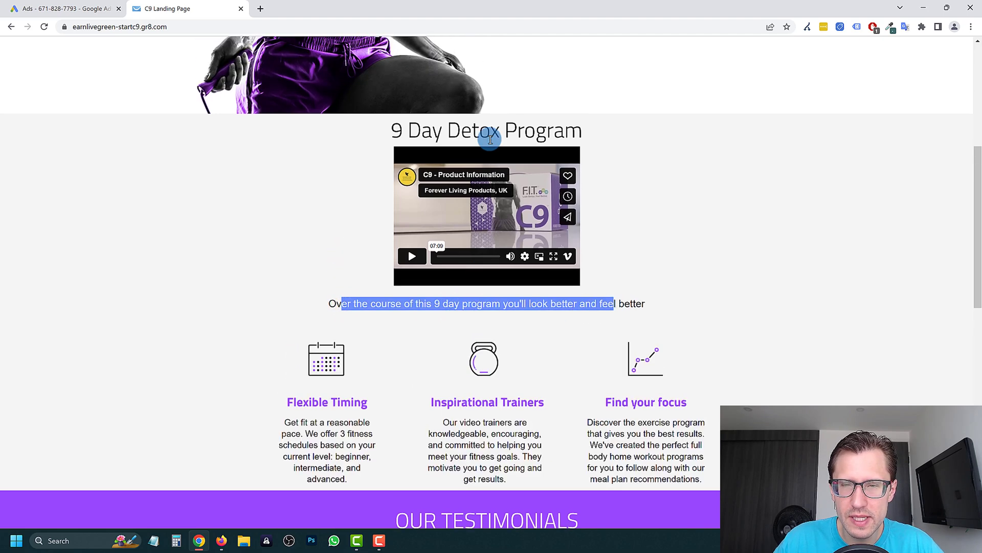
left_click_drag(404, 129, 580, 130)
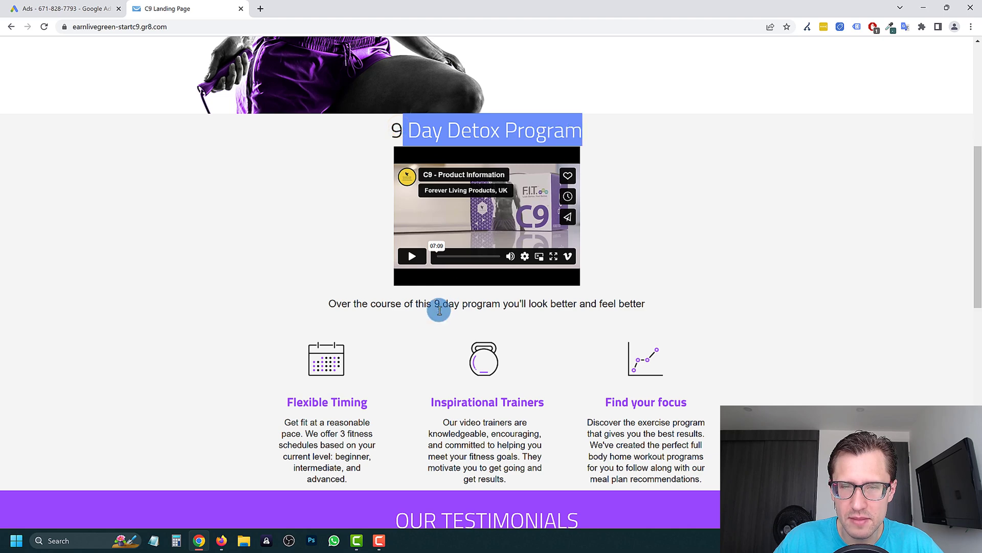
left_click_drag(392, 307, 548, 303)
triple_click(539, 300)
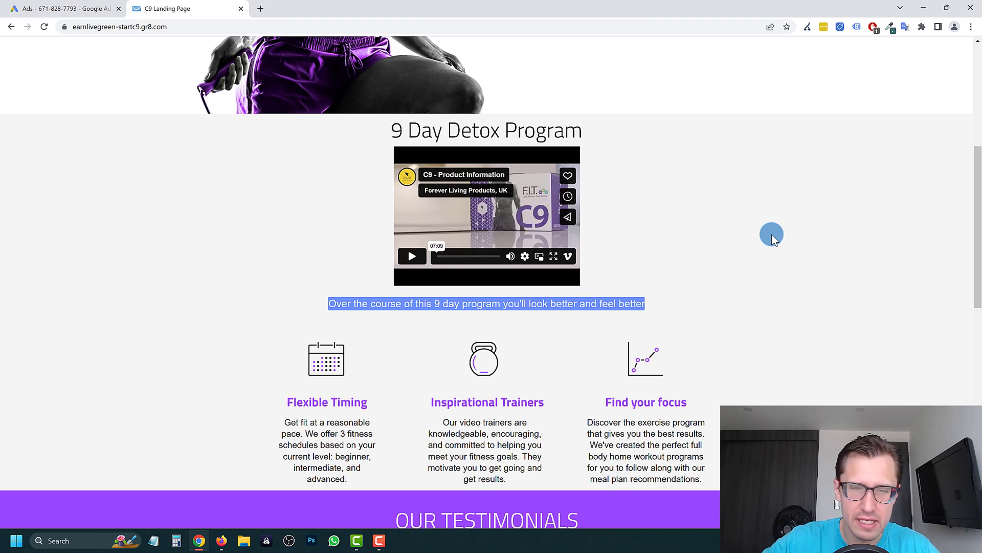
scroll(489, 330, "up", 6)
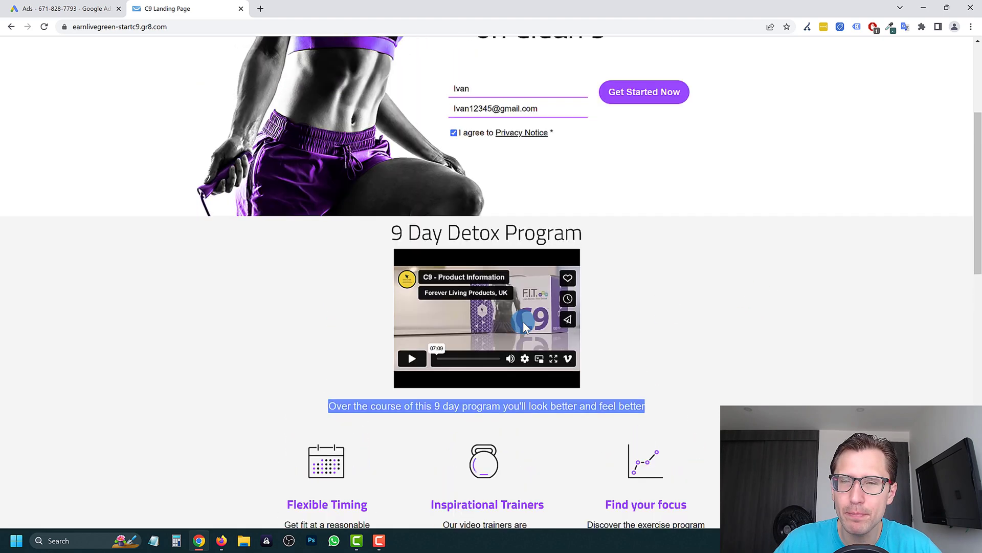
scroll(600, 327, "down", 7)
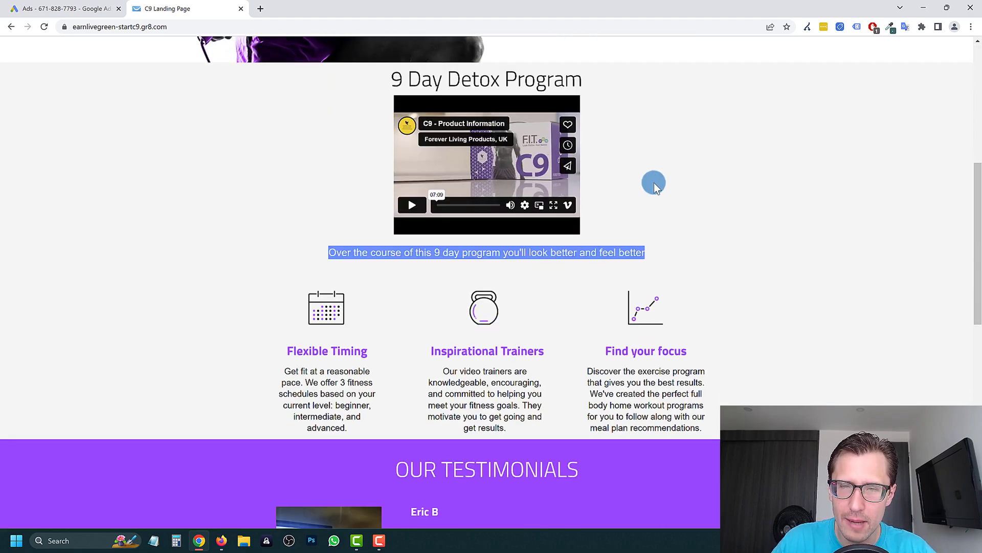
scroll(653, 183, "up", 5)
scroll(546, 281, "up", 2)
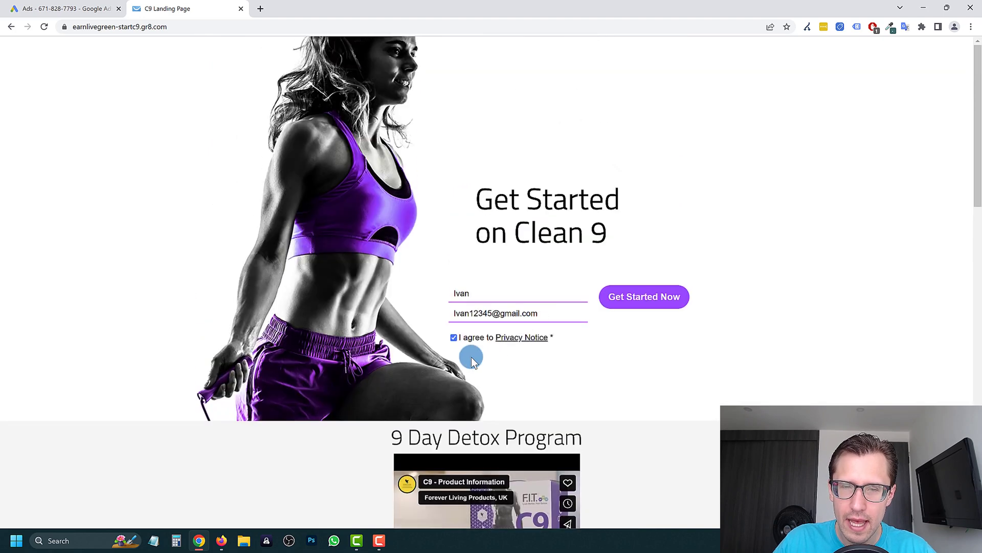
left_click(511, 340)
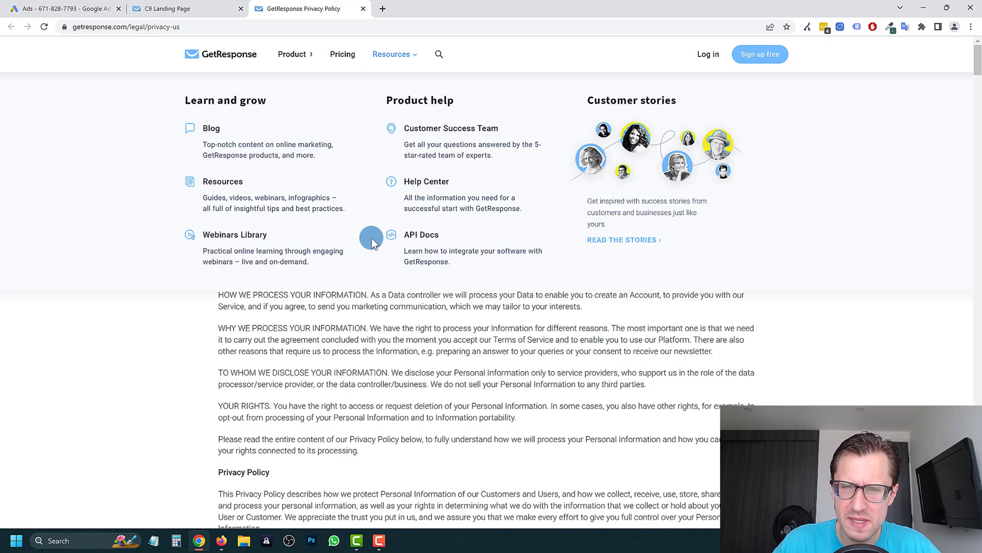
scroll(328, 394, "down", 3)
left_click(363, 9)
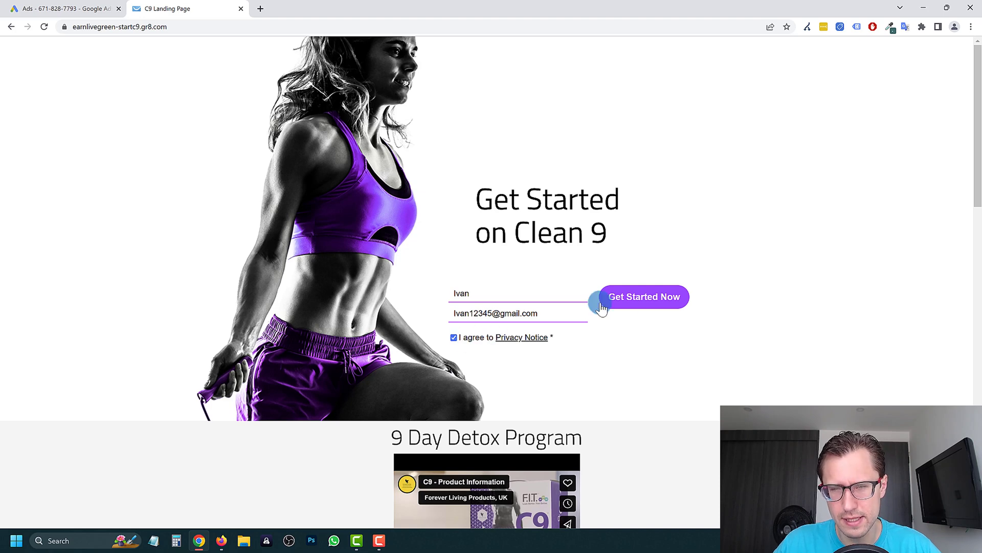
- Highlight the Get Started on Clean heading, then scroll down to the product video
left_click_drag(583, 232, 566, 230)
left_click_drag(500, 183, 614, 247)
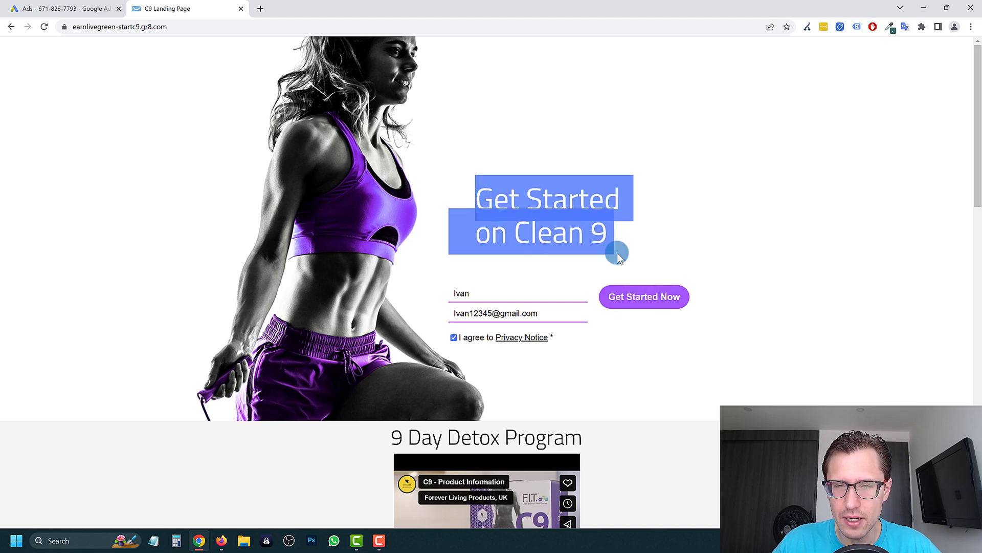
left_click(512, 195)
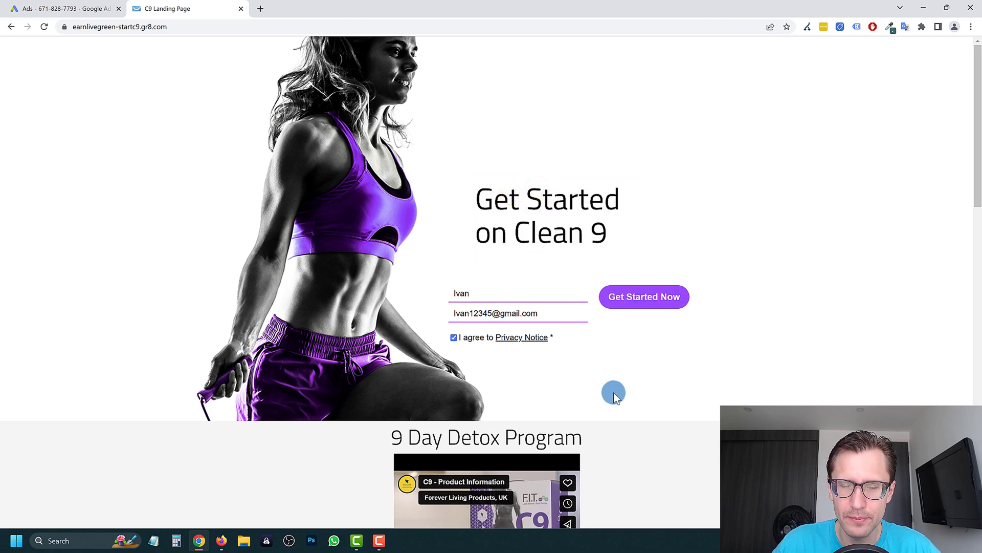
right_click(337, 95)
left_click(220, 284)
scroll(563, 230, "down", 3)
scroll(693, 324, "up", 3)
scroll(568, 329, "down", 7)
scroll(563, 297, "down", 11)
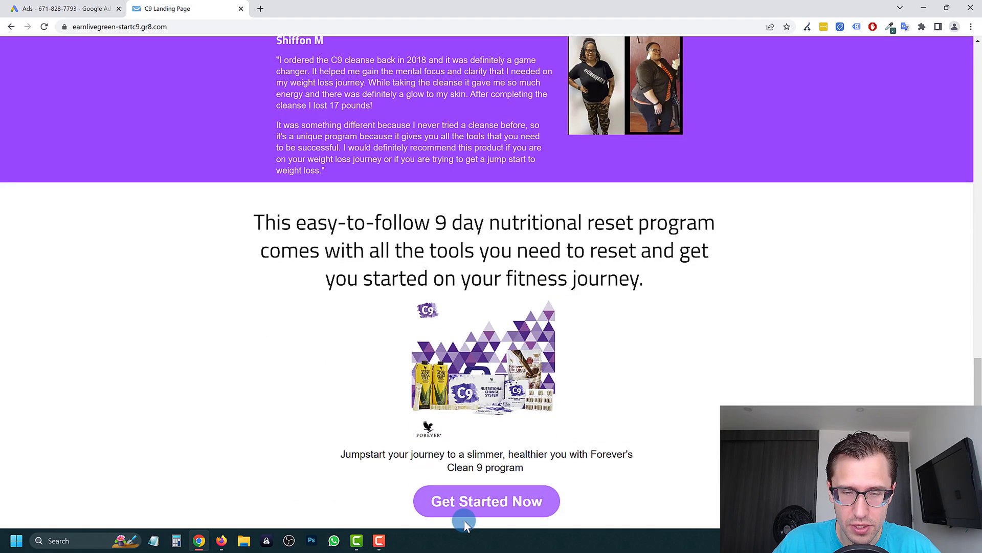
scroll(467, 362, "up", 18)
scroll(494, 336, "down", 6)
scroll(538, 276, "up", 6)
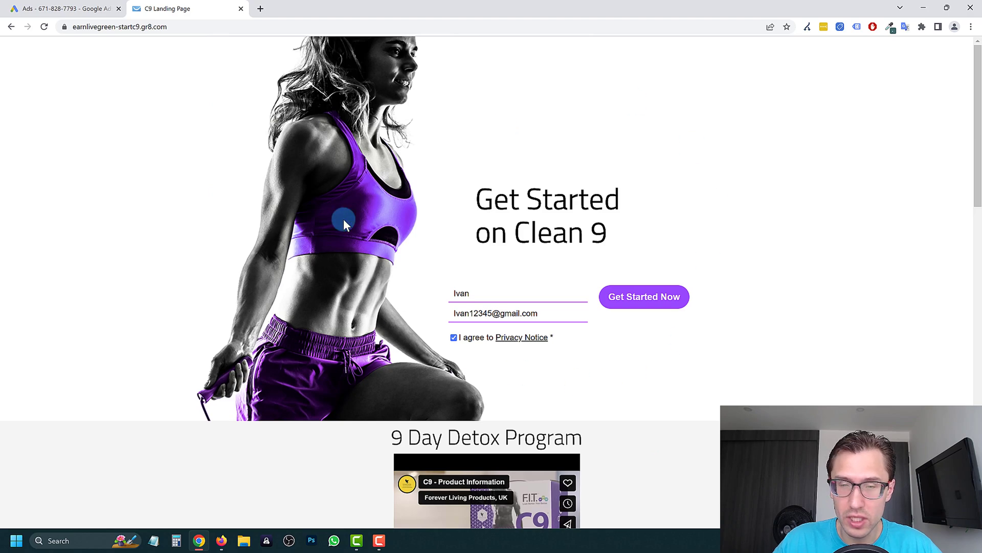
scroll(314, 164, "down", 7)
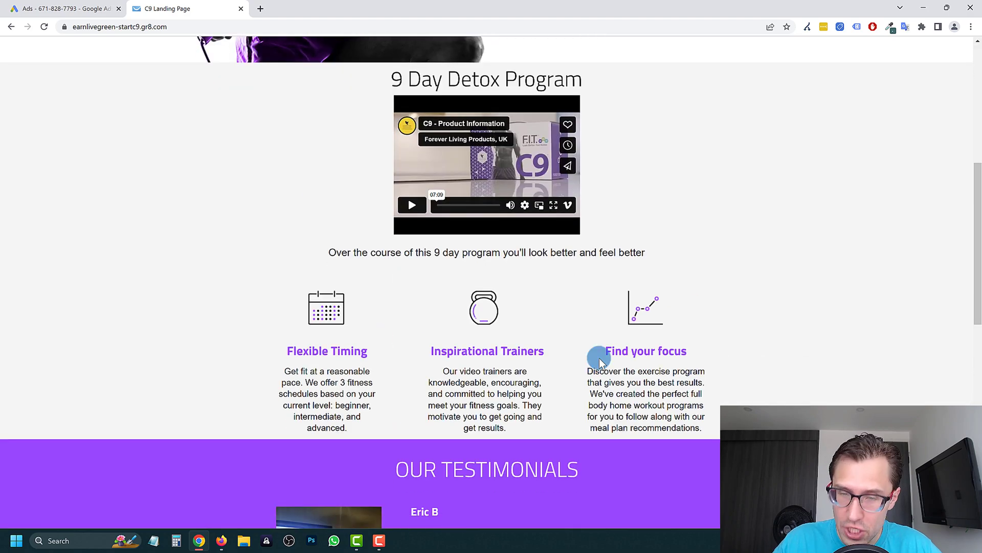
- Play the C9 product video, seek it to 03:48, and pause it
left_click(415, 208)
left_click(453, 206)
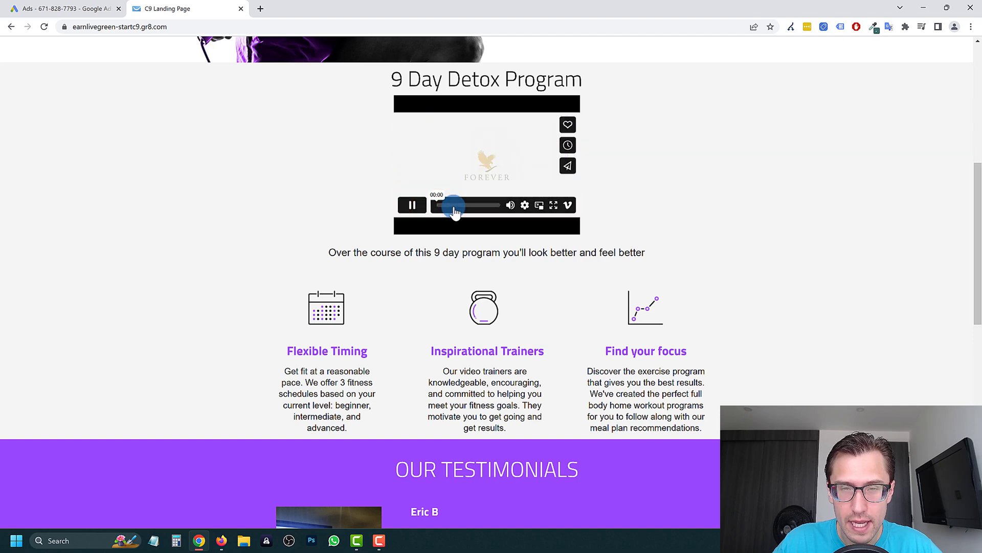
left_click(471, 205)
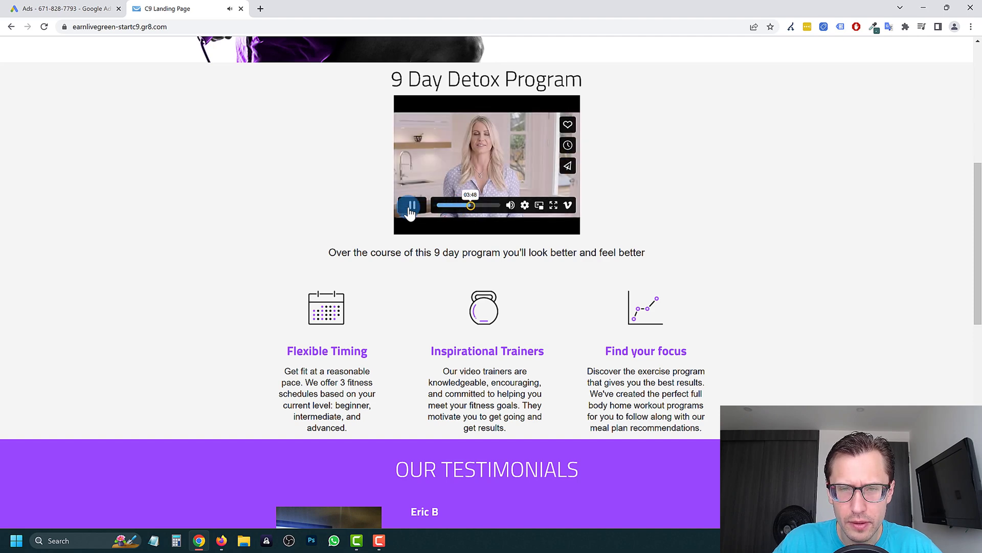
left_click(412, 205)
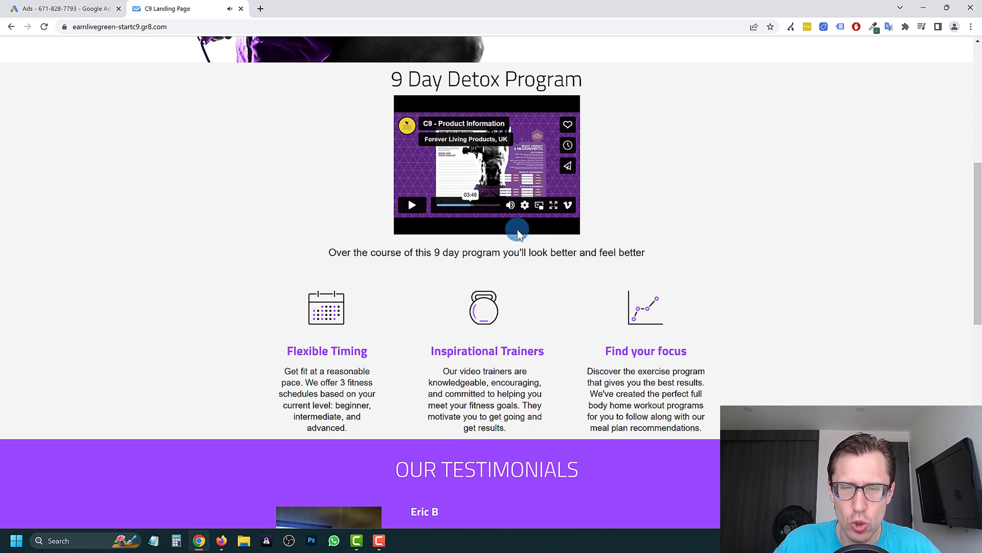
- Close the Got questions? chat widget, check the page address, and scroll back to the top
scroll(477, 327, "down", 3)
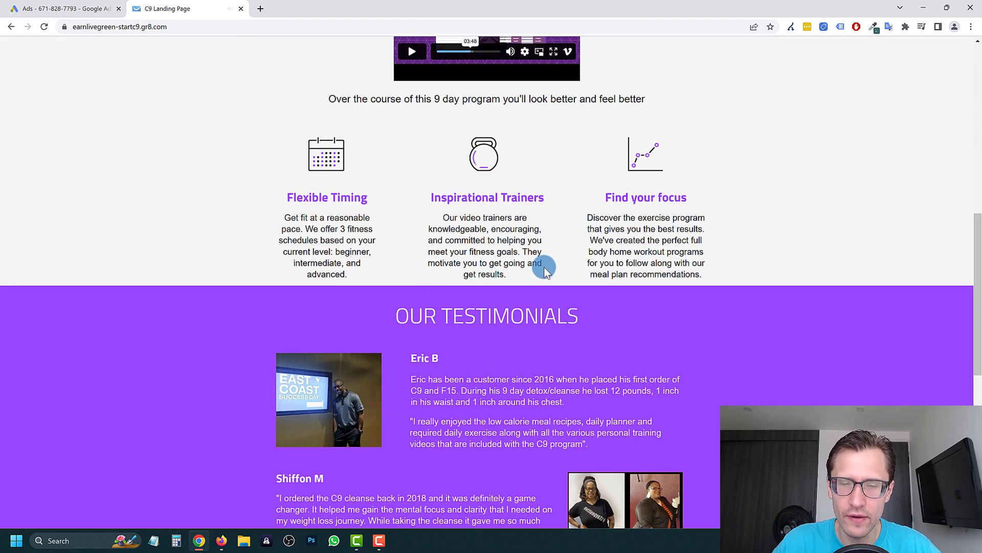
scroll(545, 268, "down", 3)
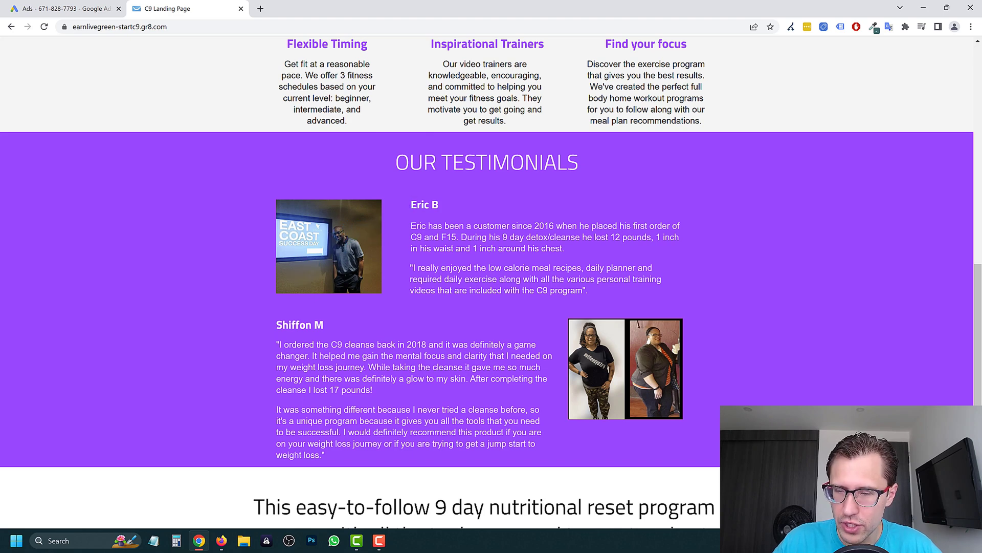
left_click(959, 227)
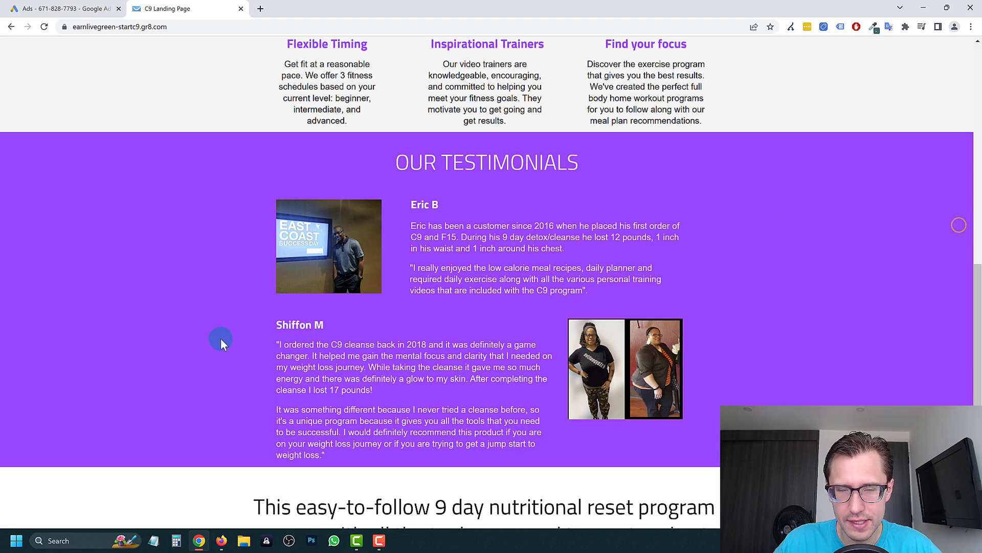
scroll(325, 292, "down", 5)
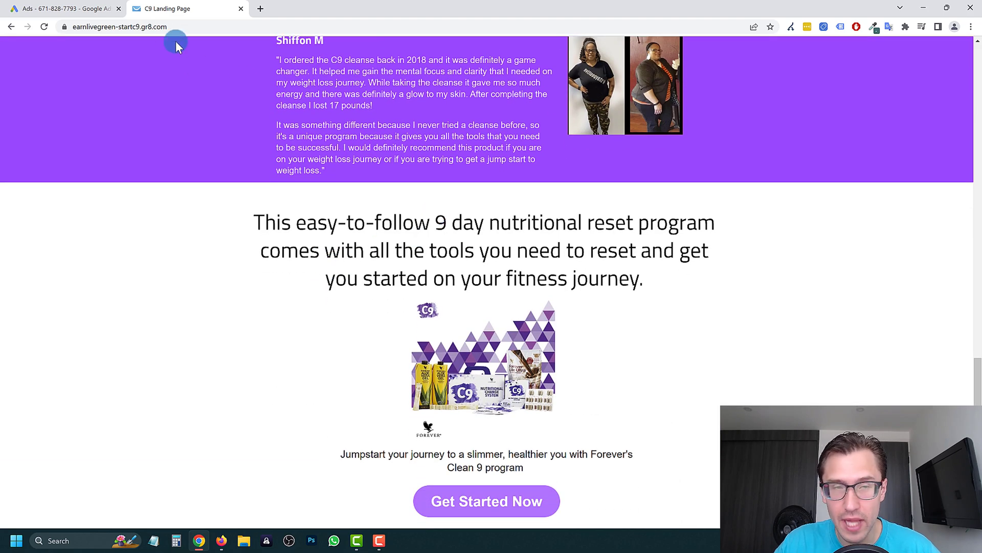
left_click(176, 26)
left_click(300, 237)
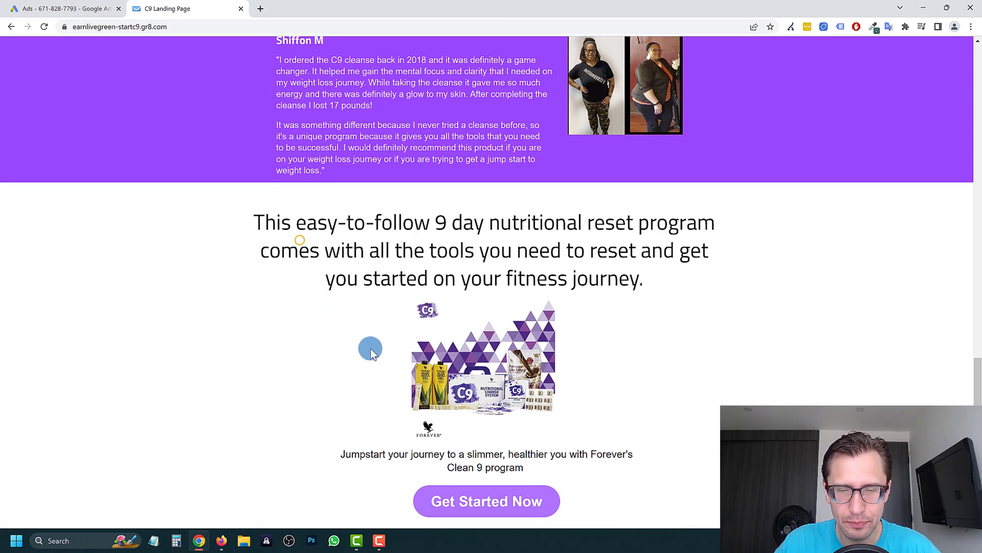
scroll(368, 347, "up", 4)
scroll(367, 277, "up", 12)
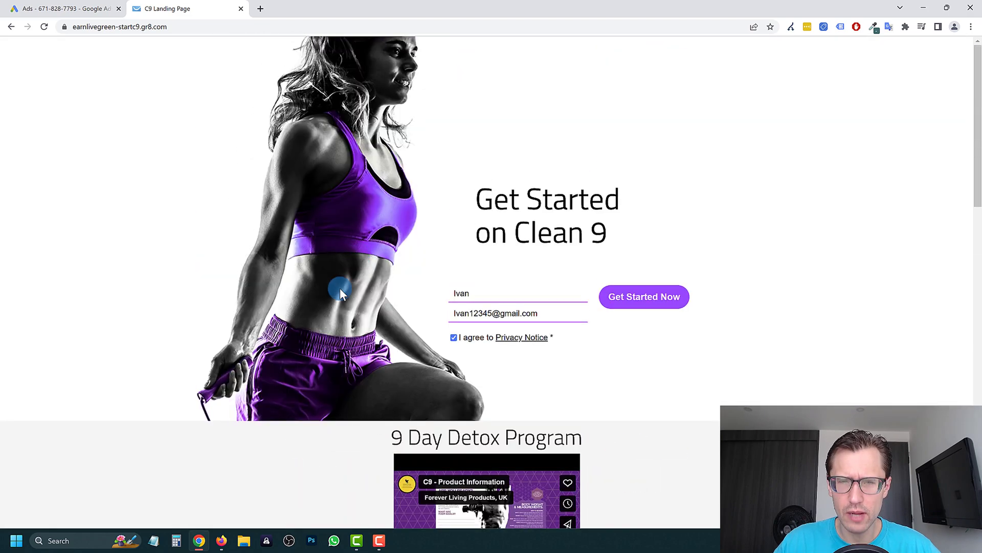
- Open the weight-loss responsive search ad for editing, then cancel back to the Ads table unchanged
left_click(54, 6)
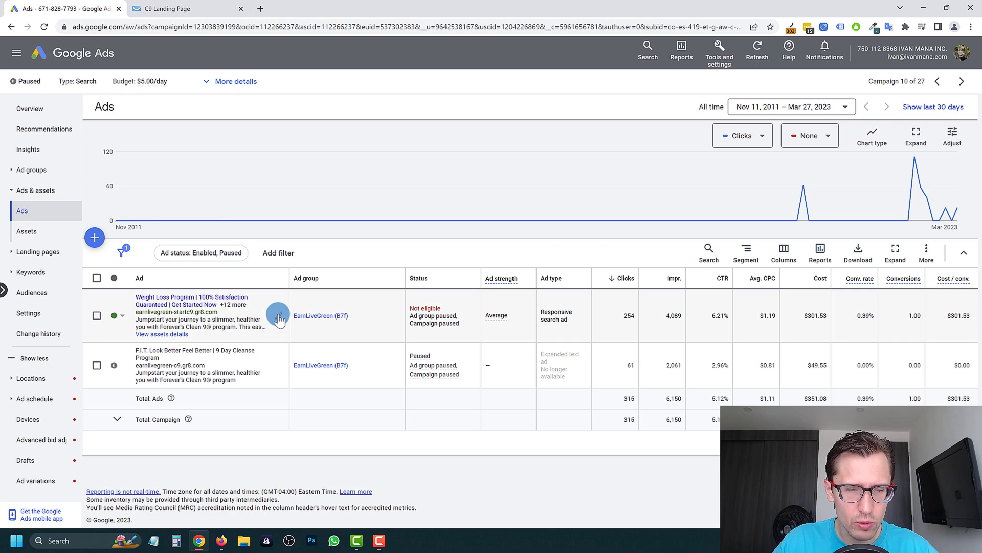
left_click(279, 314)
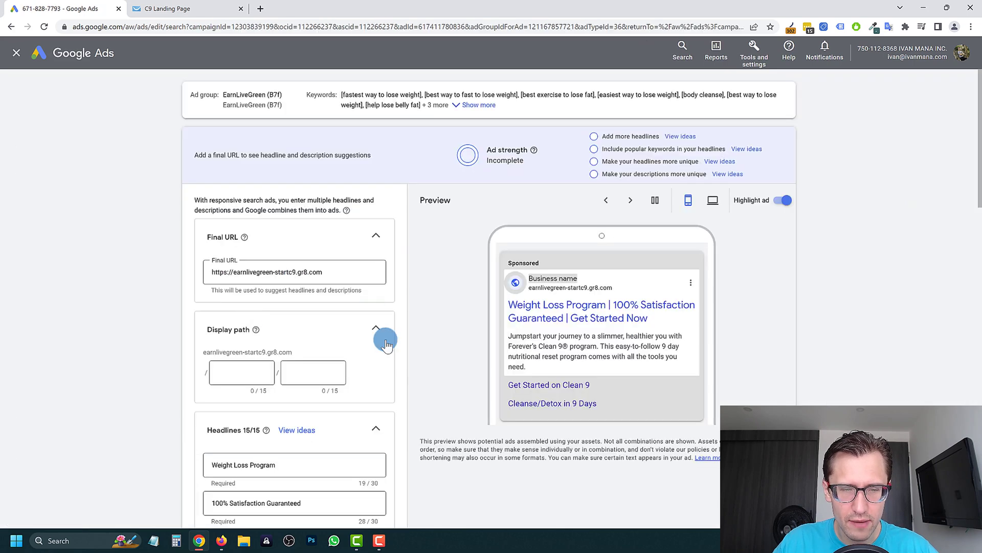
scroll(259, 289, "down", 8)
scroll(266, 390, "down", 2)
scroll(263, 237, "up", 6)
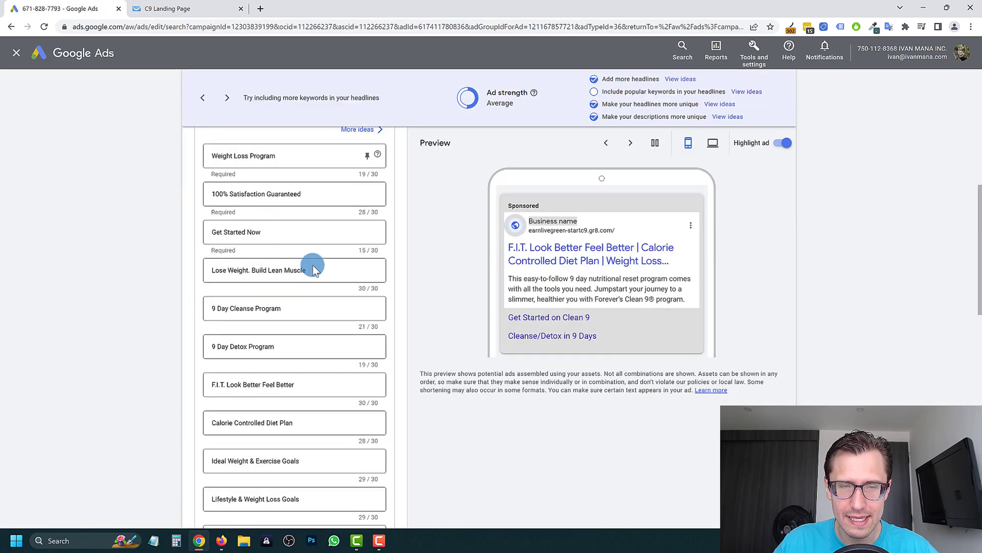
scroll(328, 276, "down", 15)
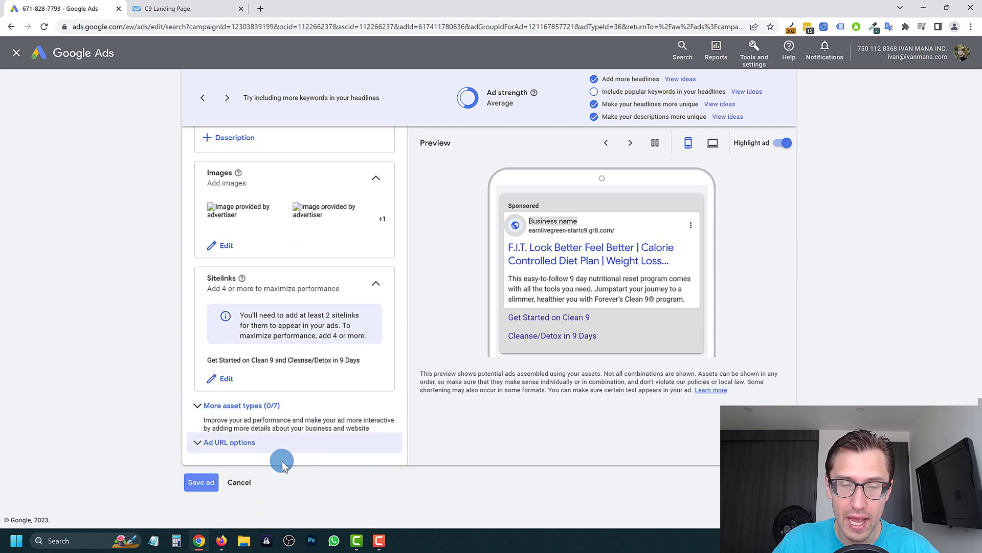
left_click(235, 482)
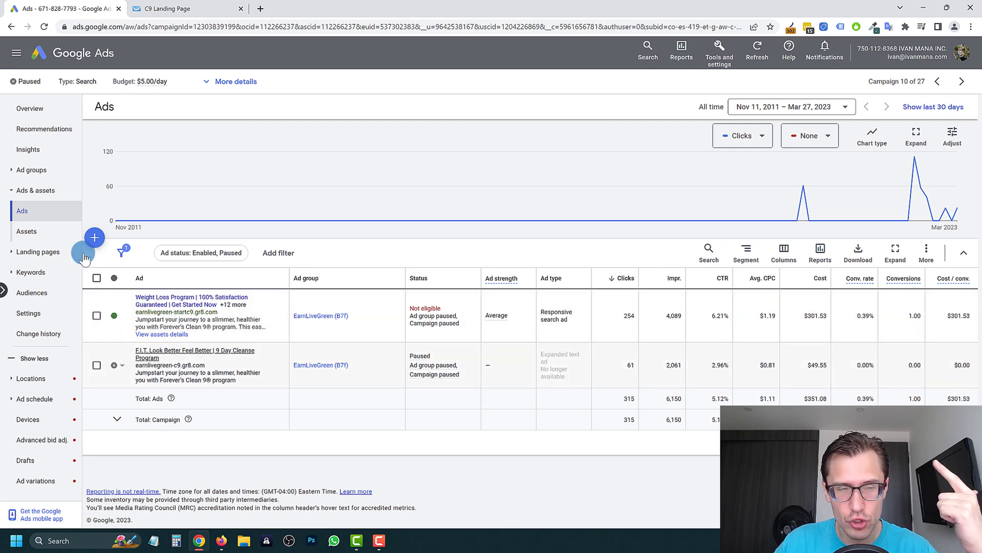
- Look through the campaign's assets, search keywords and negative keywords
left_click(32, 232)
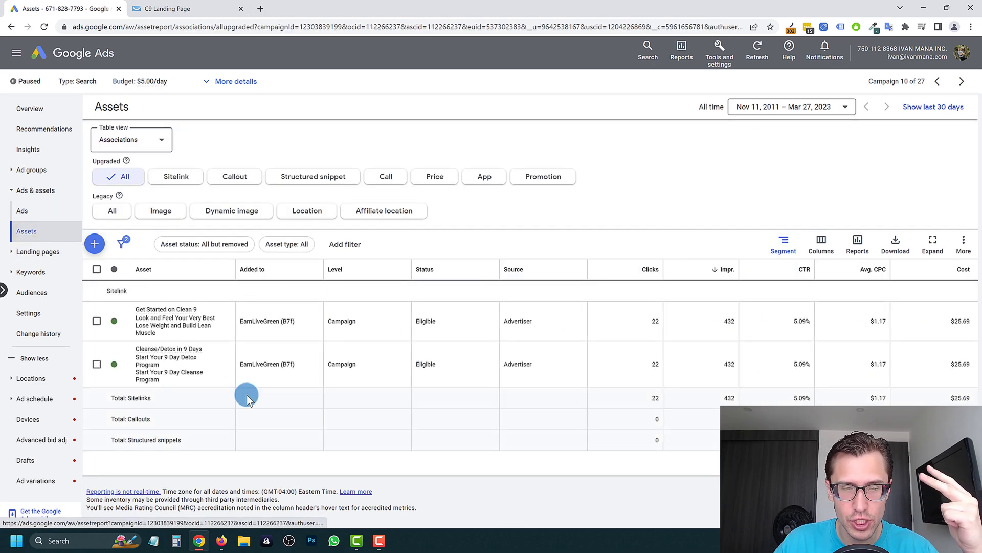
left_click(40, 276)
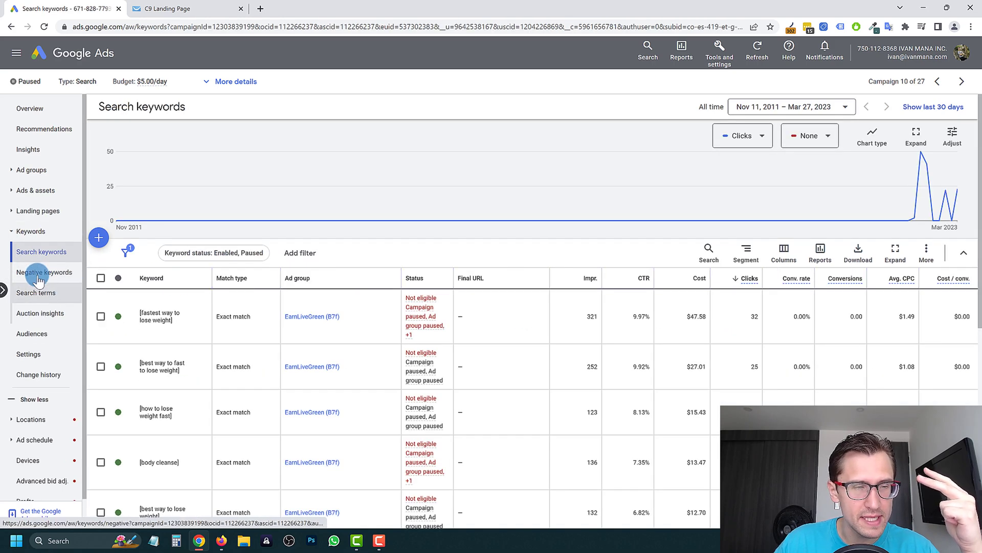
left_click(38, 272)
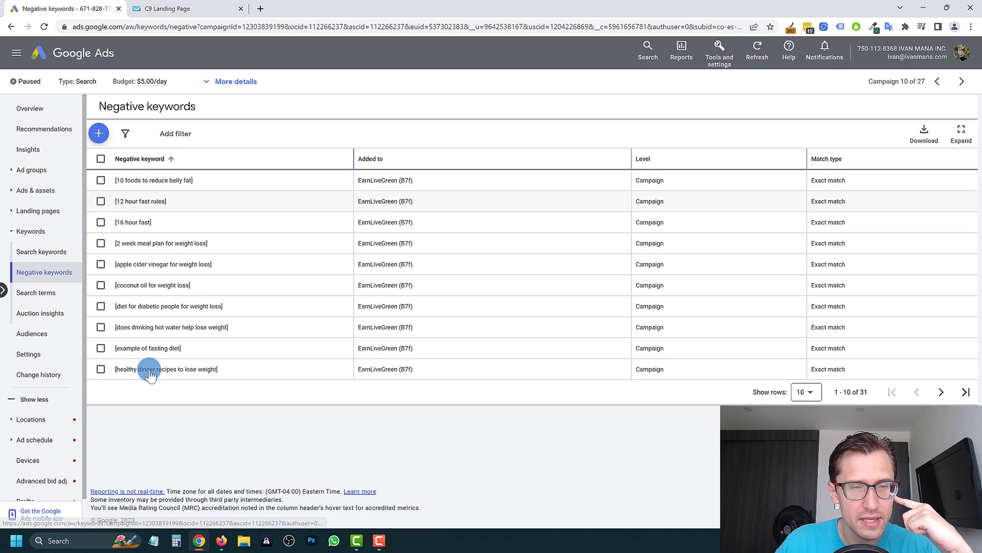
left_click(31, 250)
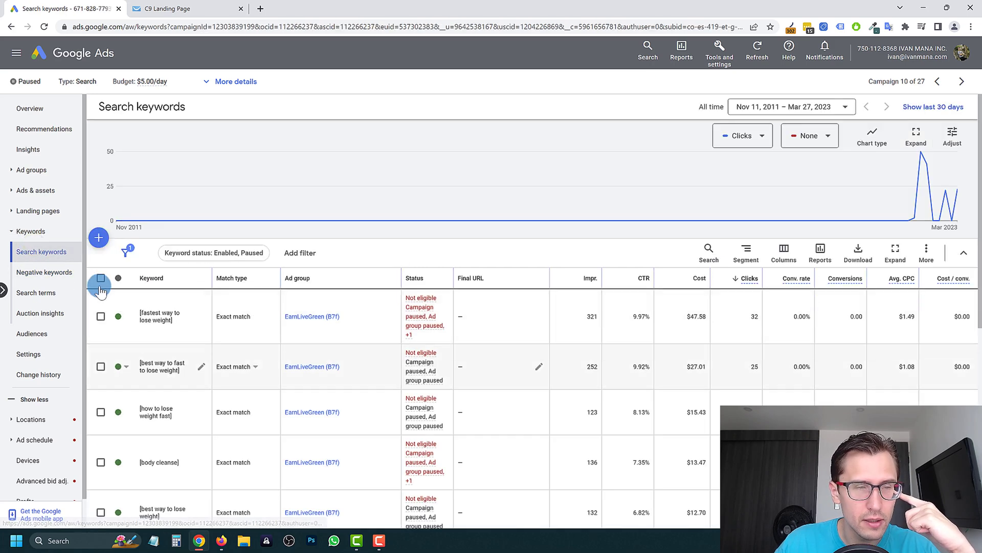
- In search terms, highlight the cabbage soup to lose belly fat row (54.55% CTR) and 10 foods to reduce belly fat
left_click(46, 293)
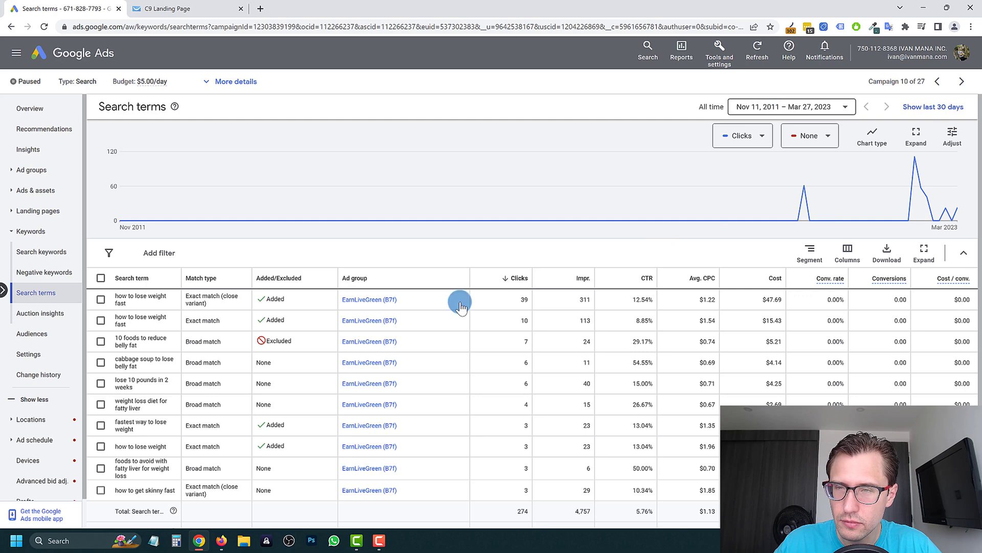
scroll(263, 405, "down", 2)
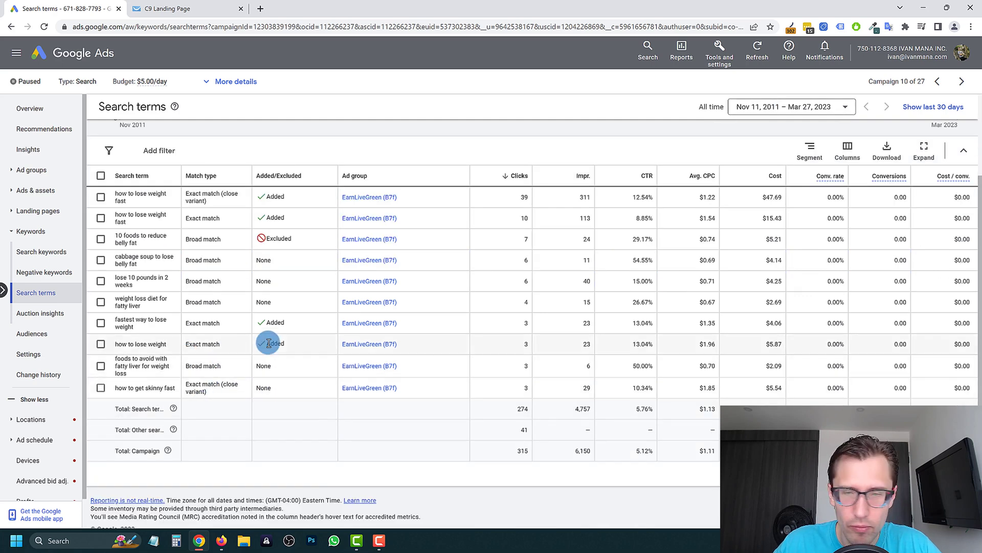
right_click(142, 260)
left_click(132, 261)
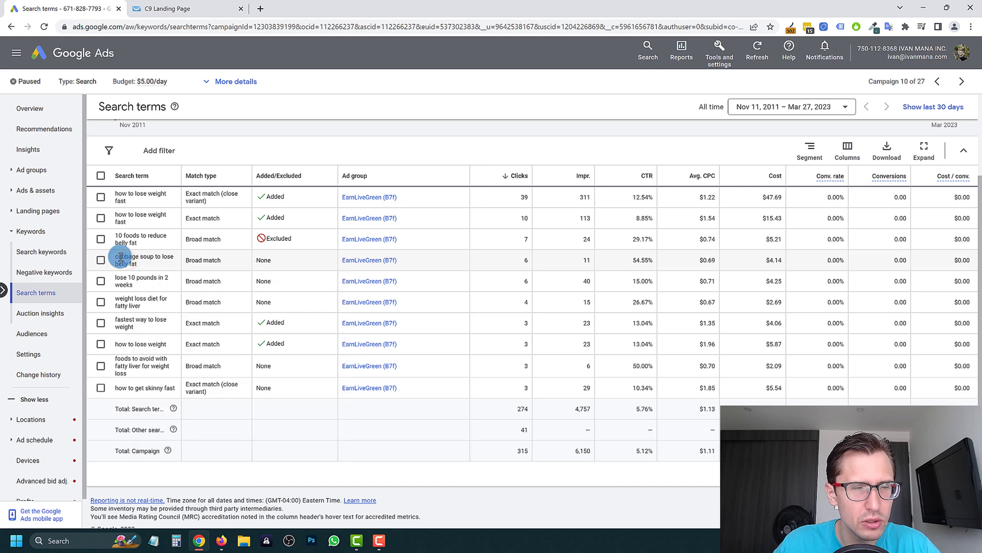
left_click_drag(146, 266, 795, 265)
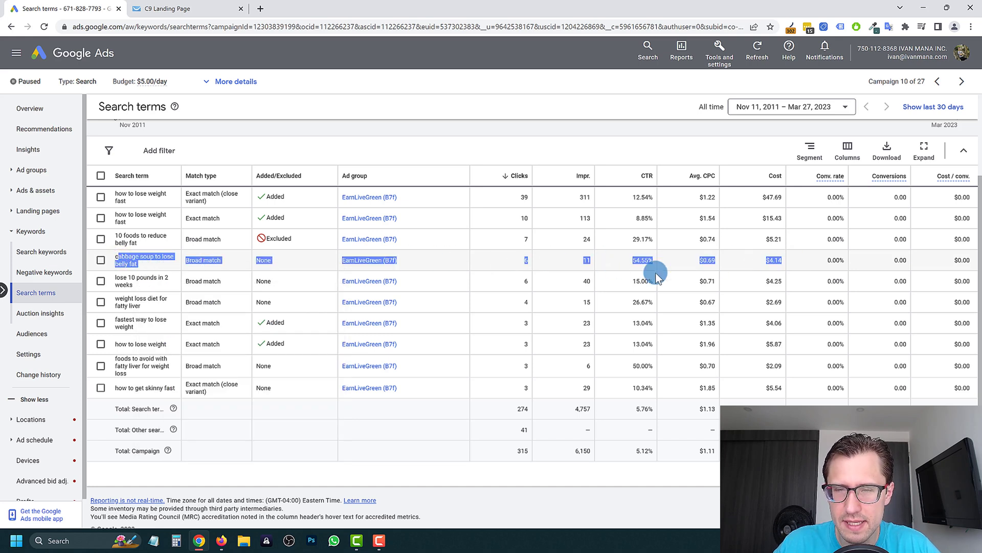
double_click(639, 260)
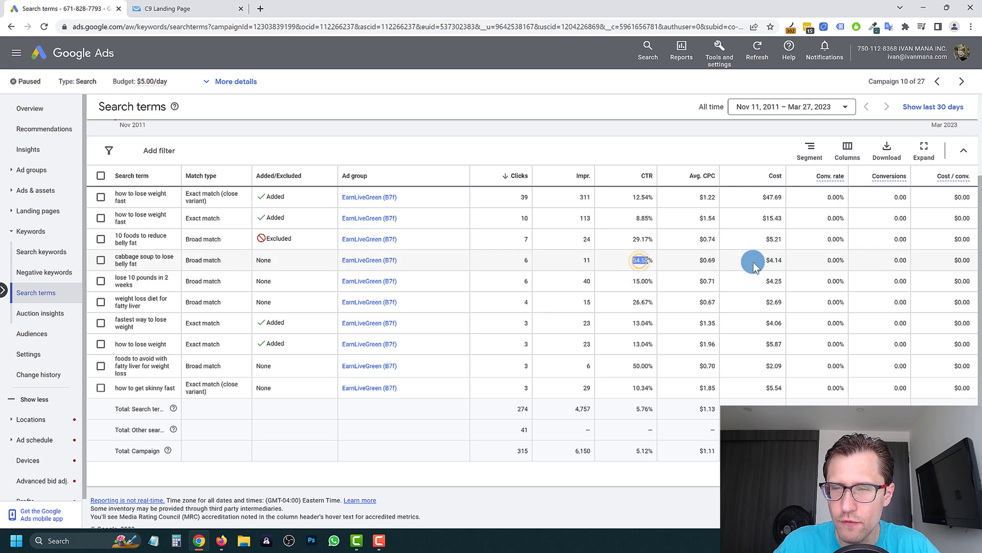
left_click_drag(747, 262, 137, 251)
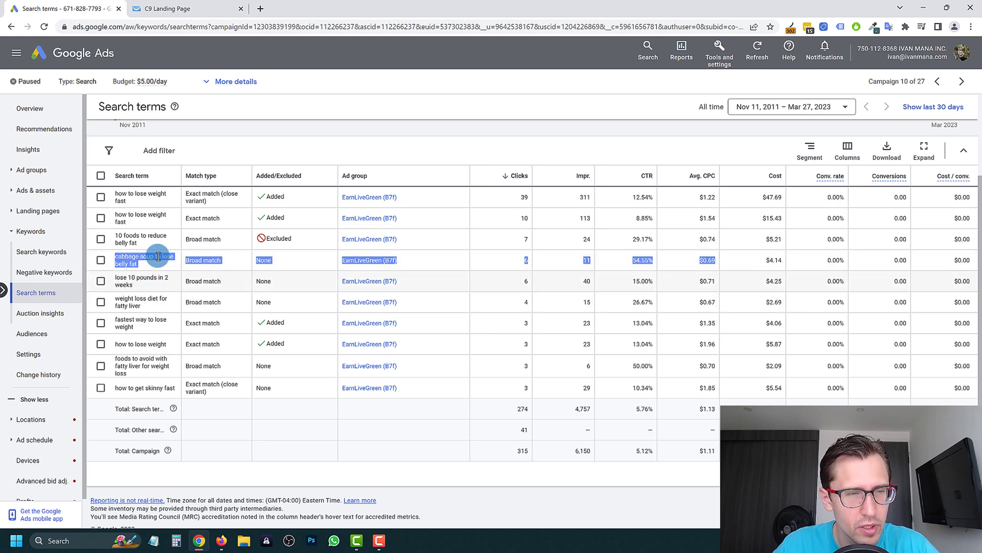
left_click_drag(146, 241, 119, 237)
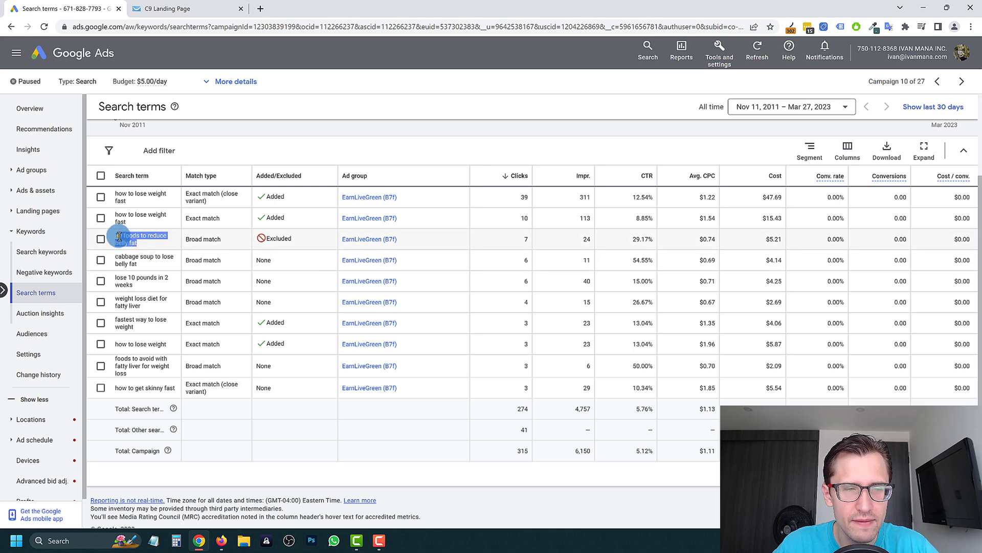
triple_click(139, 233)
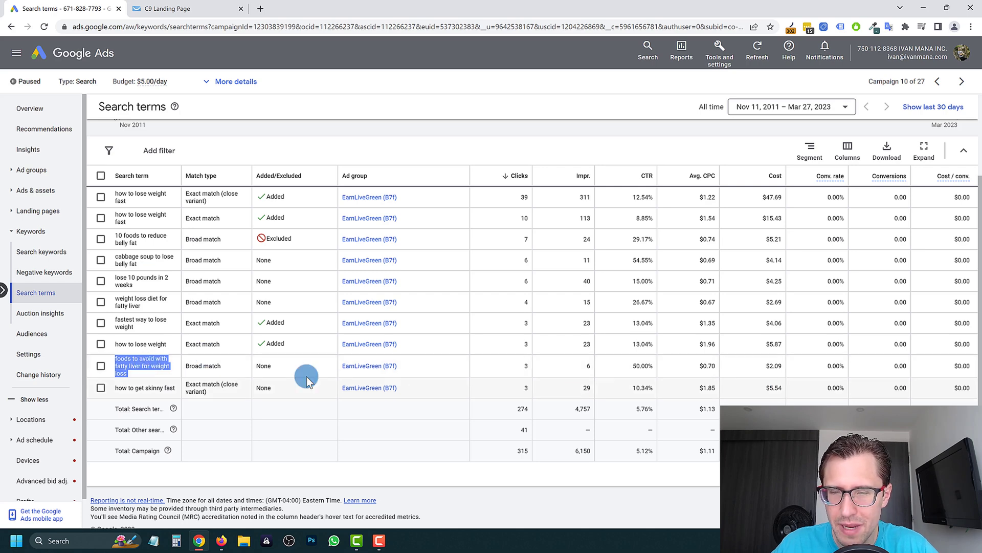
- Open the campaign's list of 31 exact-match negative keywords
scroll(139, 381, "up", 2)
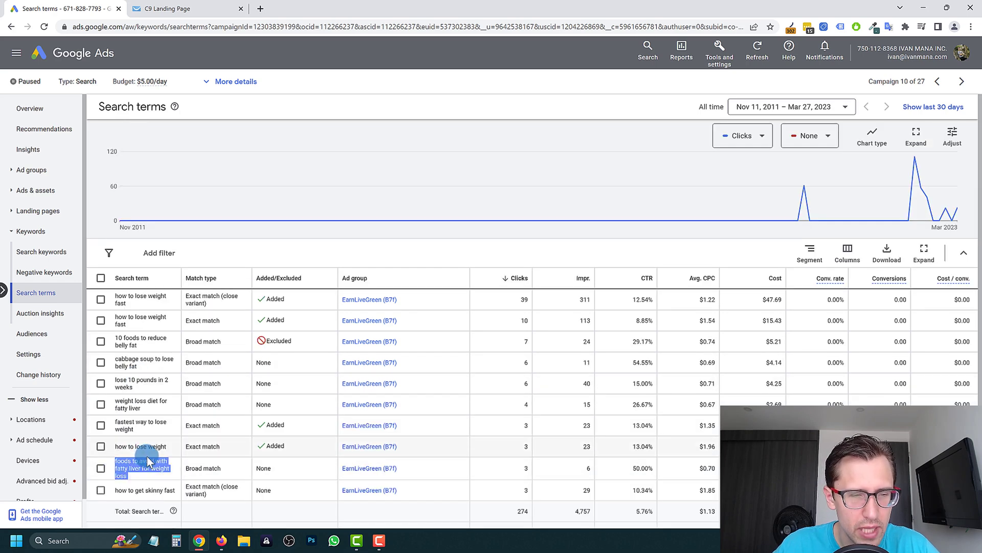
scroll(138, 454, "down", 2)
scroll(135, 363, "up", 2)
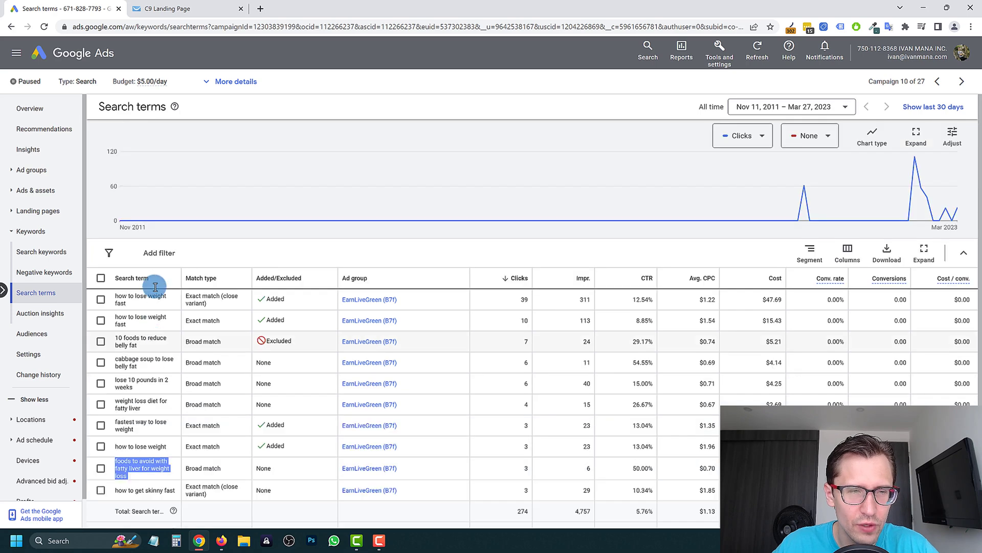
left_click(46, 273)
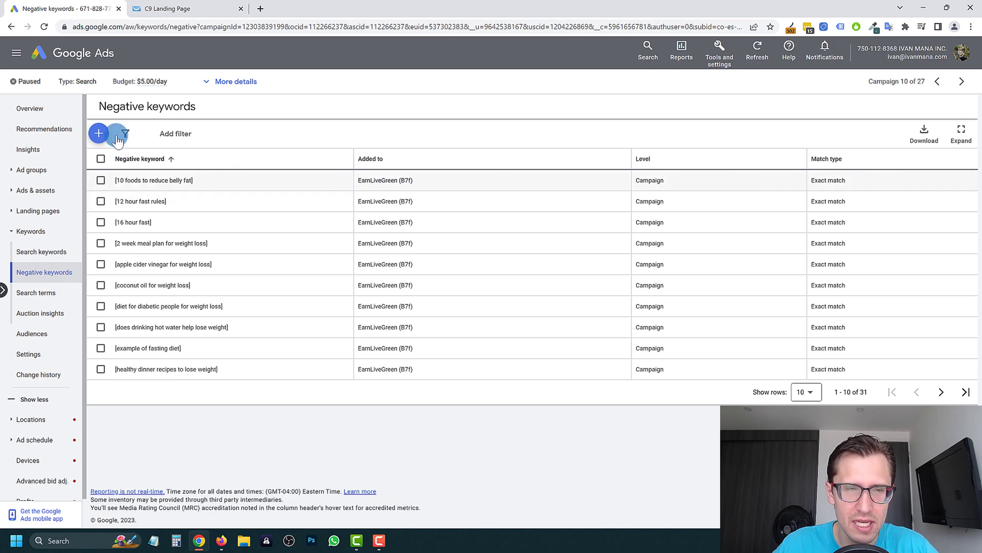
- Start adding a new negative keyword, then cancel without saving it
left_click(99, 134)
left_click(172, 309)
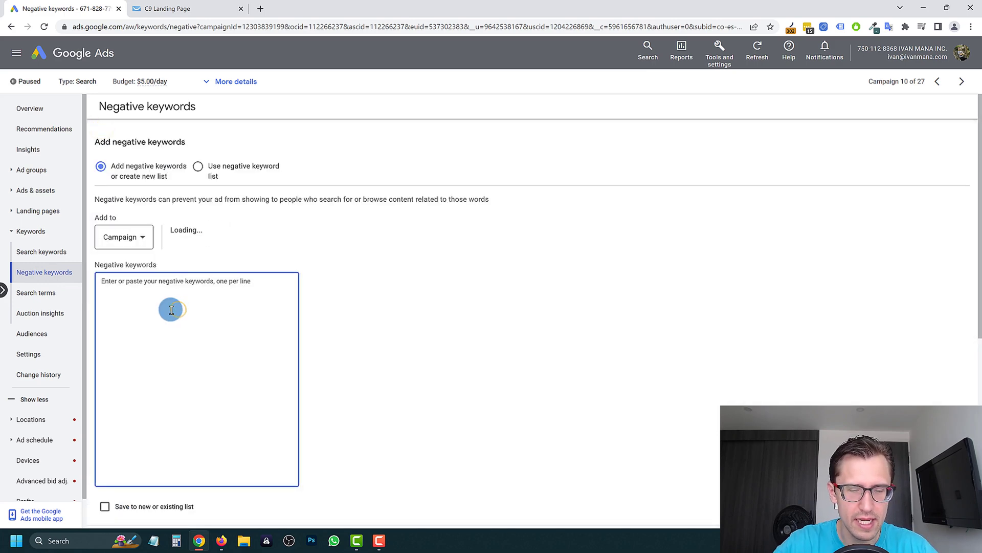
scroll(170, 307, "down", 2)
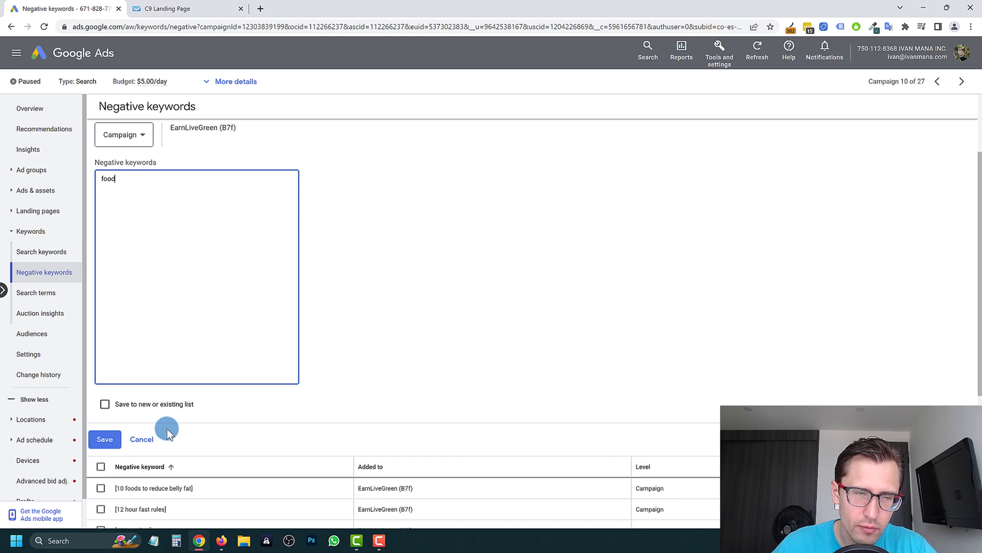
left_click(139, 438)
- Revisit the search terms report and search keywords, then return to the C9 landing page
left_click(45, 293)
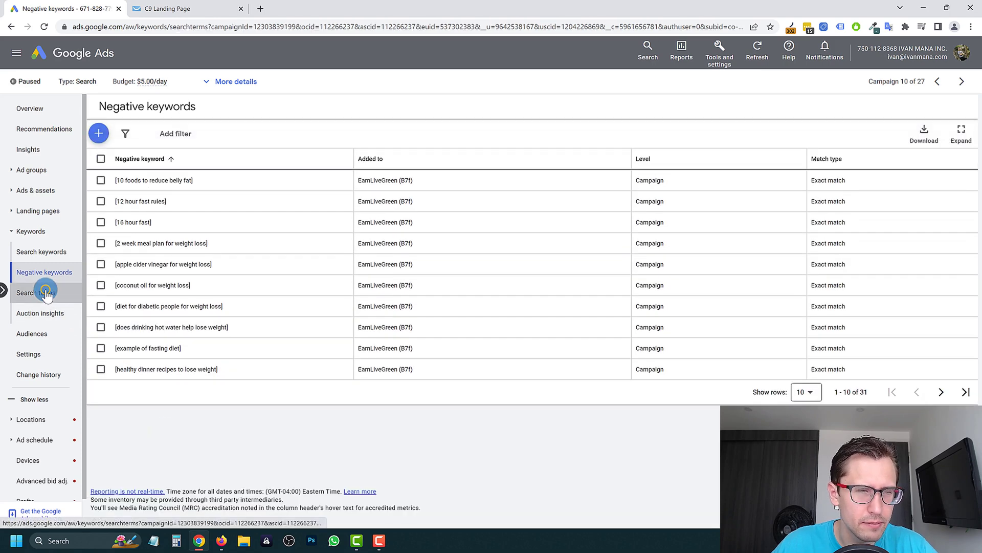
left_click(44, 256)
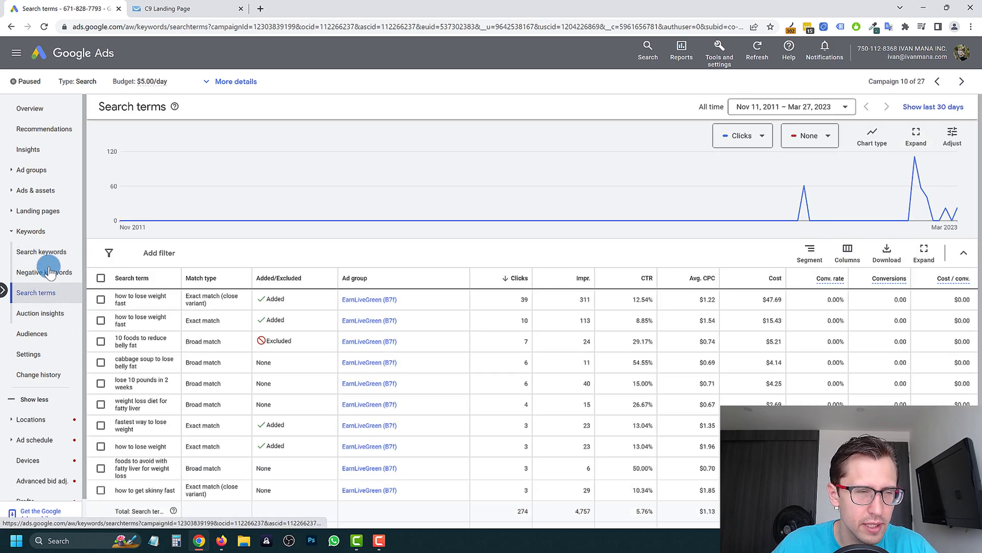
scroll(250, 345, "down", 3)
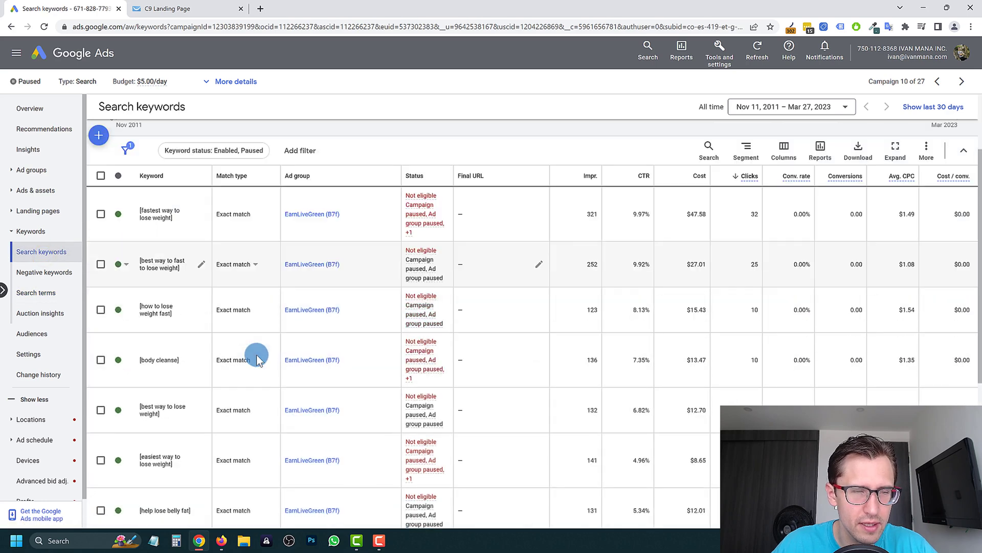
scroll(220, 287, "down", 2)
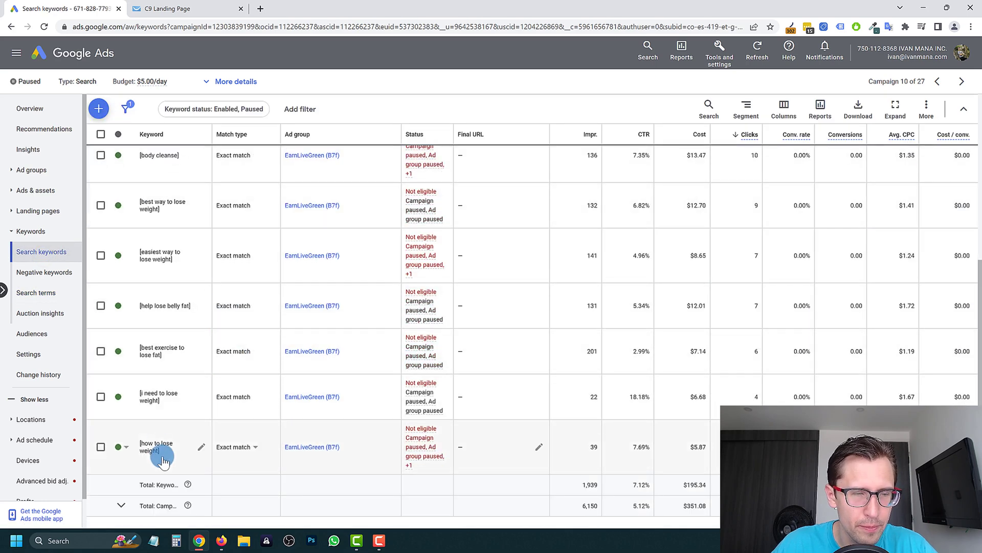
scroll(185, 396, "up", 5)
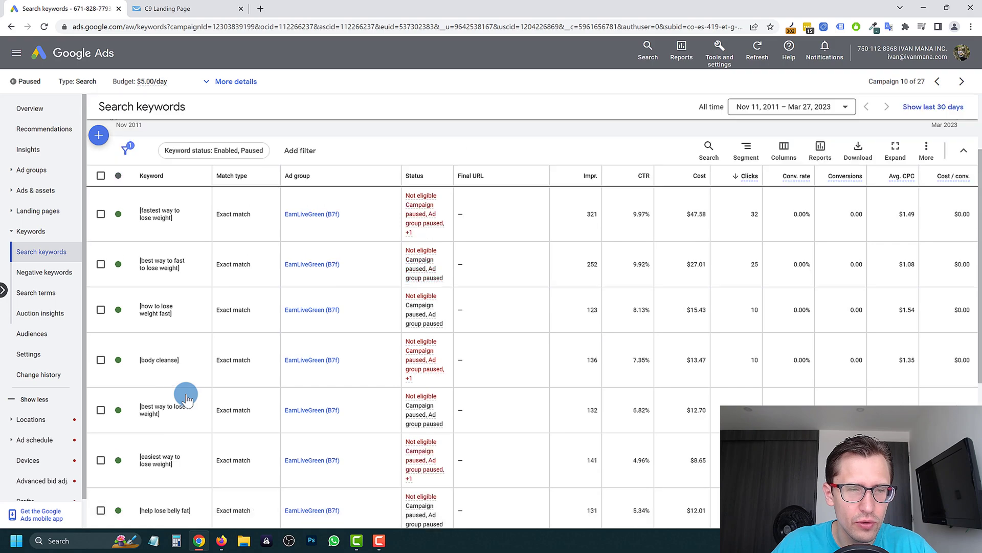
left_click(166, 9)
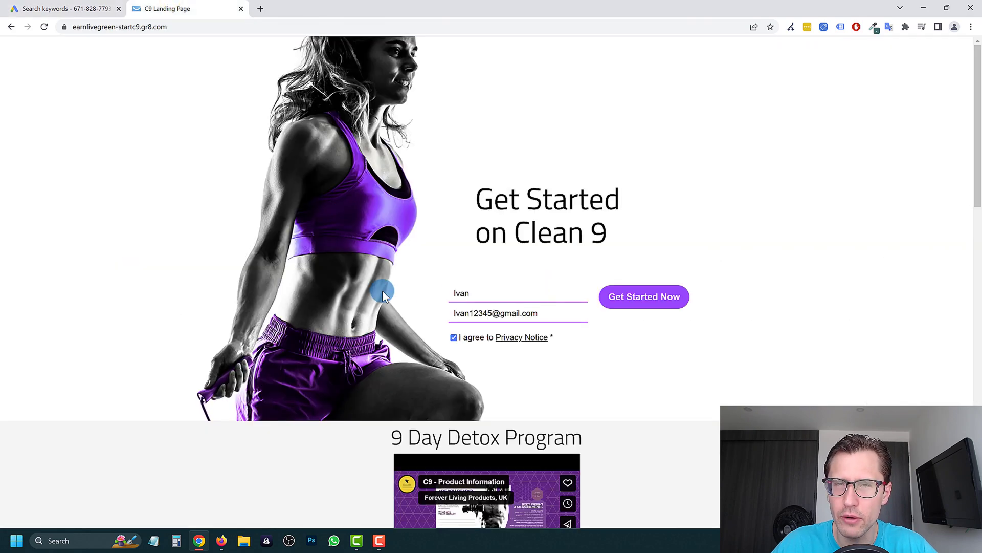
- Compare against the campaign's Ads list, then scroll back to the top of the C9 landing page
scroll(382, 290, "down", 9)
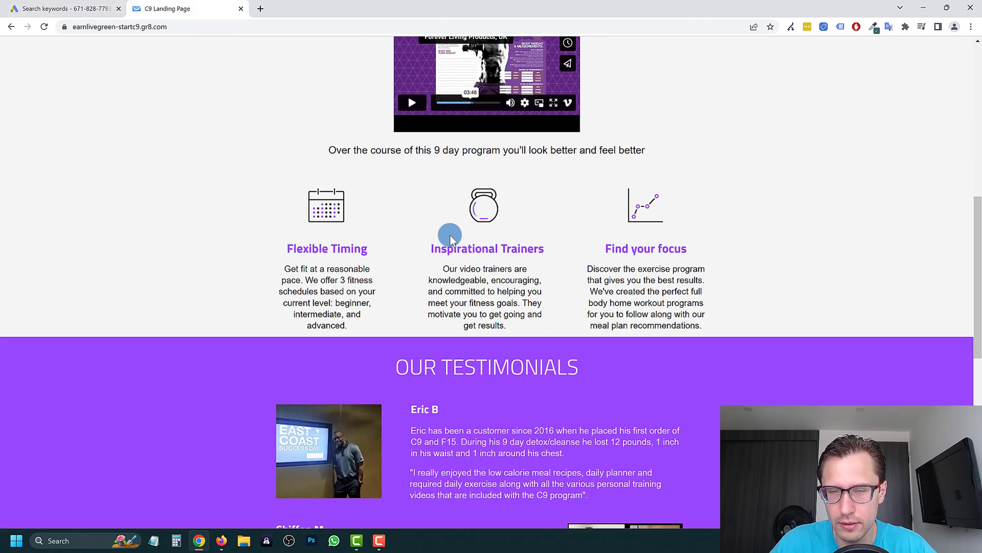
scroll(423, 246, "down", 2)
left_click(65, 7)
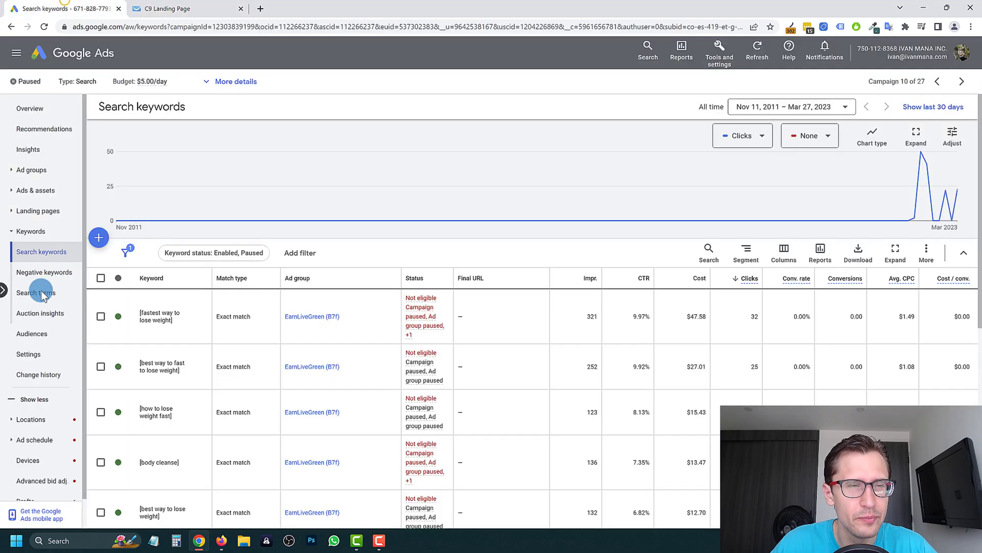
left_click(43, 197)
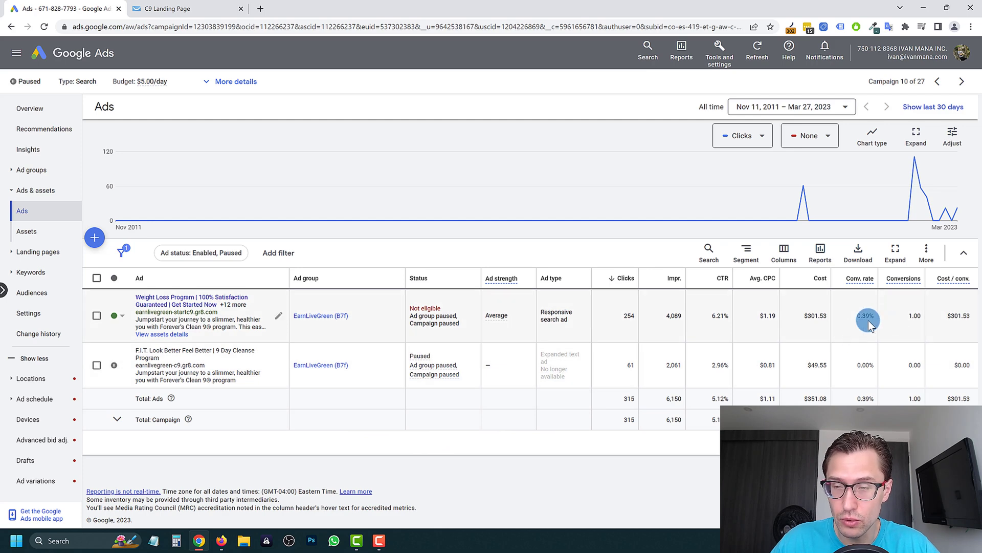
left_click(171, 7)
scroll(433, 296, "up", 10)
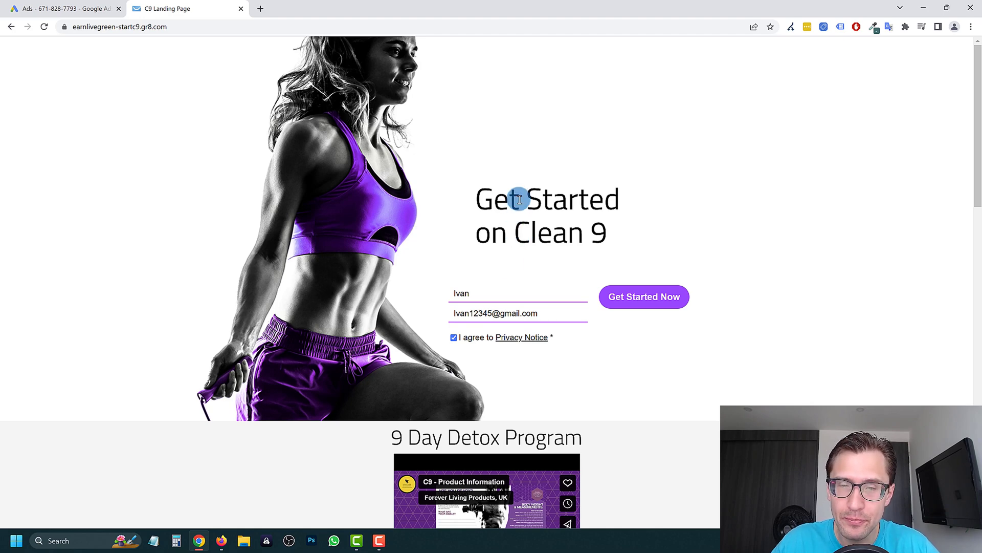
- Highlight the Clean 9 heading and signup form text while scrolling the landing page
double_click(621, 231)
triple_click(507, 192)
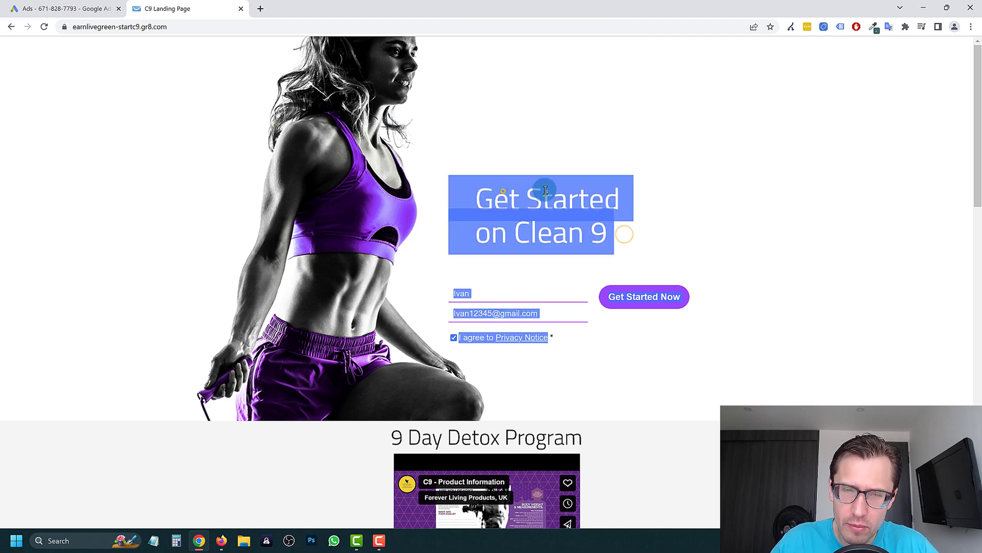
scroll(636, 290, "down", 1)
scroll(665, 317, "down", 3)
scroll(497, 241, "up", 4)
scroll(527, 279, "down", 3)
scroll(589, 297, "down", 5)
scroll(639, 300, "up", 2)
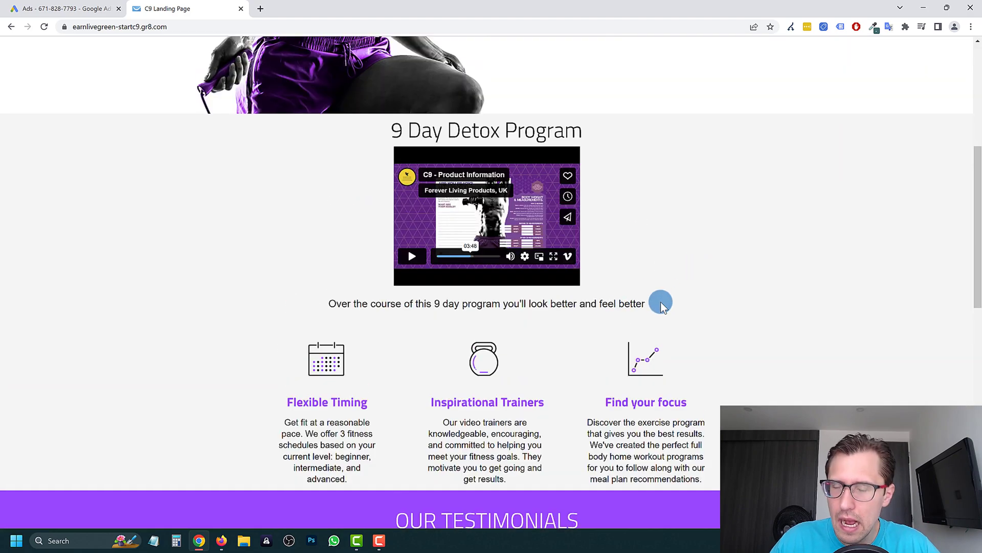
scroll(592, 289, "up", 6)
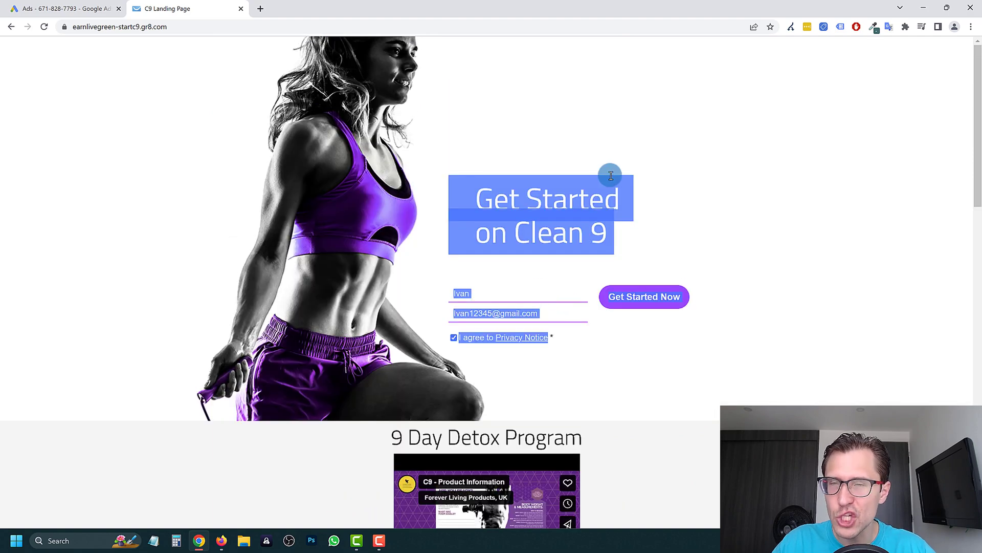
left_click(598, 188)
- Scroll through the testimonials, then return to the campaign's Ads table in Google Ads
scroll(597, 189, "down", 9)
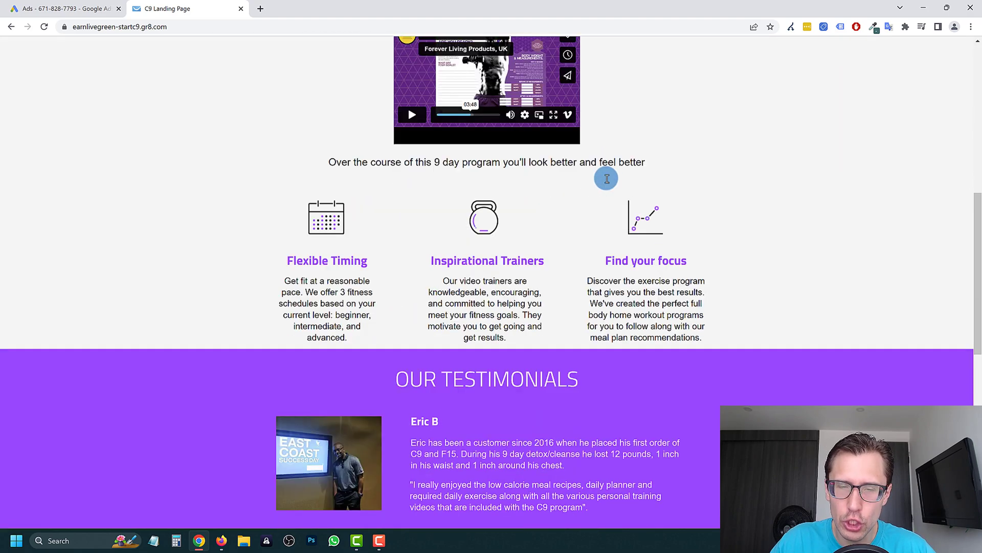
scroll(607, 179, "down", 8)
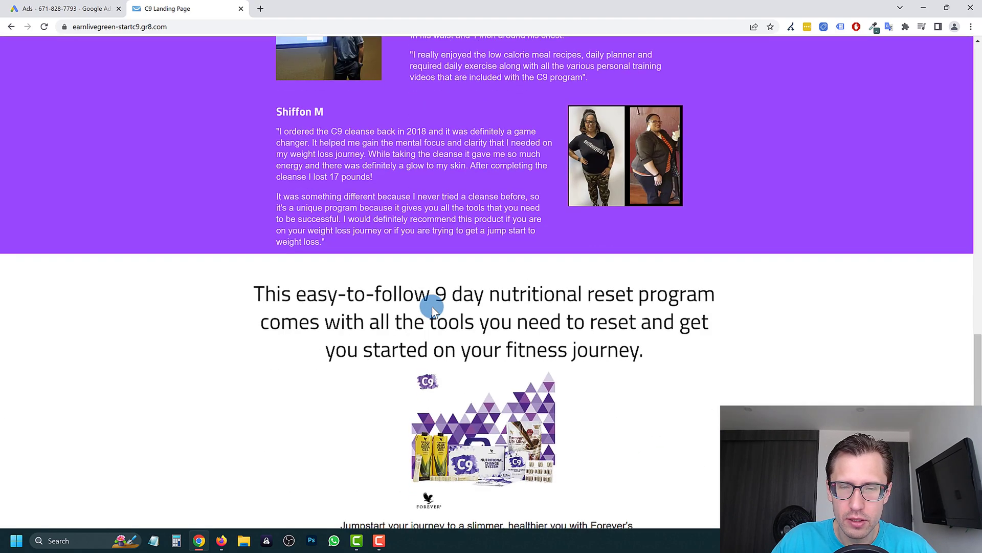
scroll(429, 313, "down", 1)
scroll(302, 389, "up", 4)
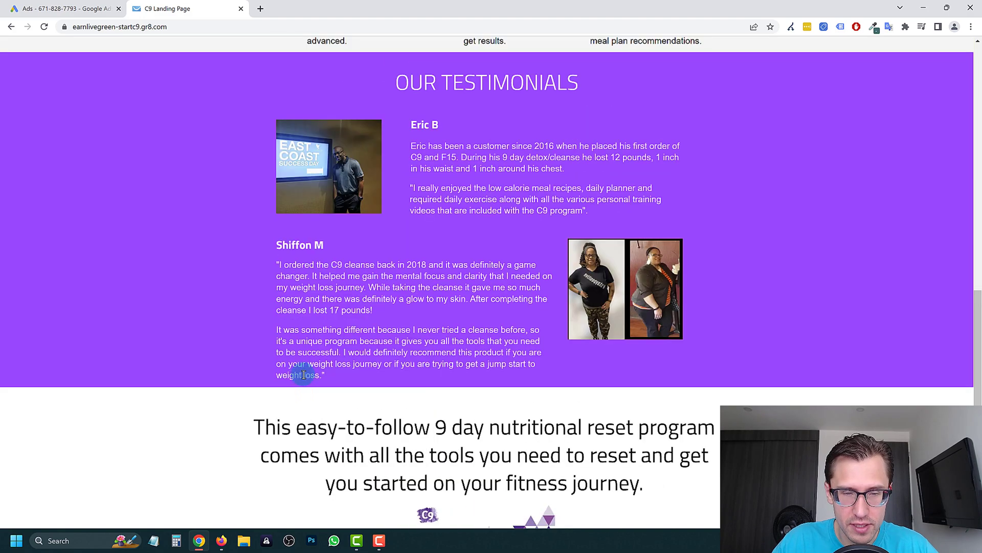
scroll(419, 377, "up", 6)
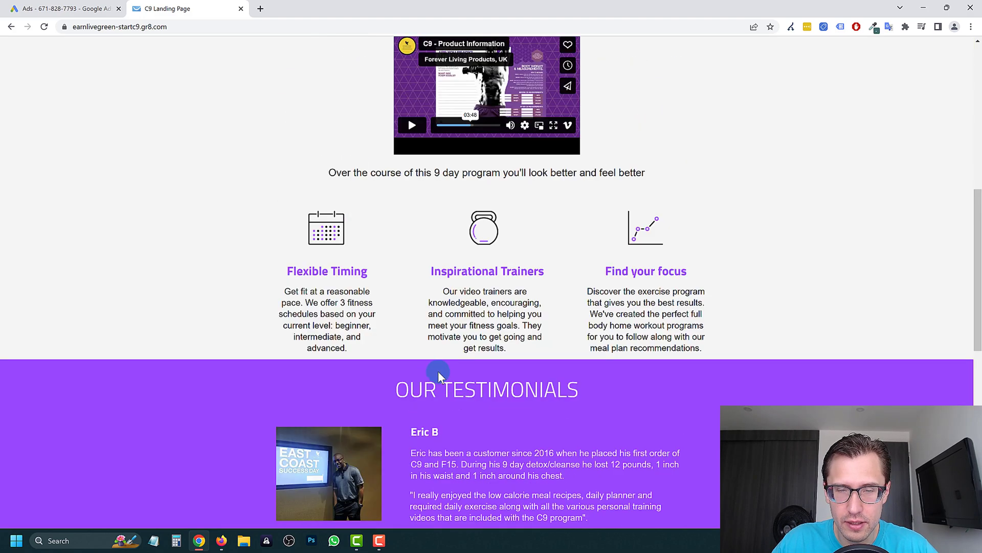
scroll(513, 438, "up", 2)
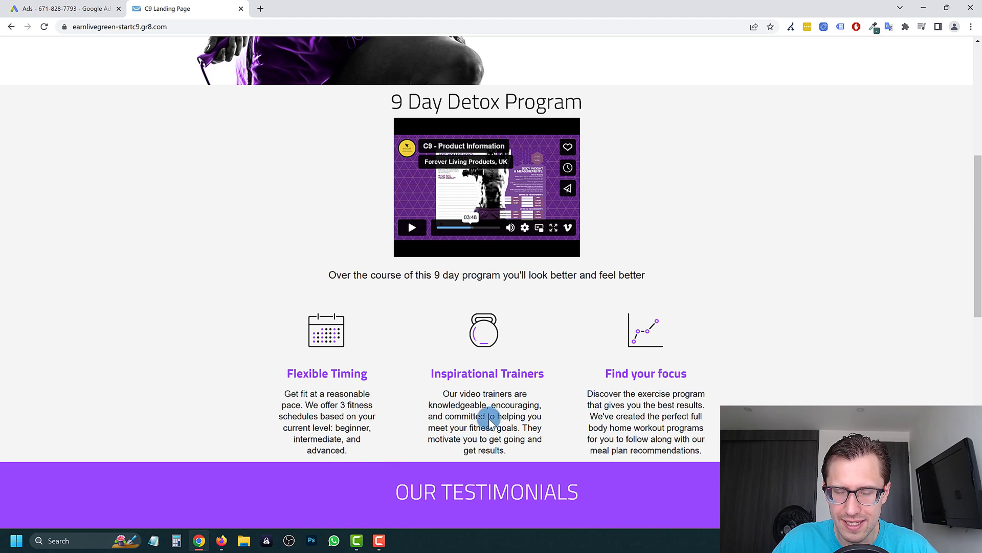
scroll(495, 281, "up", 2)
scroll(604, 225, "up", 4)
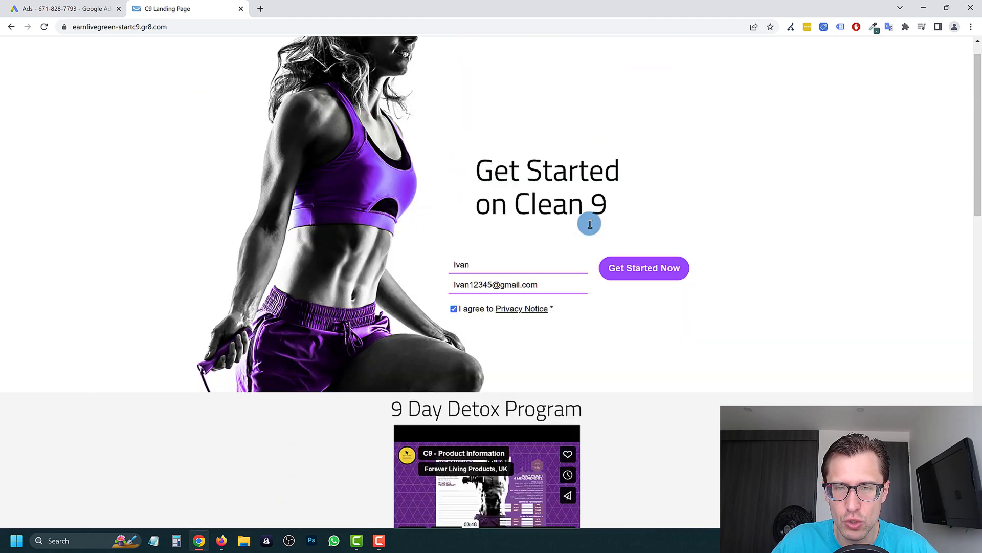
scroll(574, 256, "down", 14)
scroll(545, 293, "down", 4)
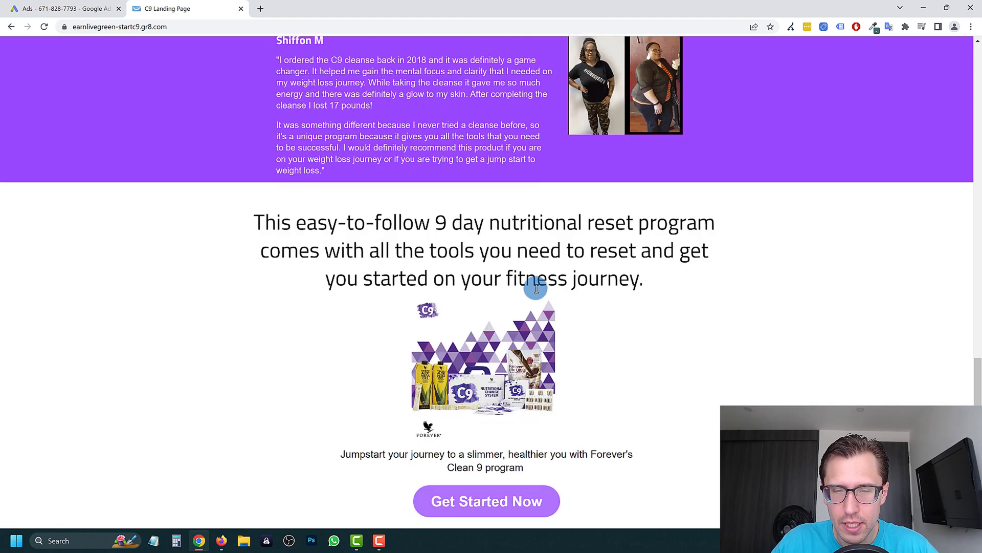
left_click(72, 8)
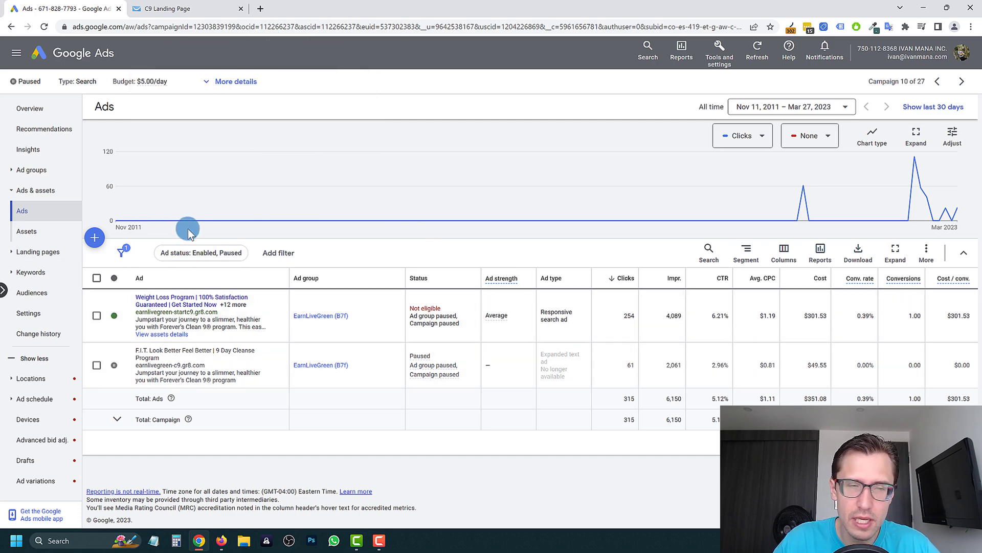
- Open a new tab and load youtube.com/ivanmana
mouse_move(211, 214)
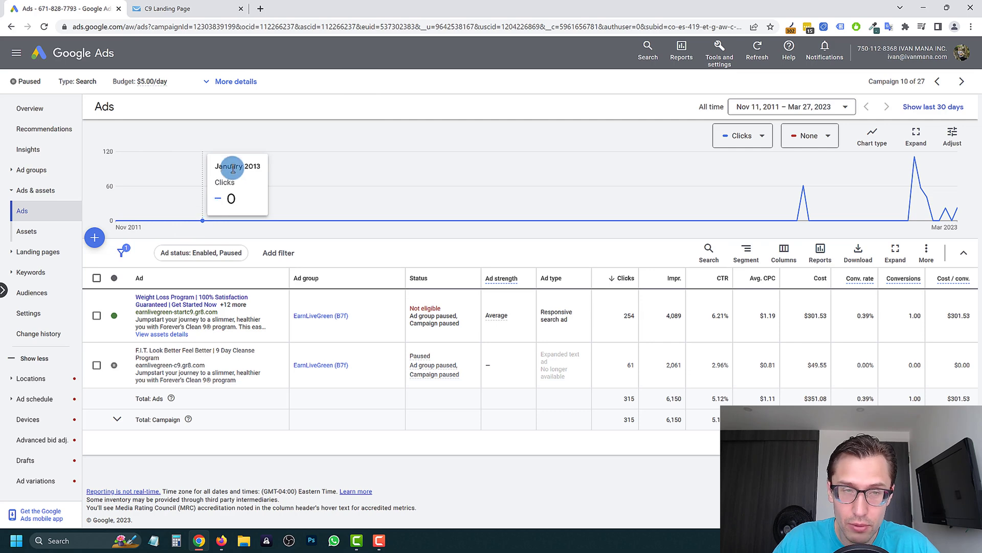
right_click(265, 7)
left_click(283, 5)
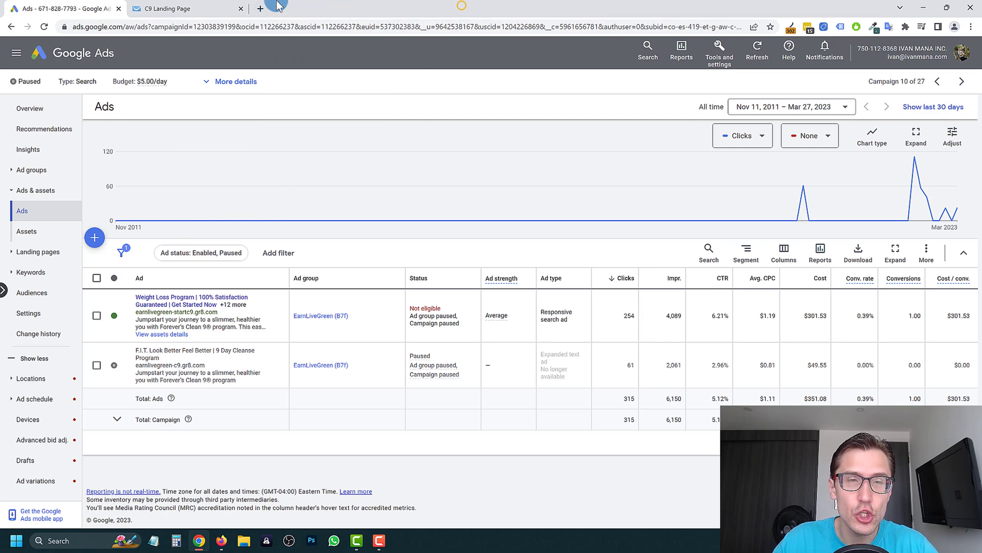
type("youtu")
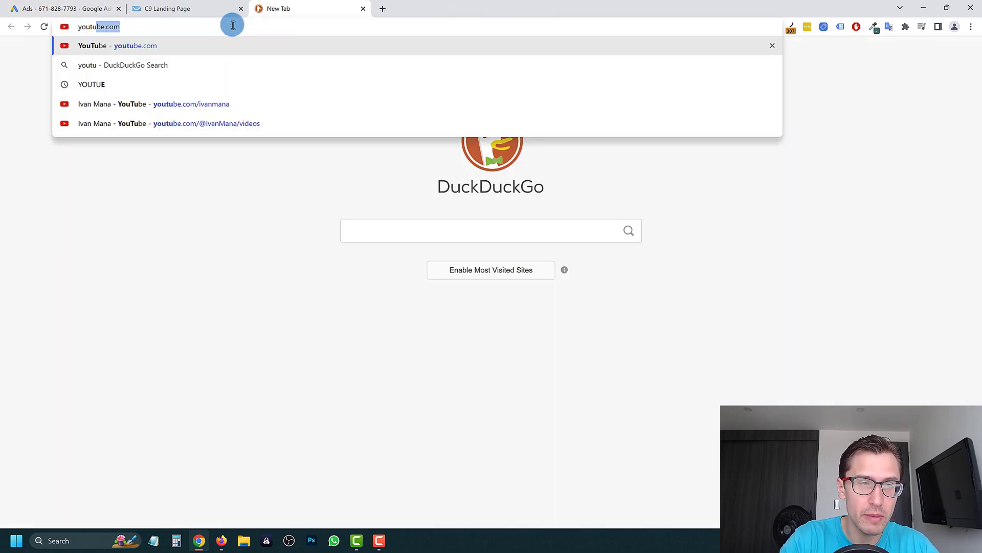
type("be.com/ivanmana")
key("Return")
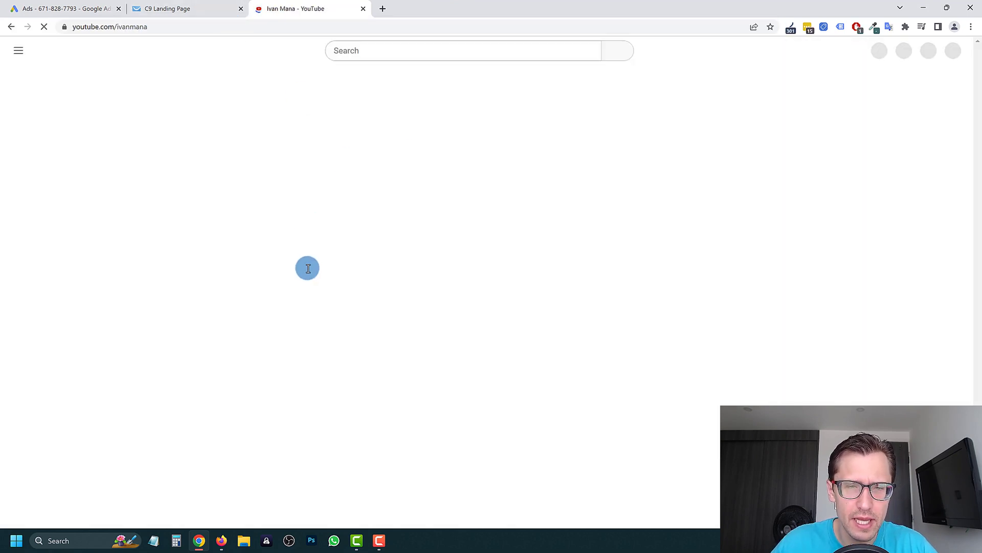
- Show the channel's VIDEOS page and scroll through the recent case study uploads
left_click(322, 302)
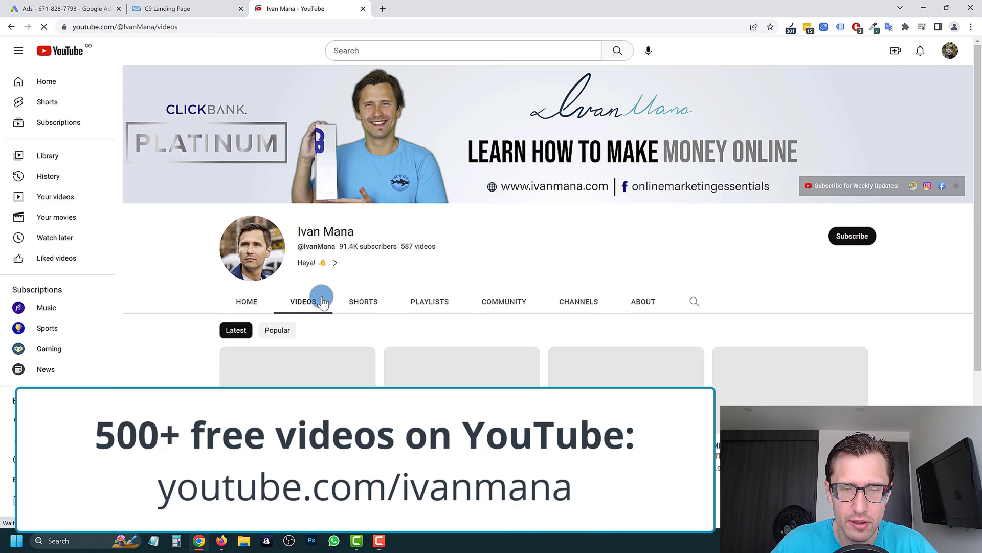
scroll(219, 268, "down", 4)
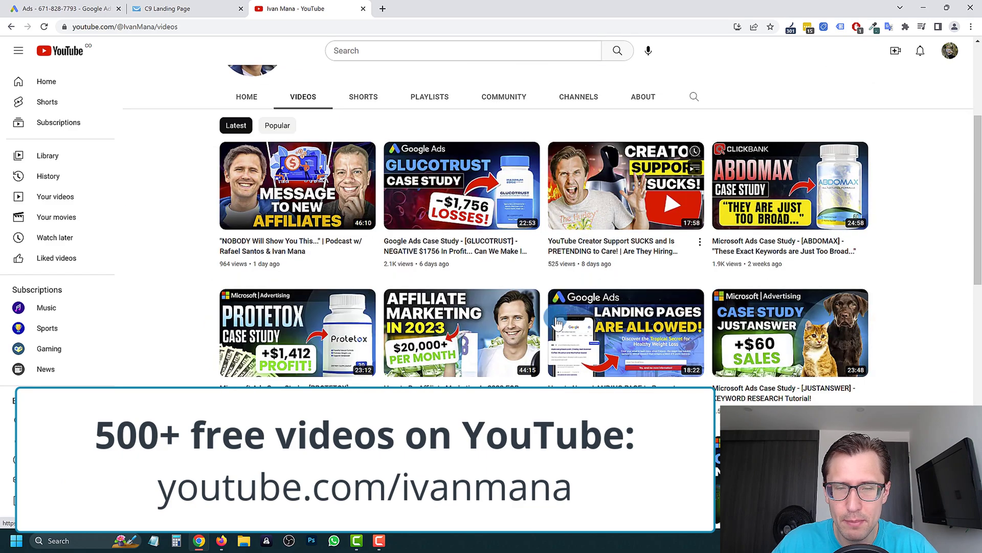
scroll(561, 325, "down", 7)
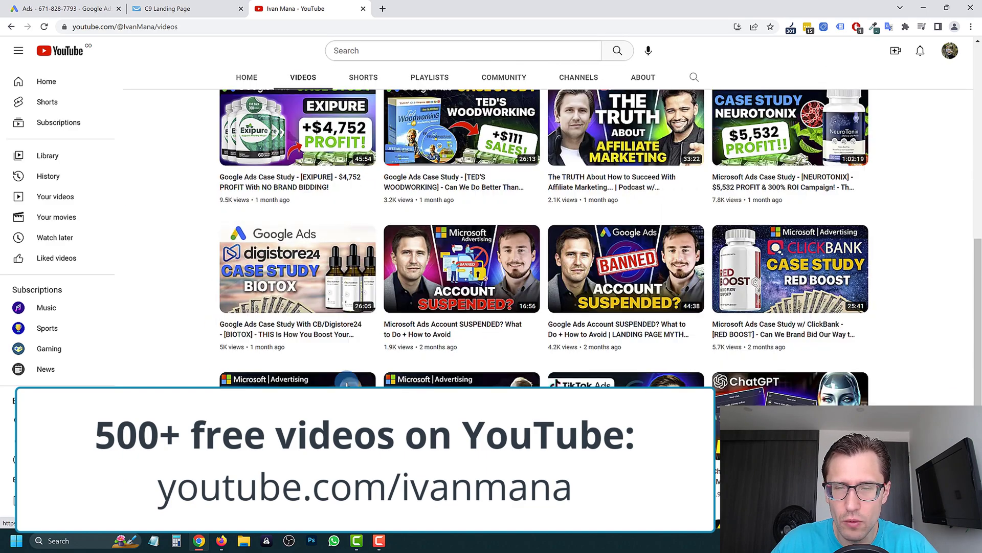
scroll(347, 382, "up", 11)
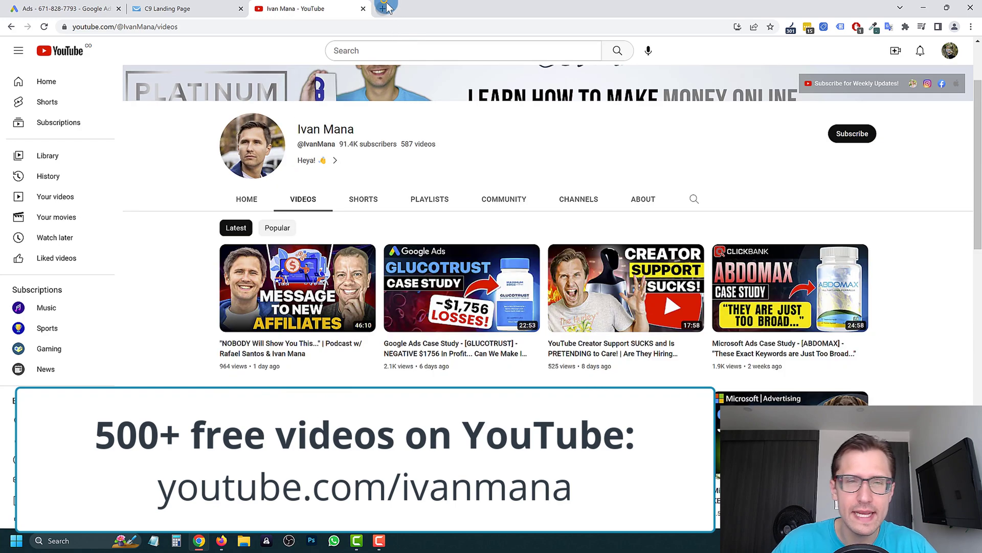
- Load ivanmana.com/all-courses in a new browser tab
left_click(387, 7)
type("ivanmana.com/all-c")
key("BackSpace")
type("-cours")
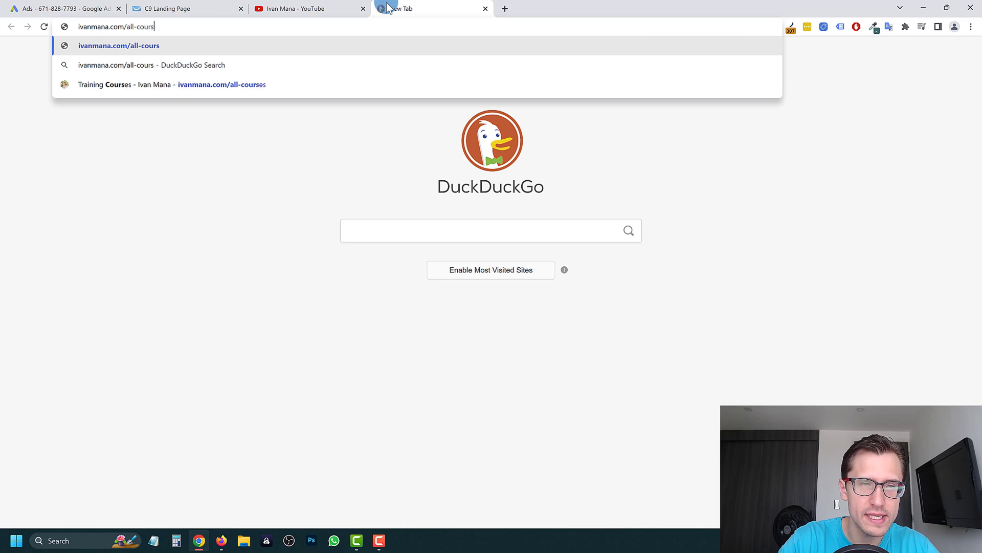
type("es")
key("Return")
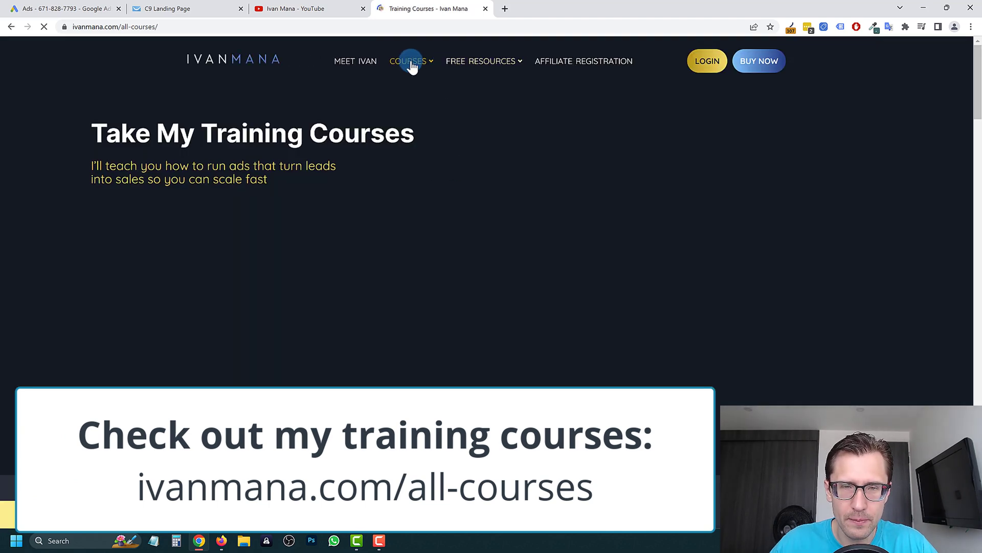
- Scroll through the list of training courses on the all-courses page
mouse_move(412, 63)
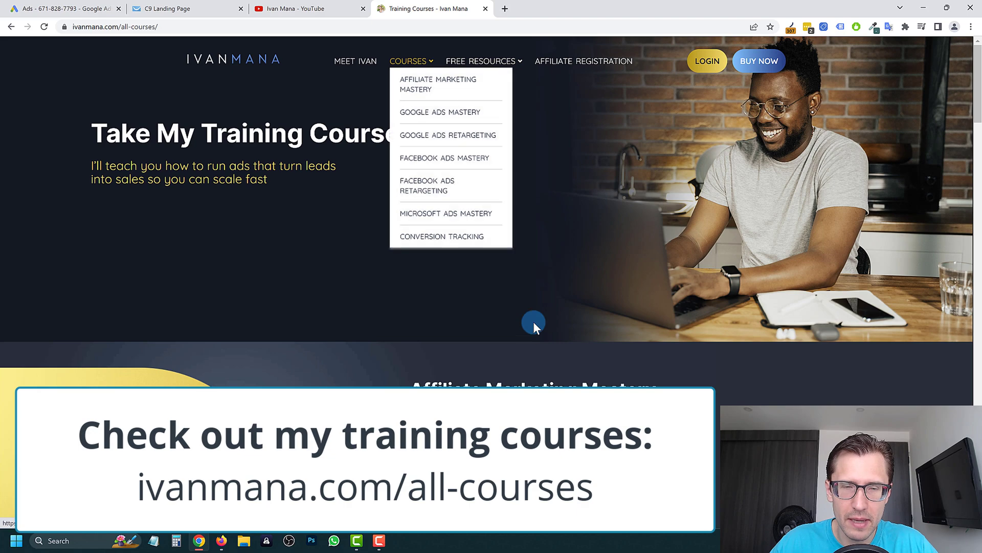
scroll(524, 280, "down", 10)
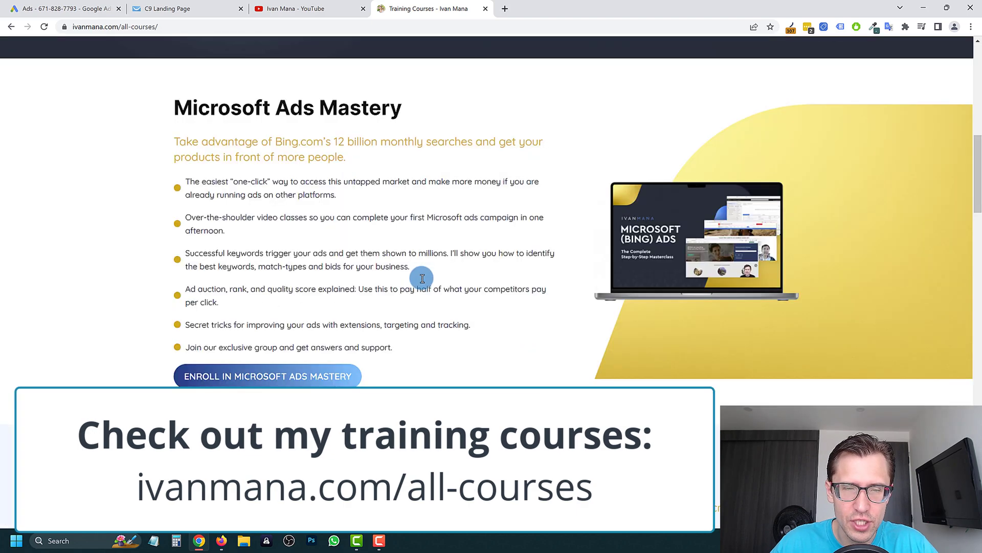
scroll(548, 320, "down", 5)
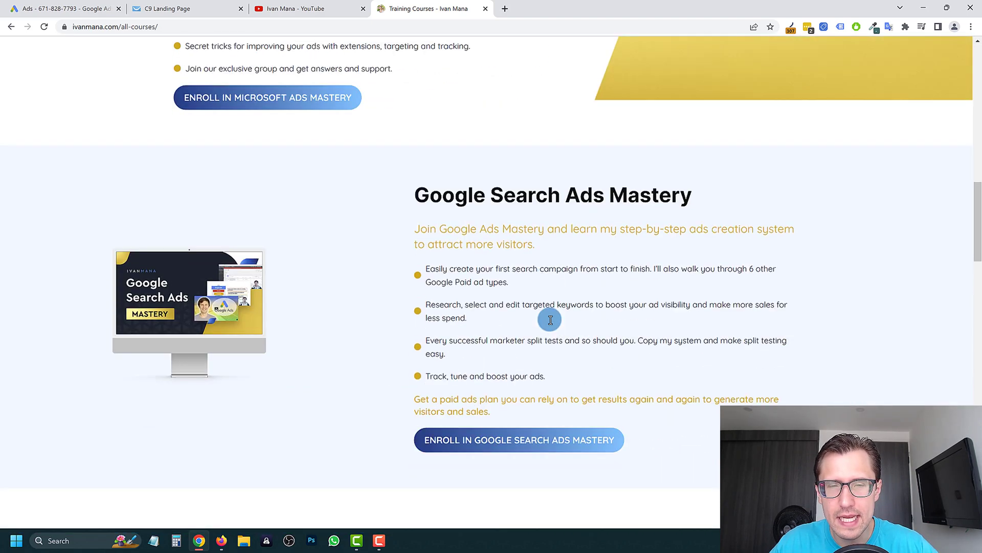
scroll(551, 321, "down", 8)
scroll(518, 251, "down", 9)
scroll(977, 274, "up", 20)
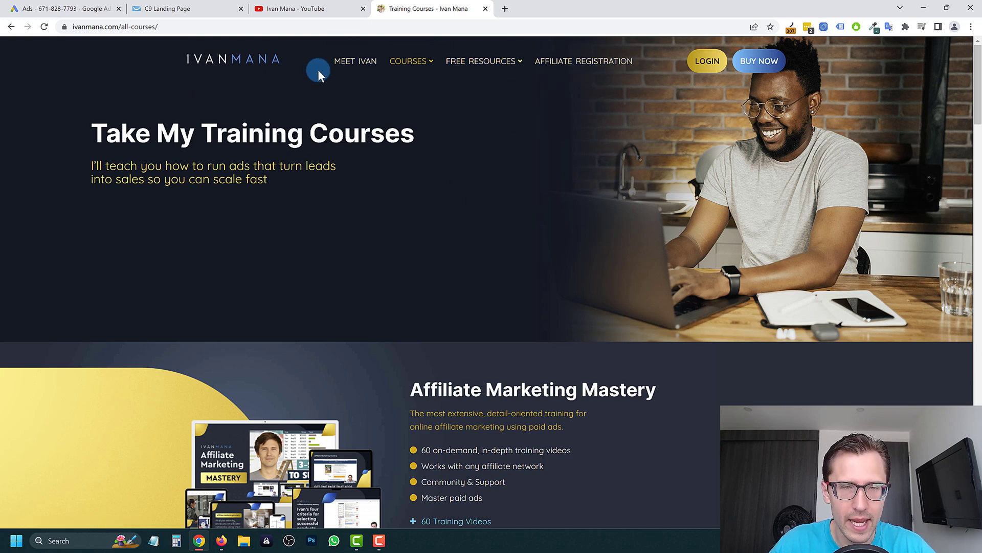
- Go to the ivanmana.com home page with its free 55-page affiliate marketing guide offer
left_click(233, 68)
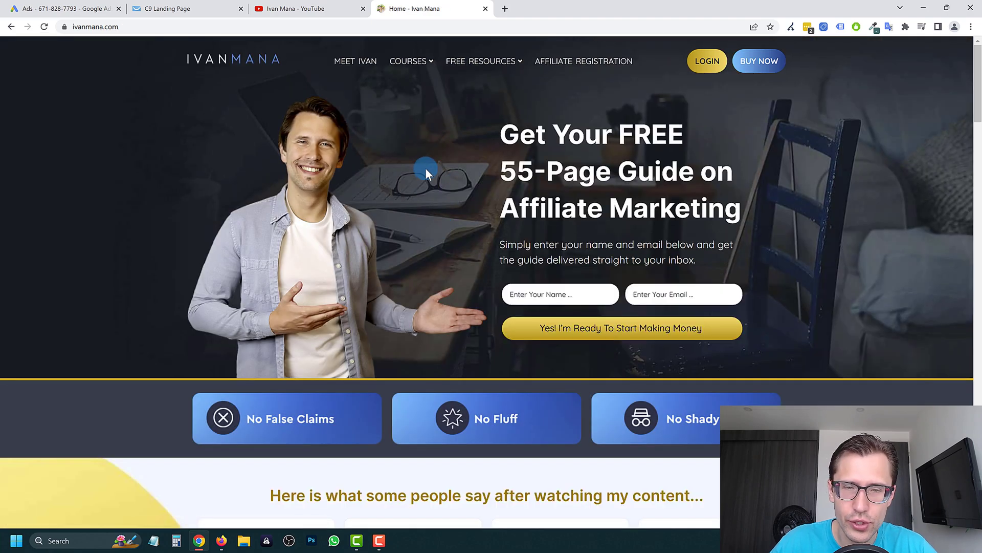
scroll(426, 169, "down", 3)
scroll(344, 233, "up", 3)
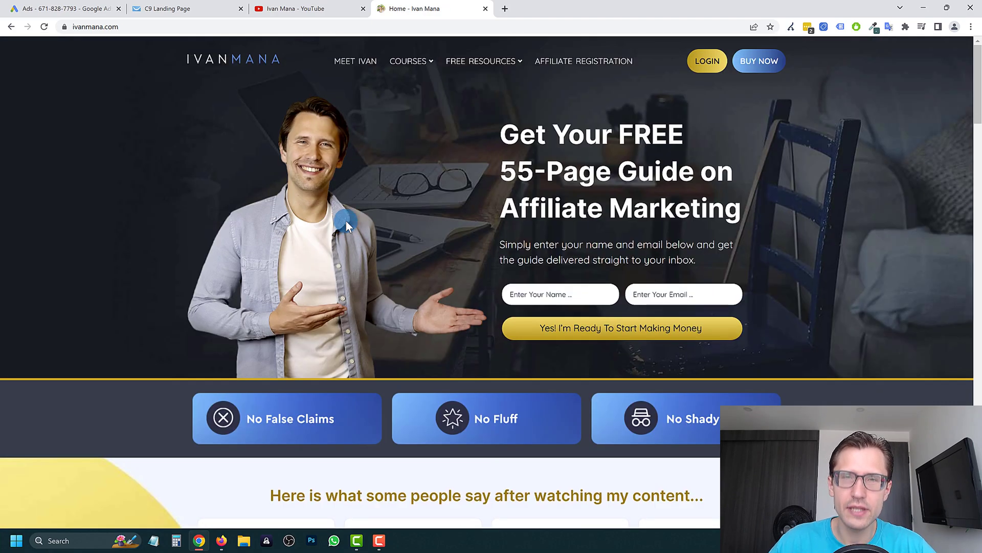